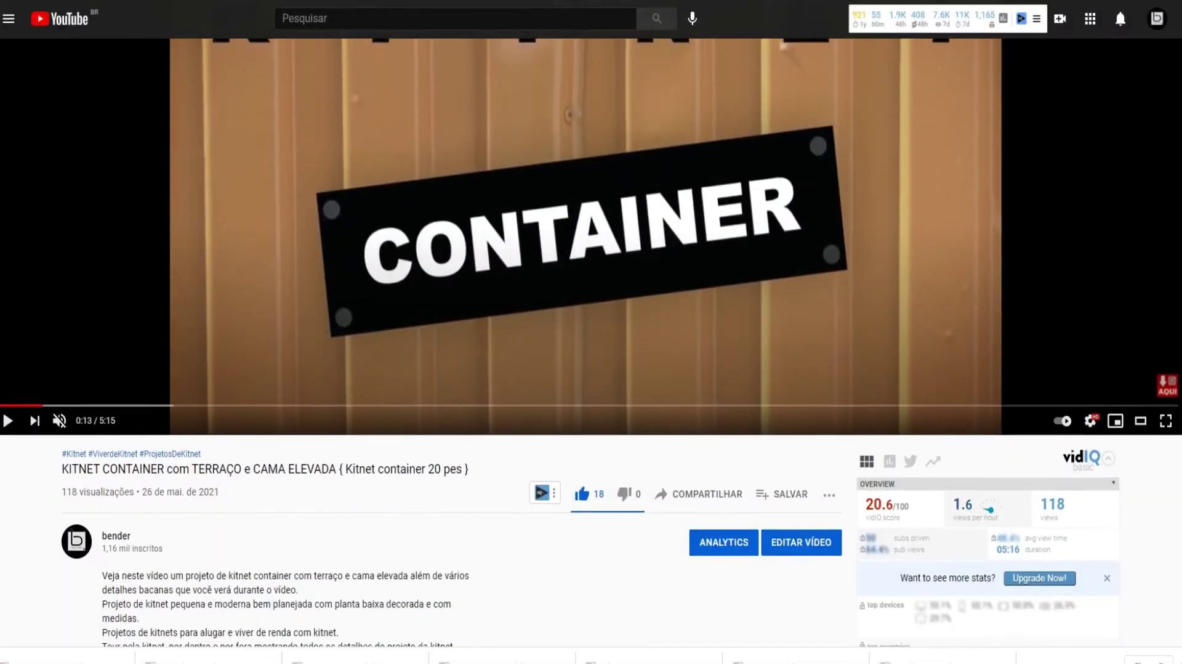
scroll(591, 341, down, 3)
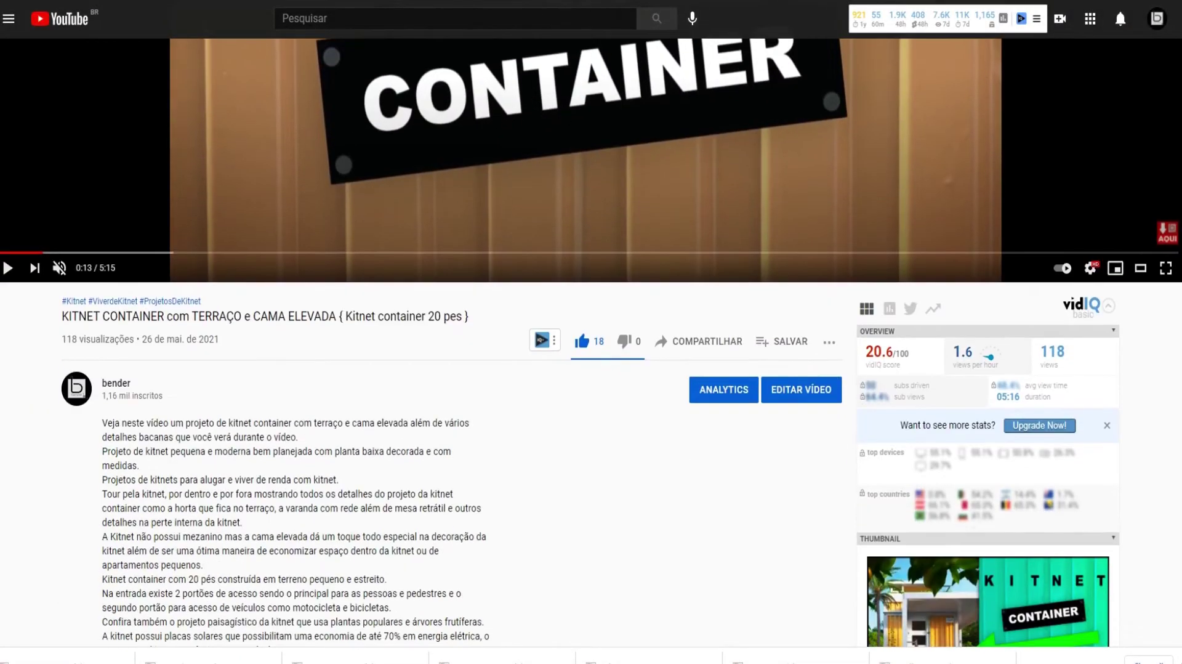
scroll(591, 332, down, 3)
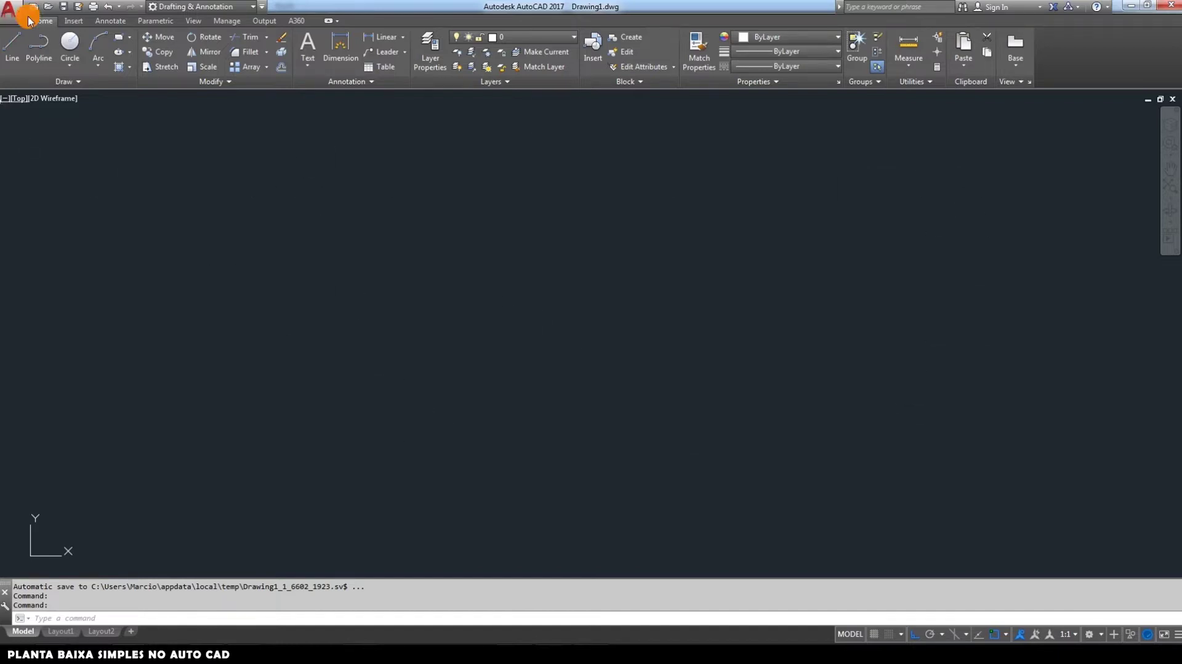
click(84, 23)
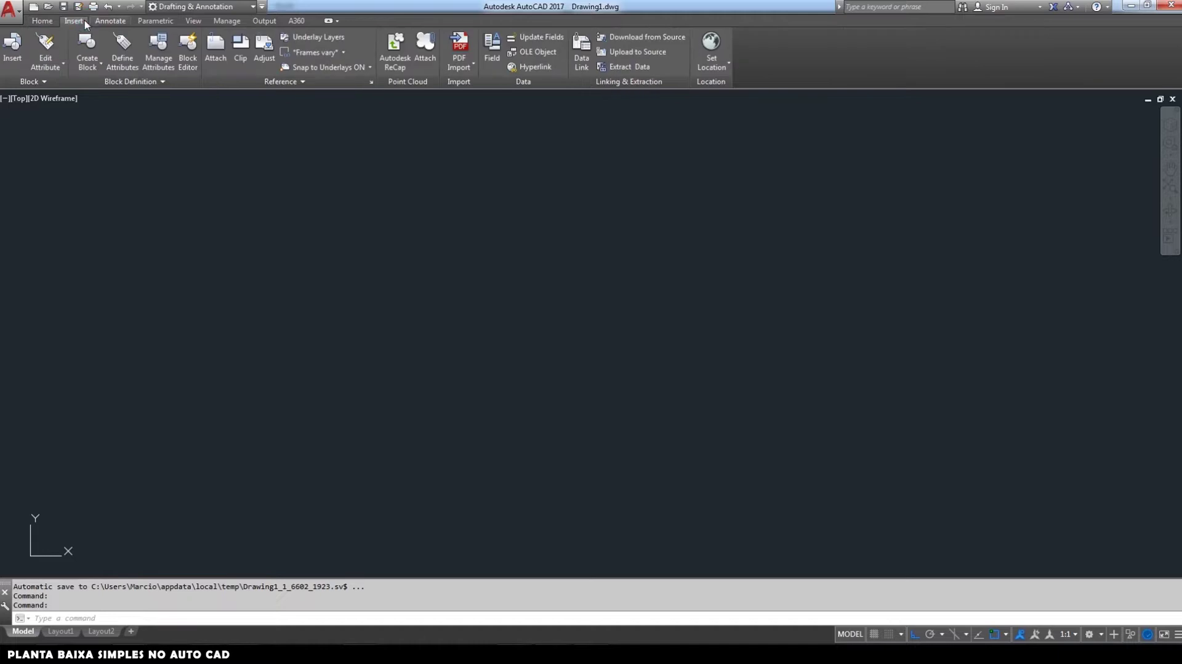
click(115, 24)
click(156, 22)
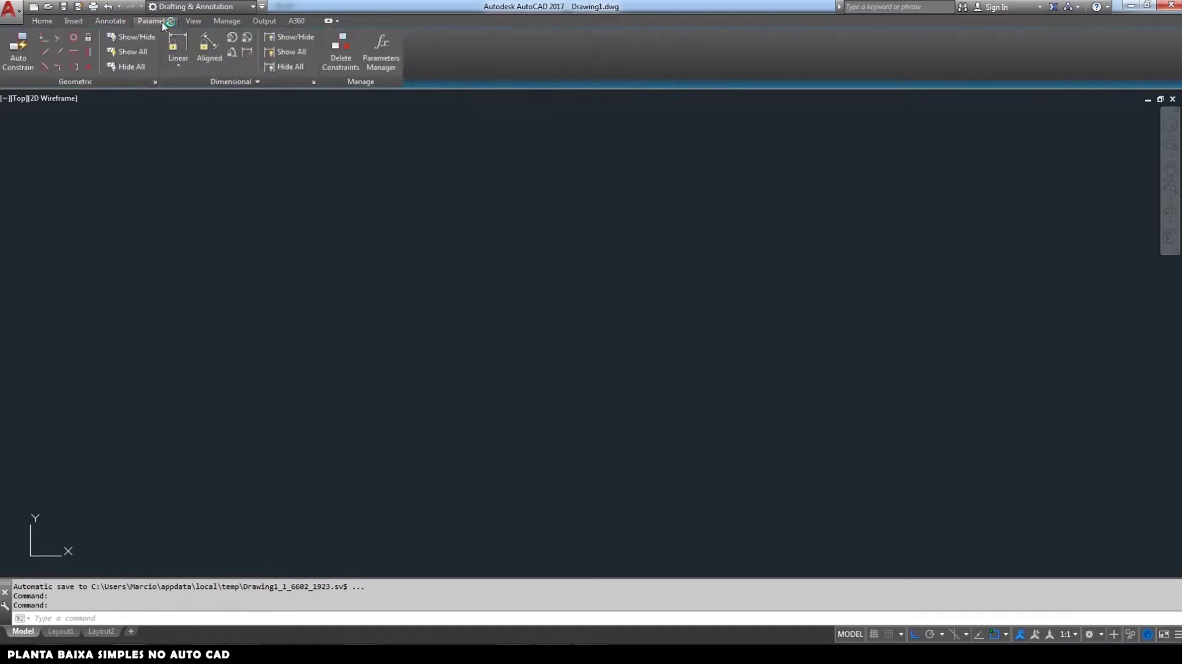
click(195, 22)
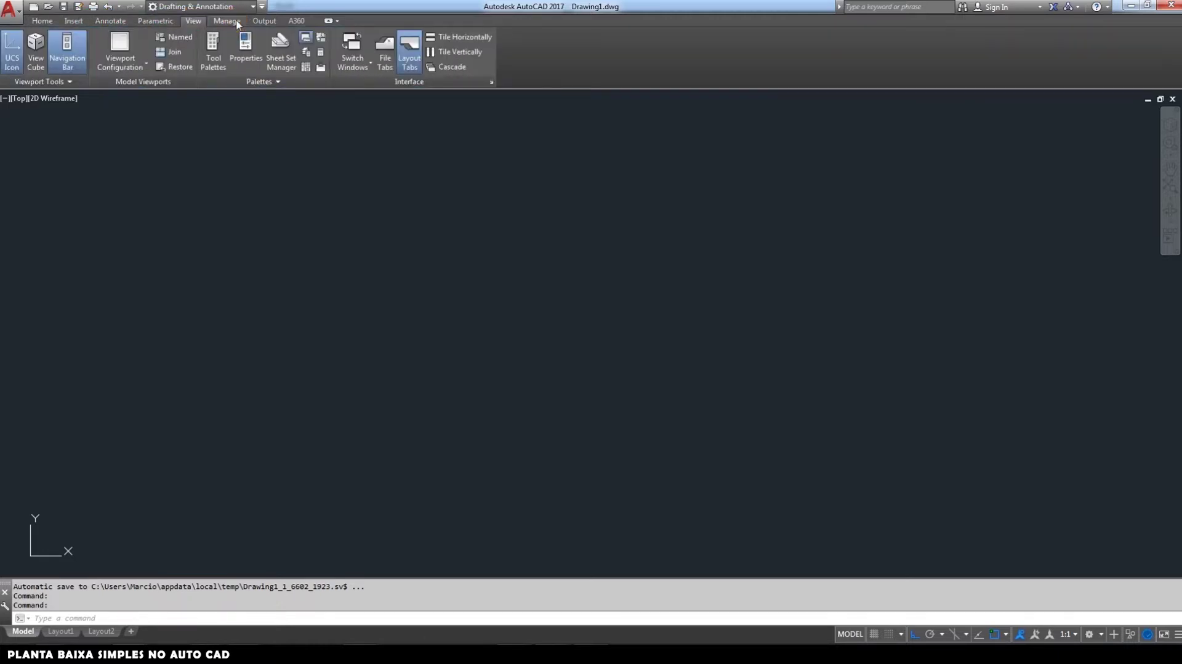
click(235, 22)
click(267, 22)
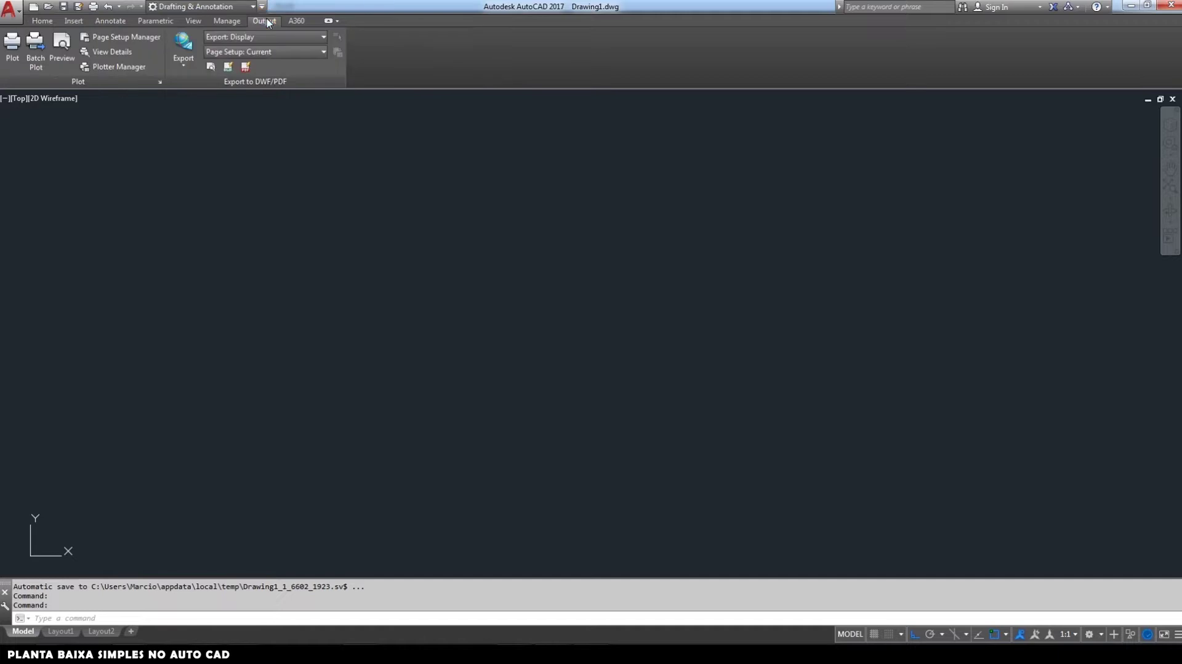
click(42, 21)
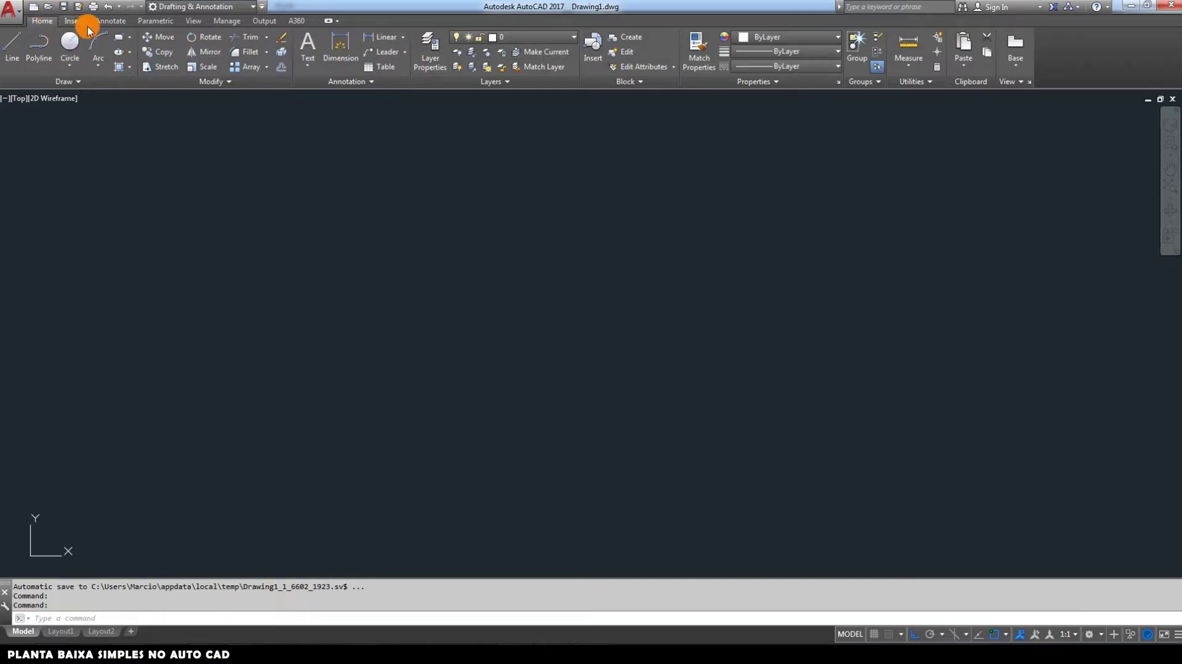
click(112, 22)
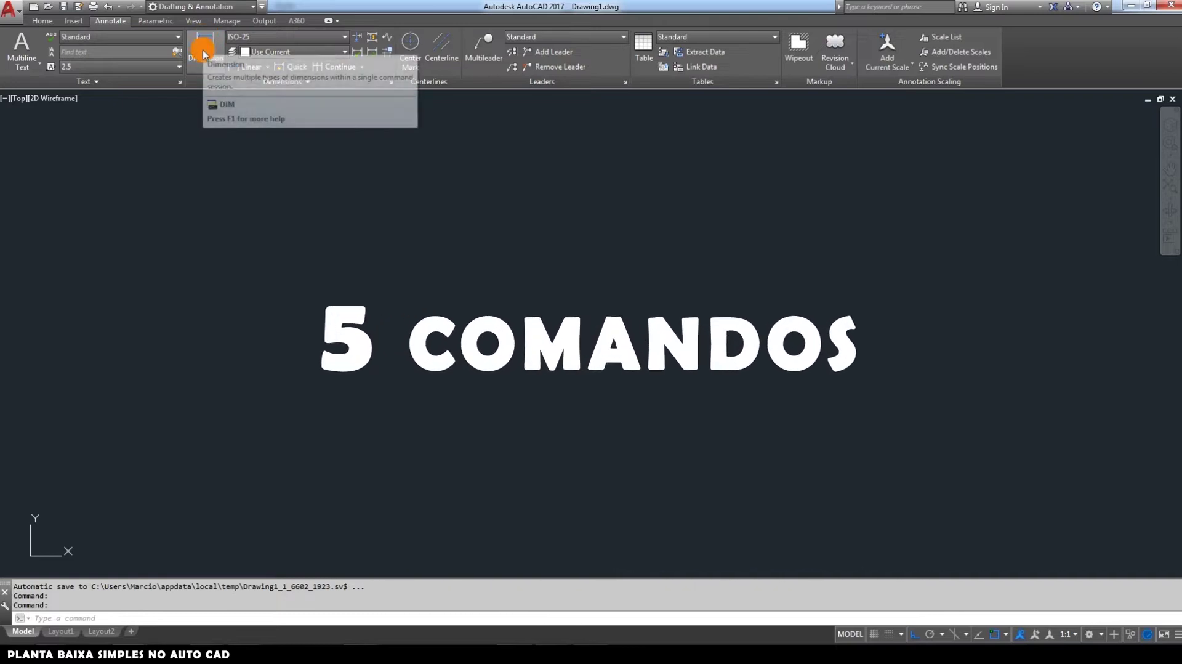
Step: Draw a horizontal line 870 long to the right with ortho mode on, as the outline's upper edge
click(41, 20)
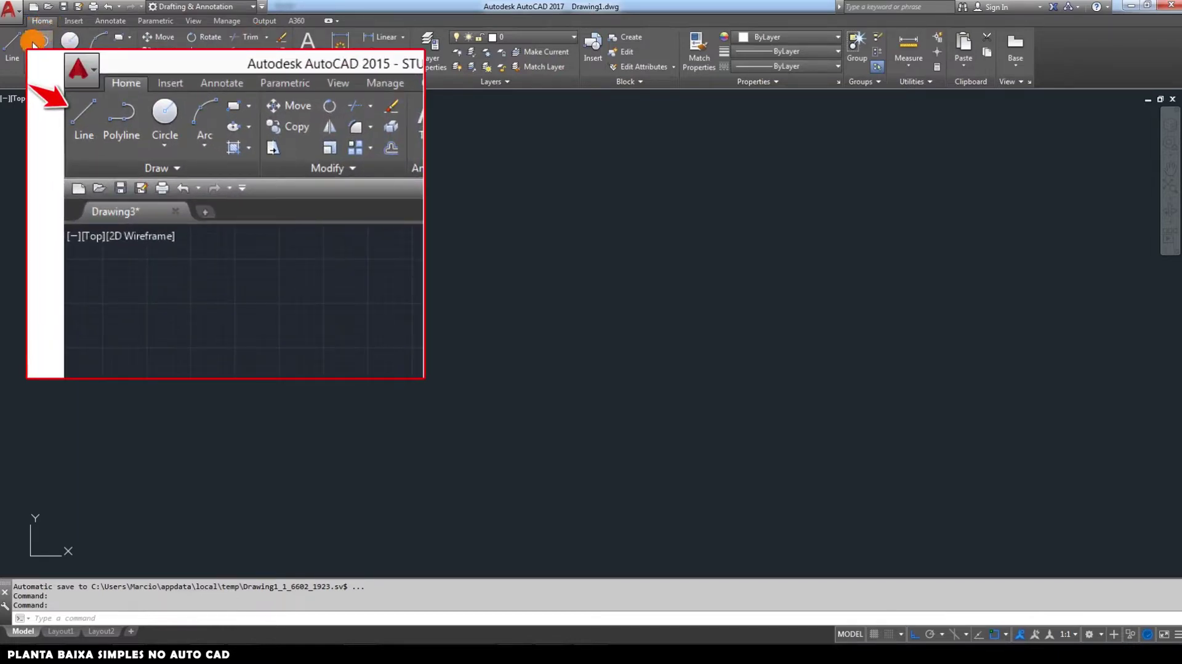
click(13, 47)
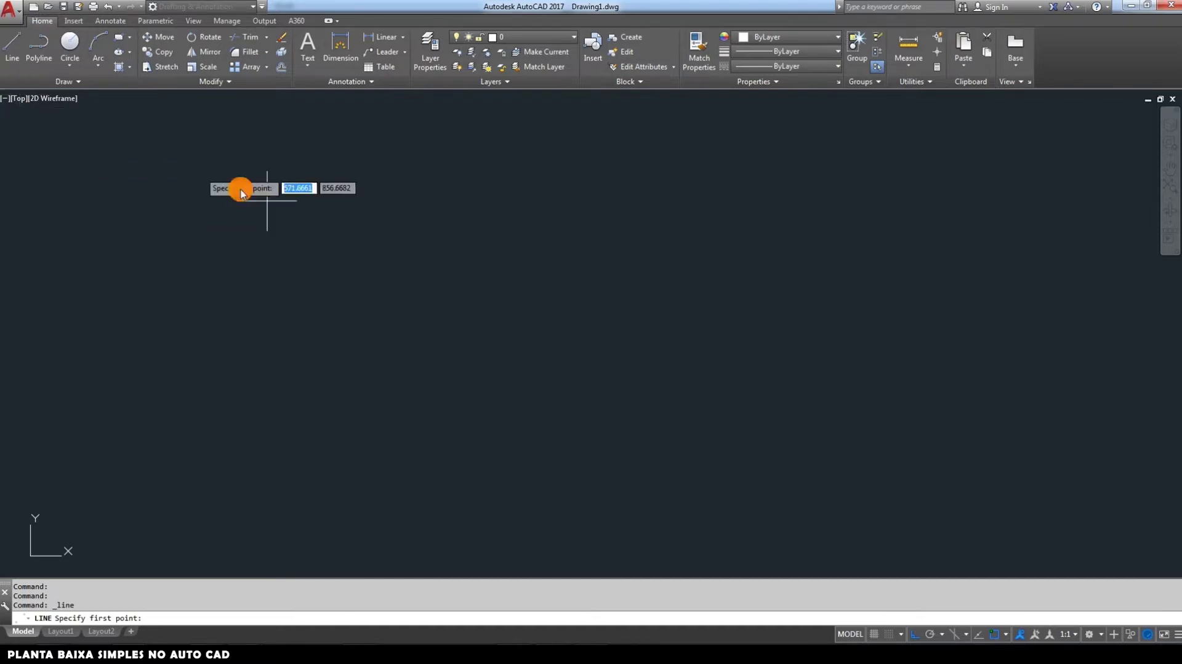
click(346, 290)
click(777, 620)
click(884, 634)
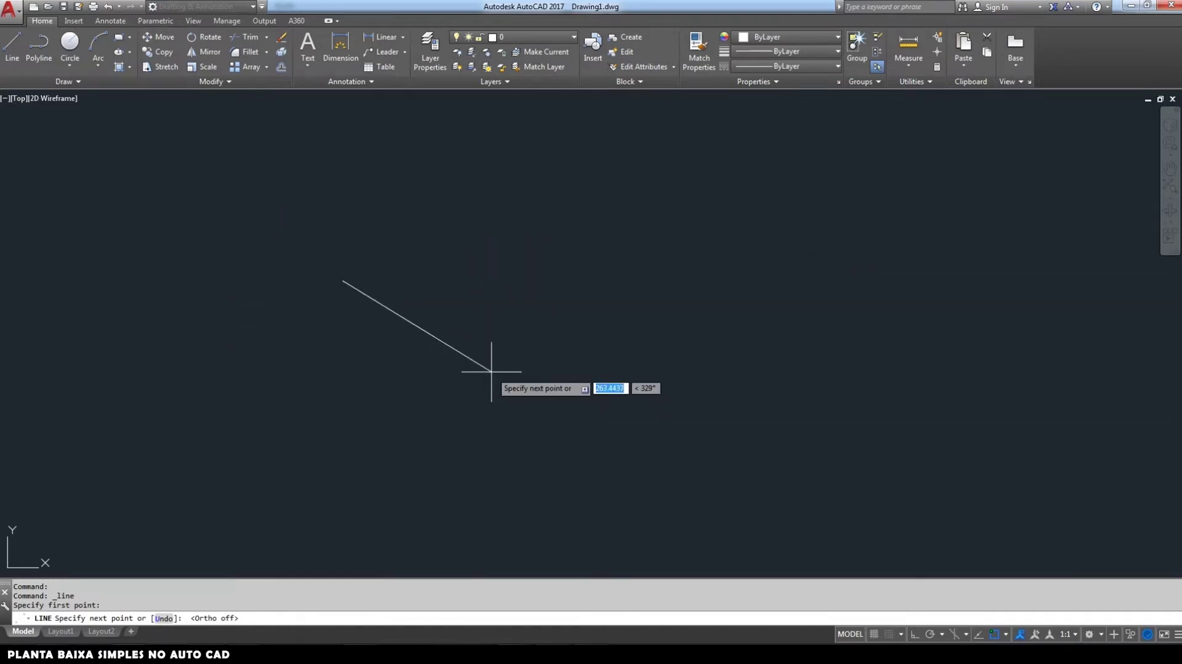
click(912, 634)
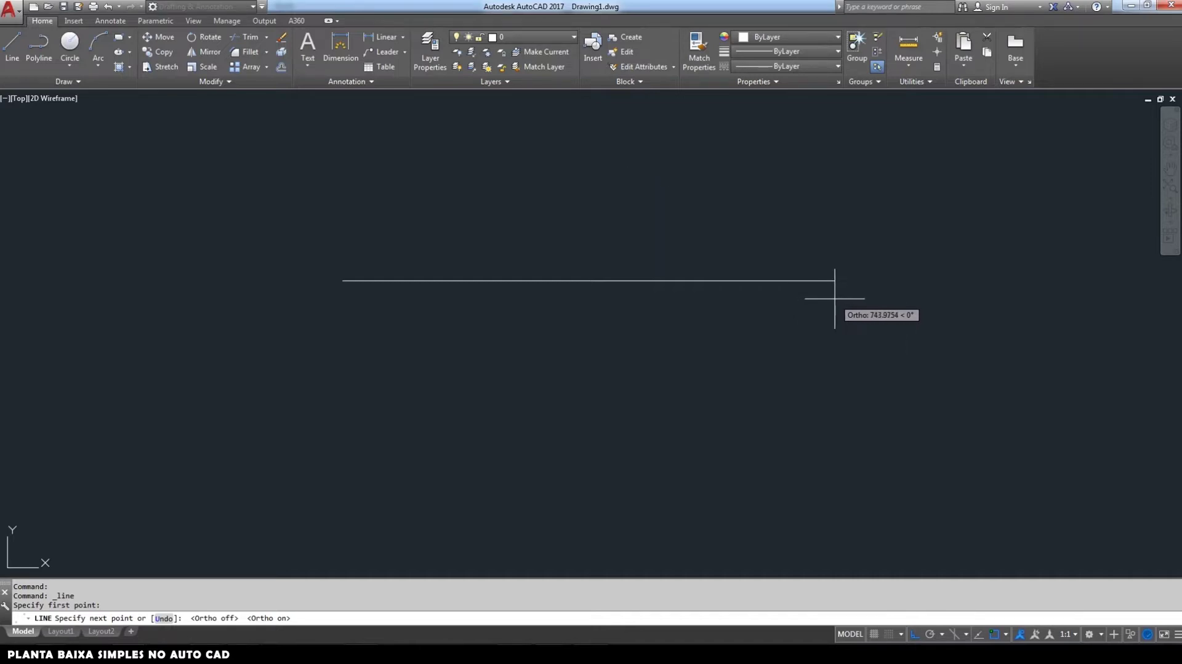
text(87)
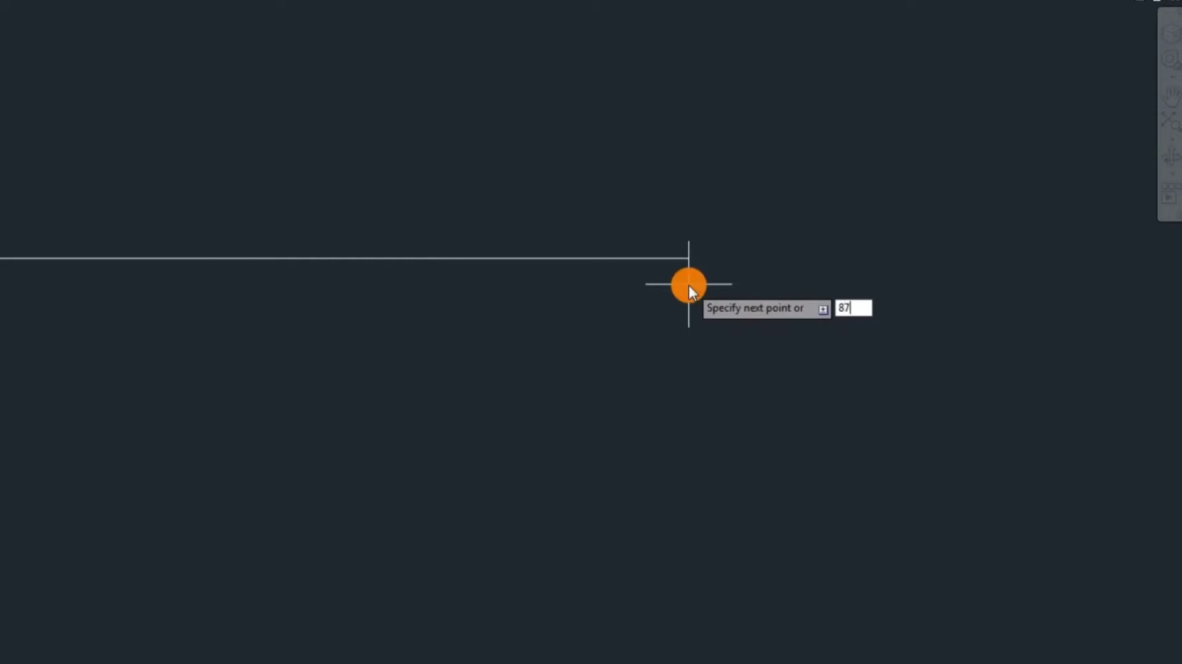
text(6)
key(Return)
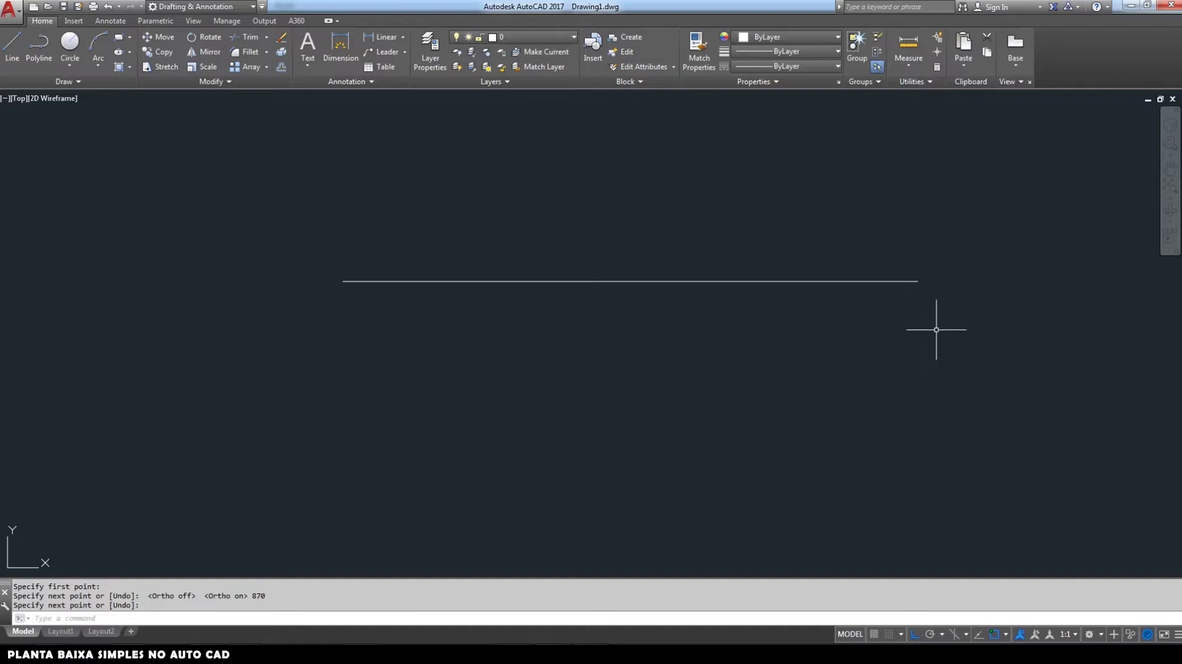
Step: Complete the rectangle from the line's right end with segments 390 down and 870 left, closing at the line's left endpoint
middle_drag(832, 212, 790, 208)
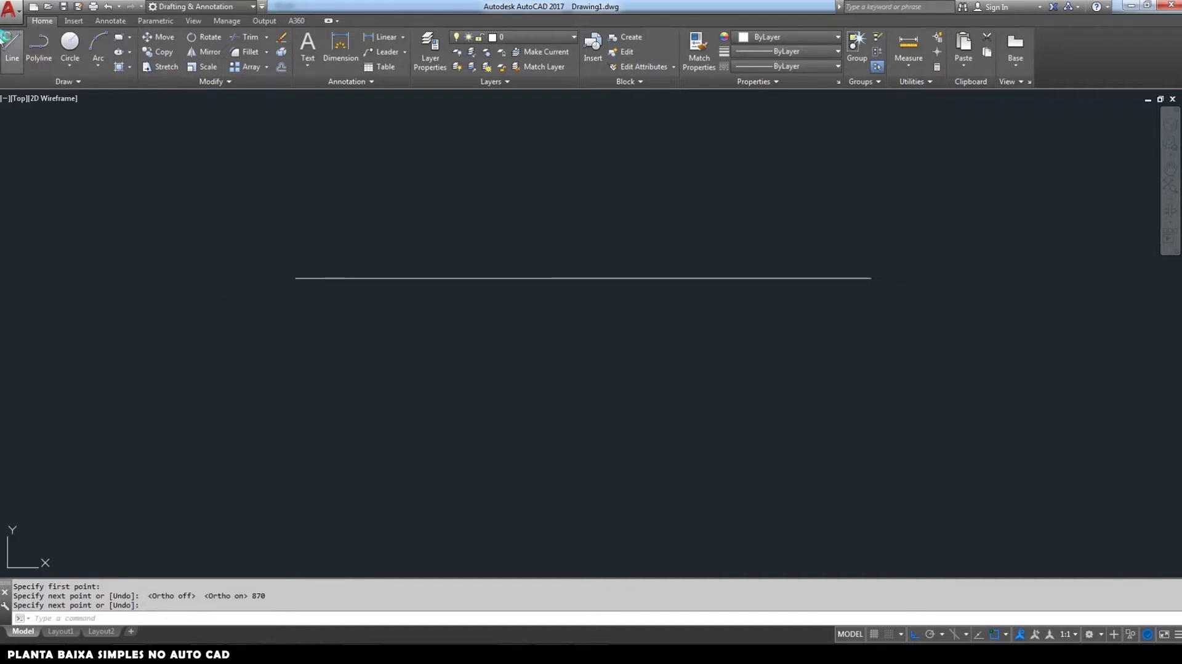
click(12, 44)
click(870, 278)
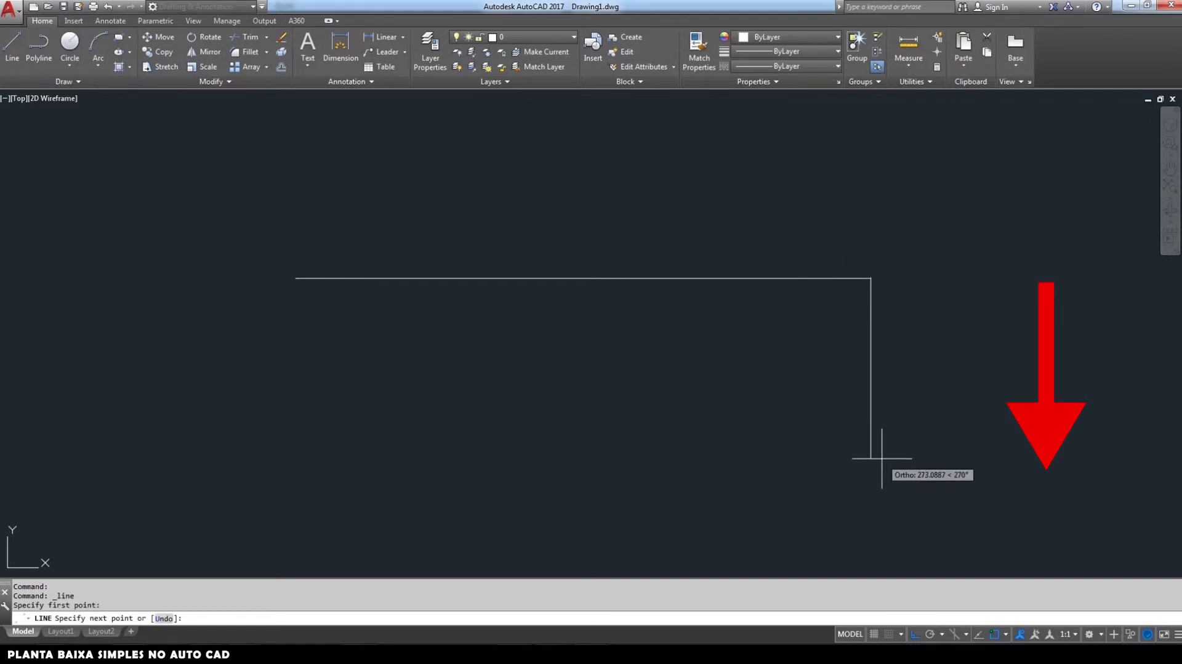
text(3)
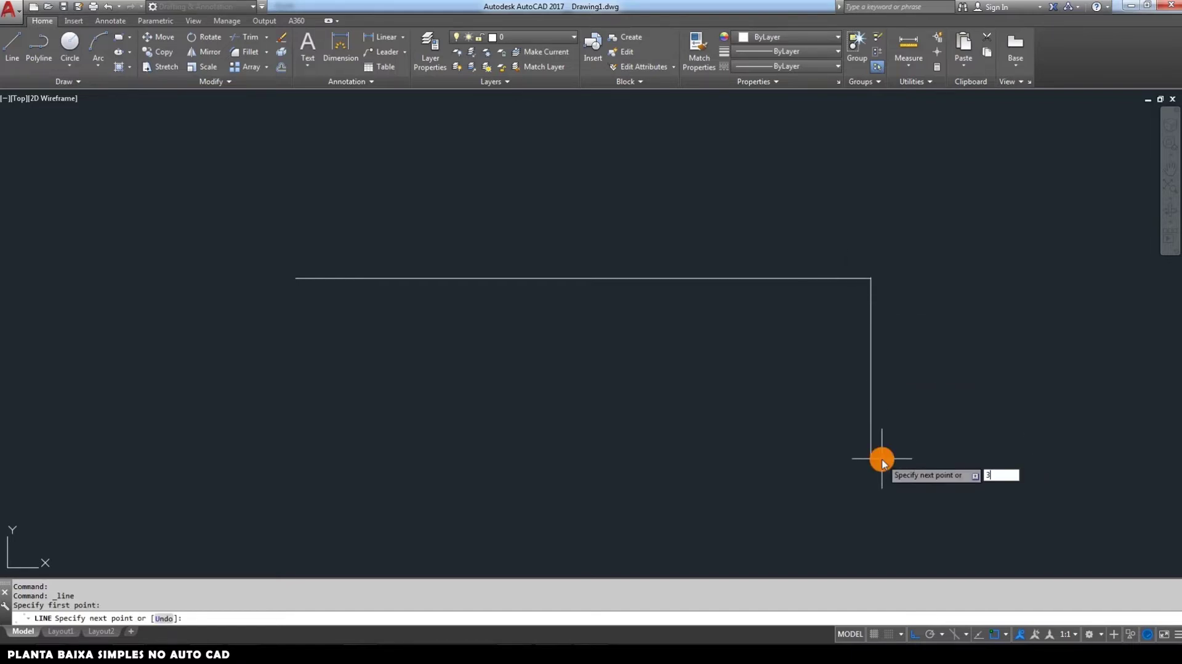
text(90)
key(Return)
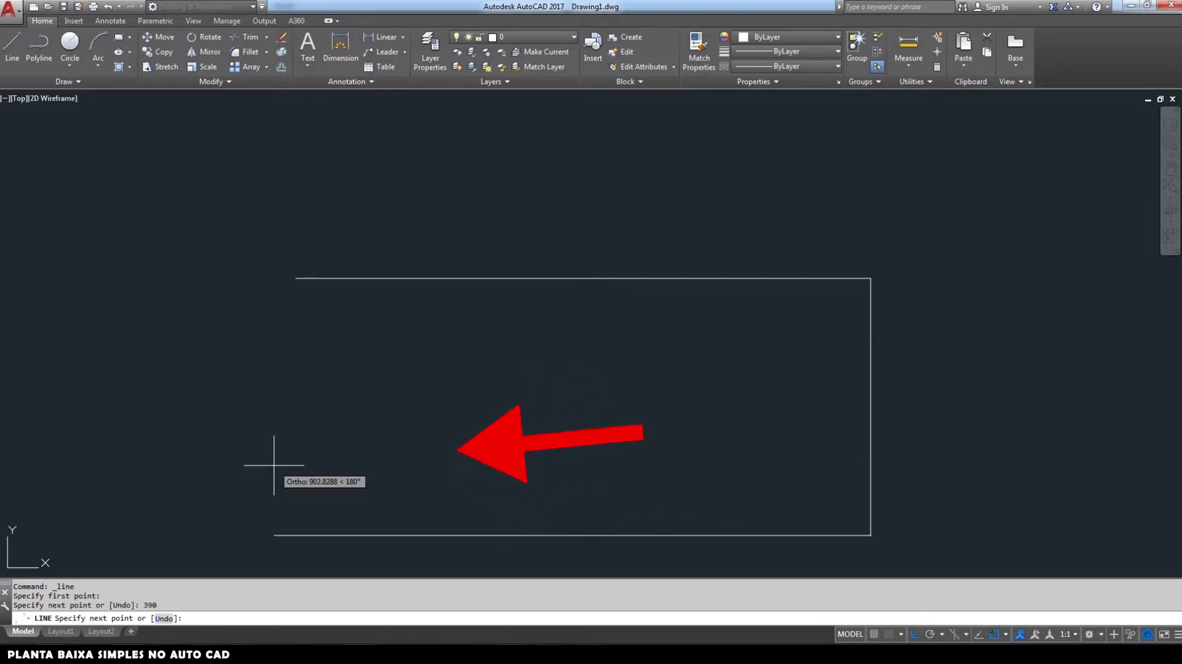
text(870)
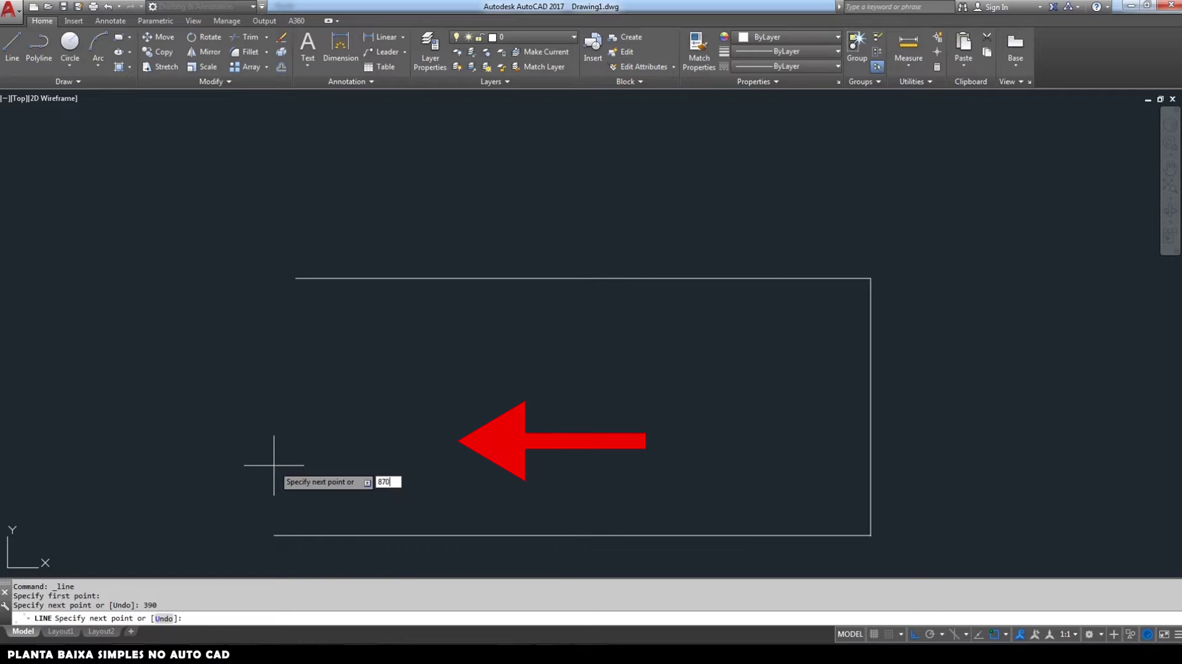
key(Return)
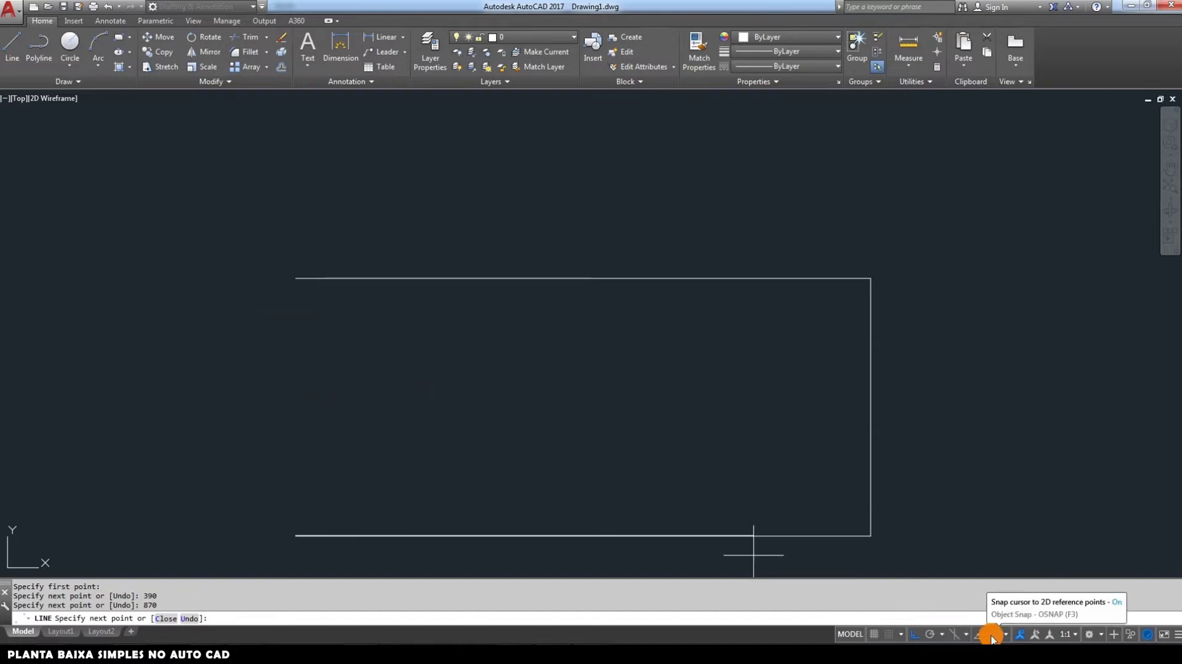
click(294, 277)
key(Return)
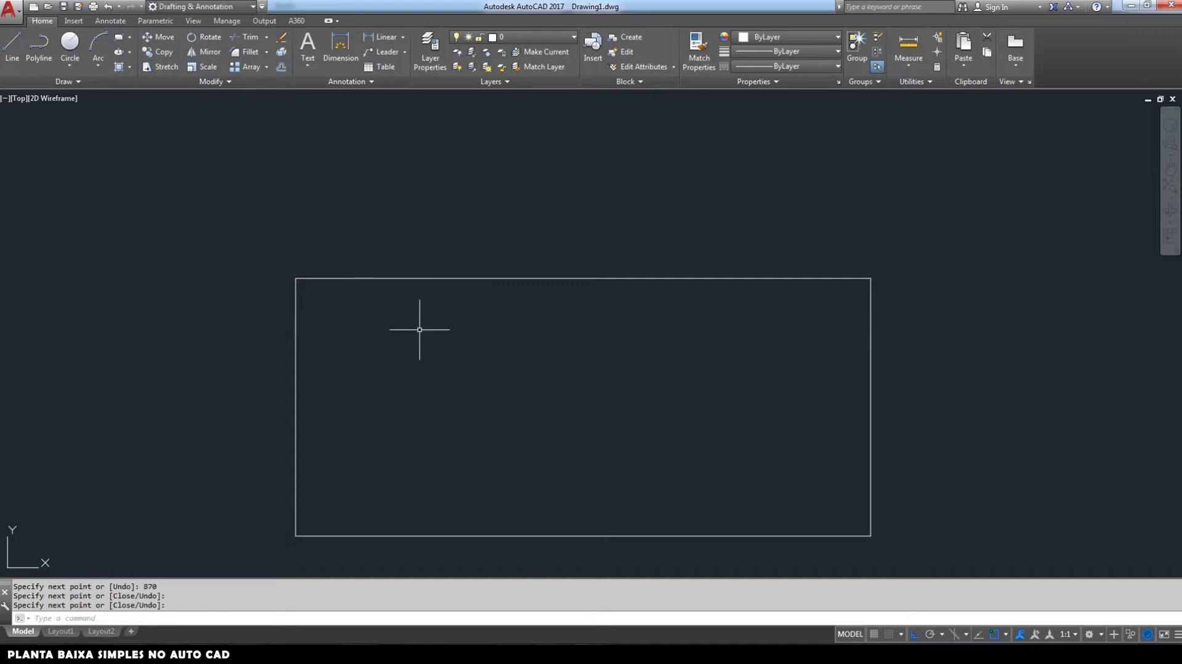
Step: Draw a line 280 long to the right from the rectangle's lower-left corner, along its bottom edge
mouse_move(791, 364)
middle_down()
mouse_move(765, 316)
mouse_move(786, 304)
mouse_move(775, 300)
middle_up()
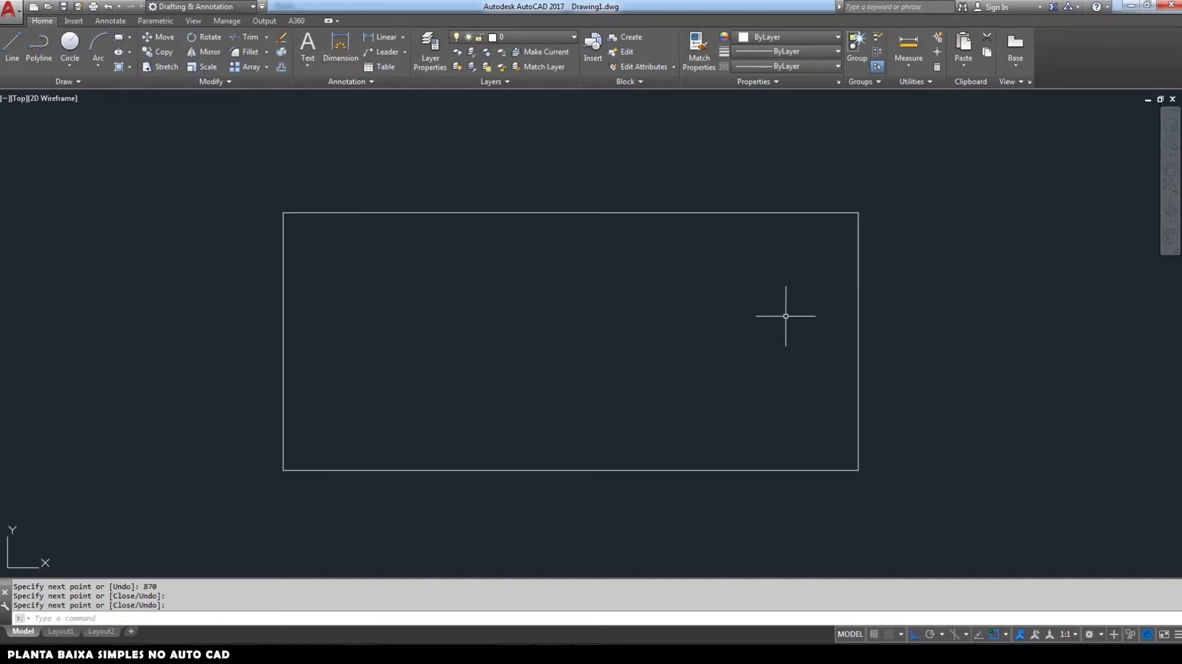
mouse_move(971, 323)
middle_down()
mouse_move(959, 319)
mouse_move(979, 317)
middle_up()
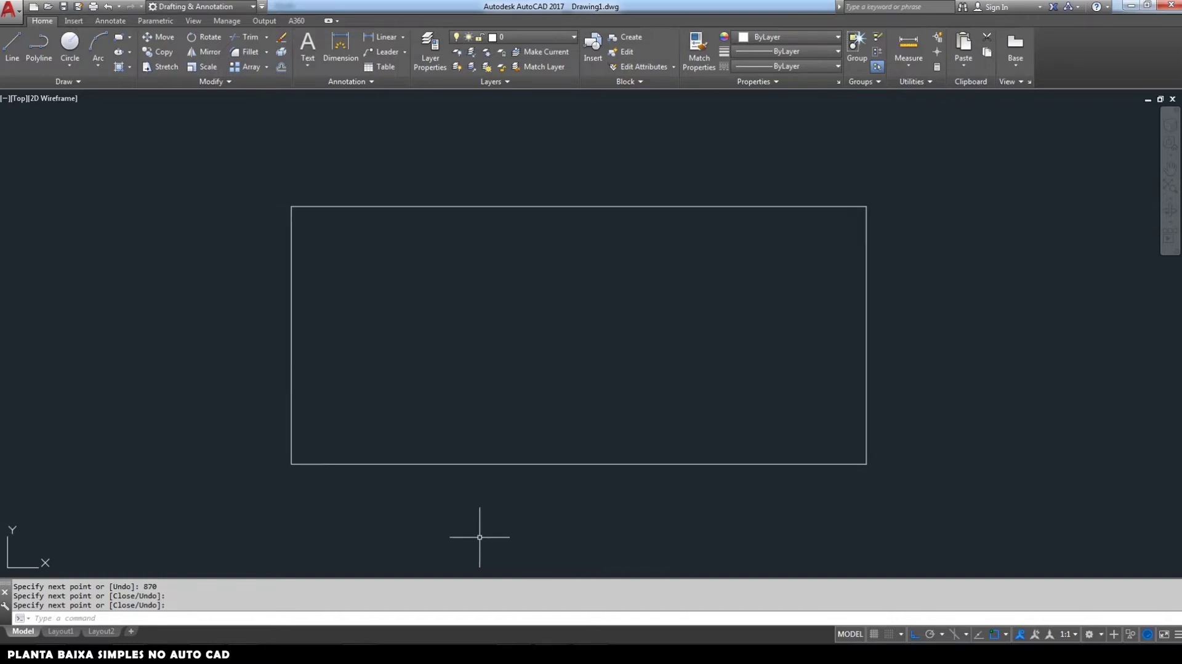
middle_drag(480, 534, 485, 535)
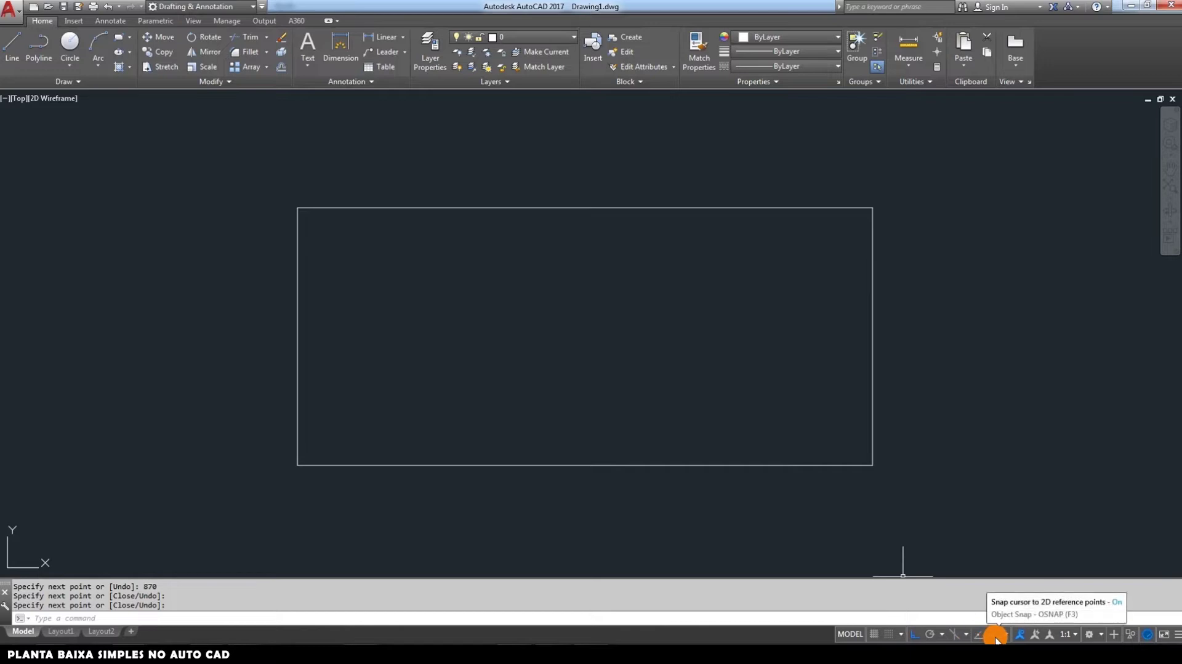
click(11, 44)
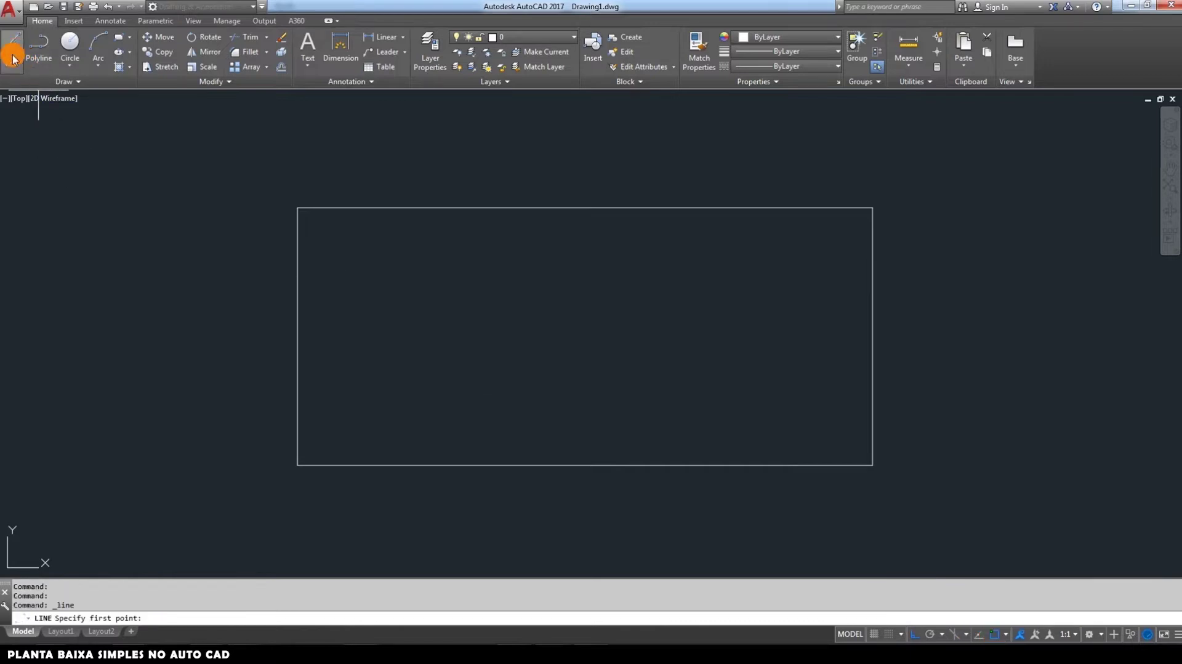
click(297, 464)
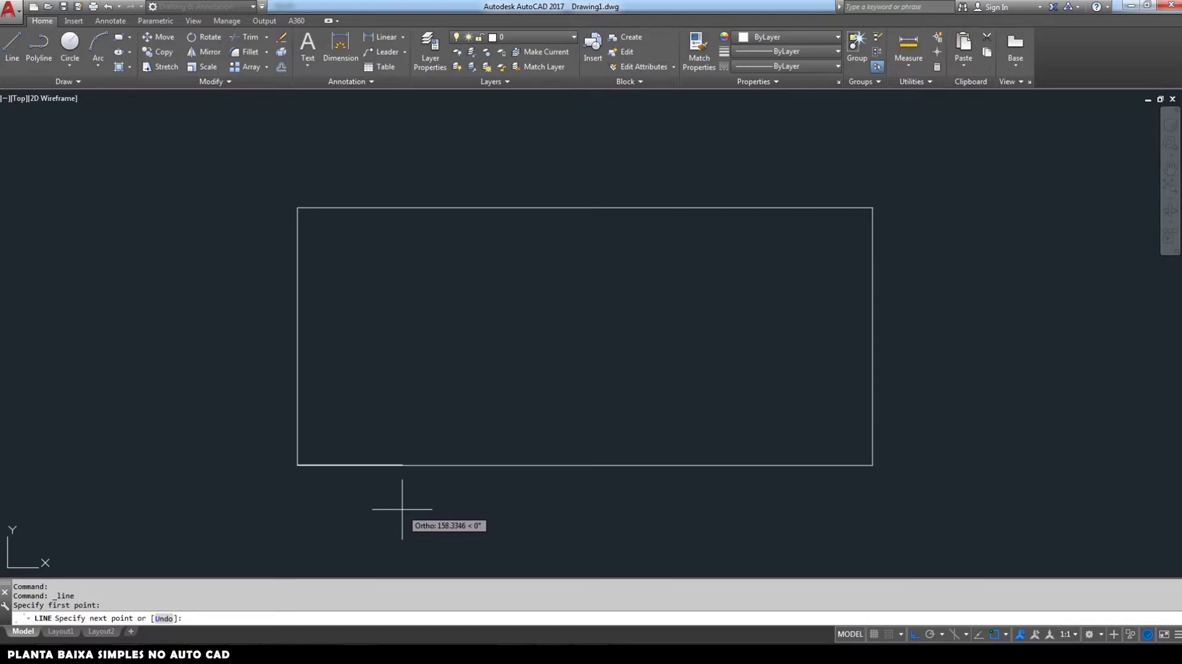
text(28)
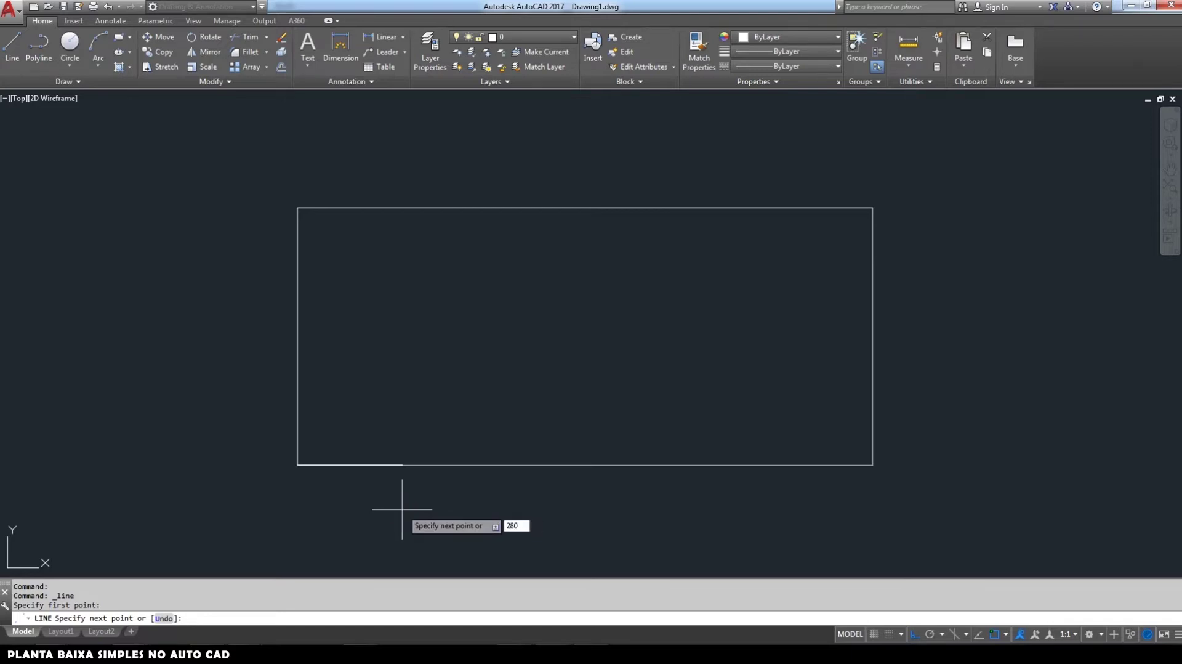
text(0)
key(Return)
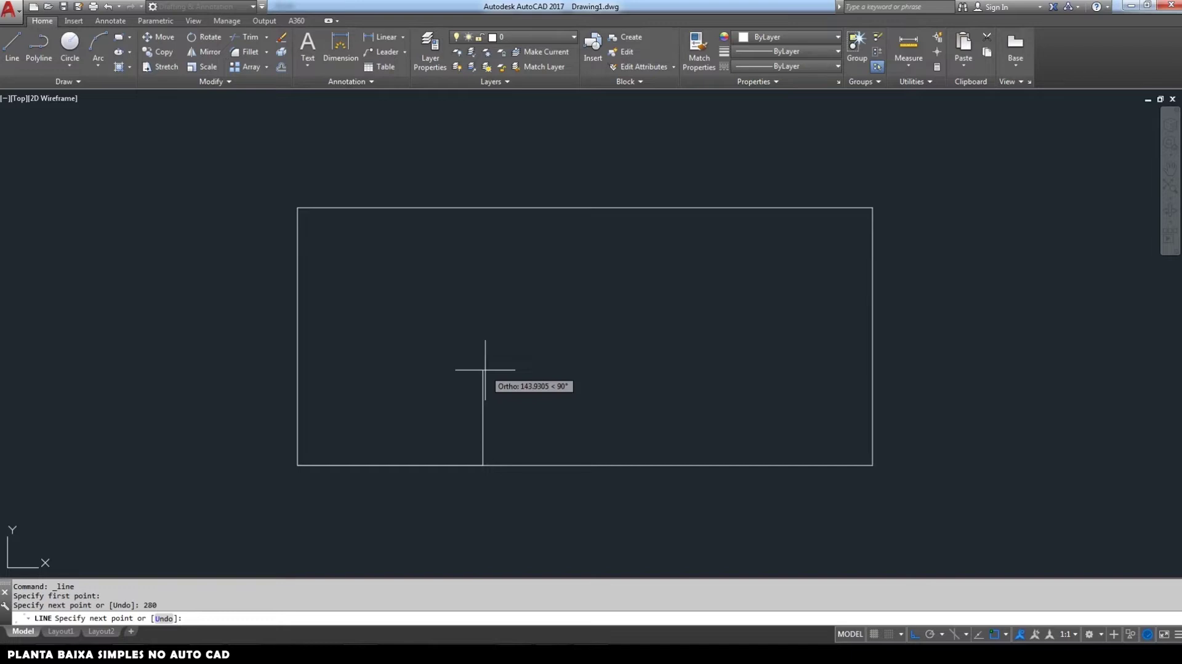
Step: Continue the line with segments 200 up, 300 right and 200 down to form an inner room on the bottom edge
text(200)
key(Return)
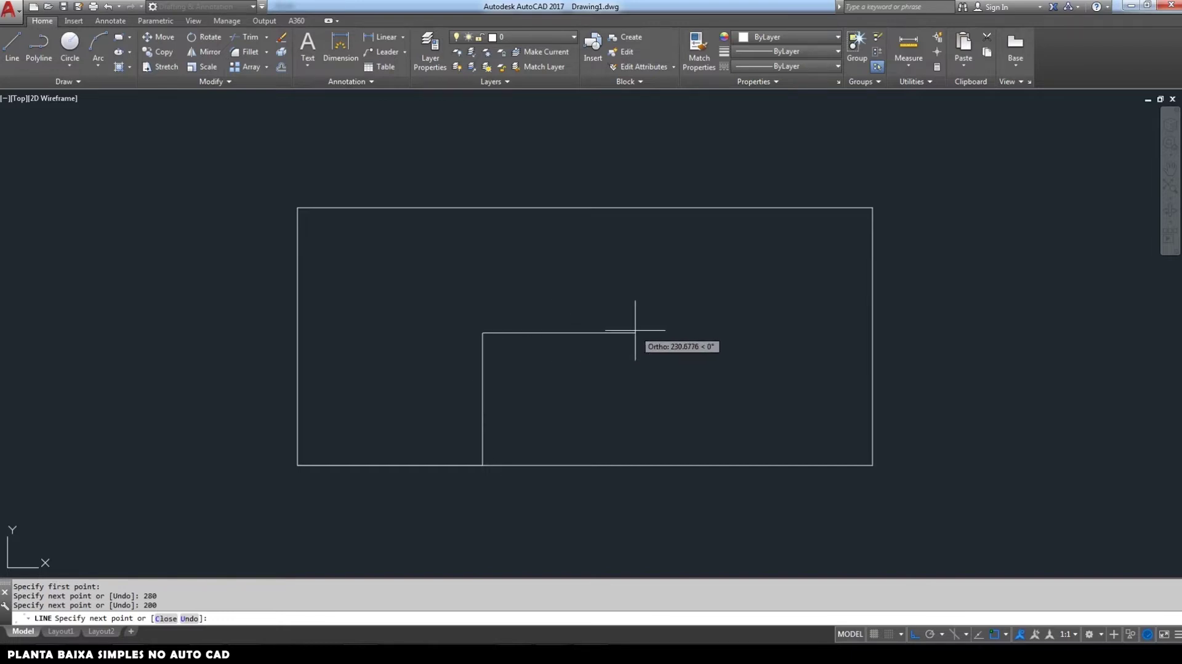
text(300)
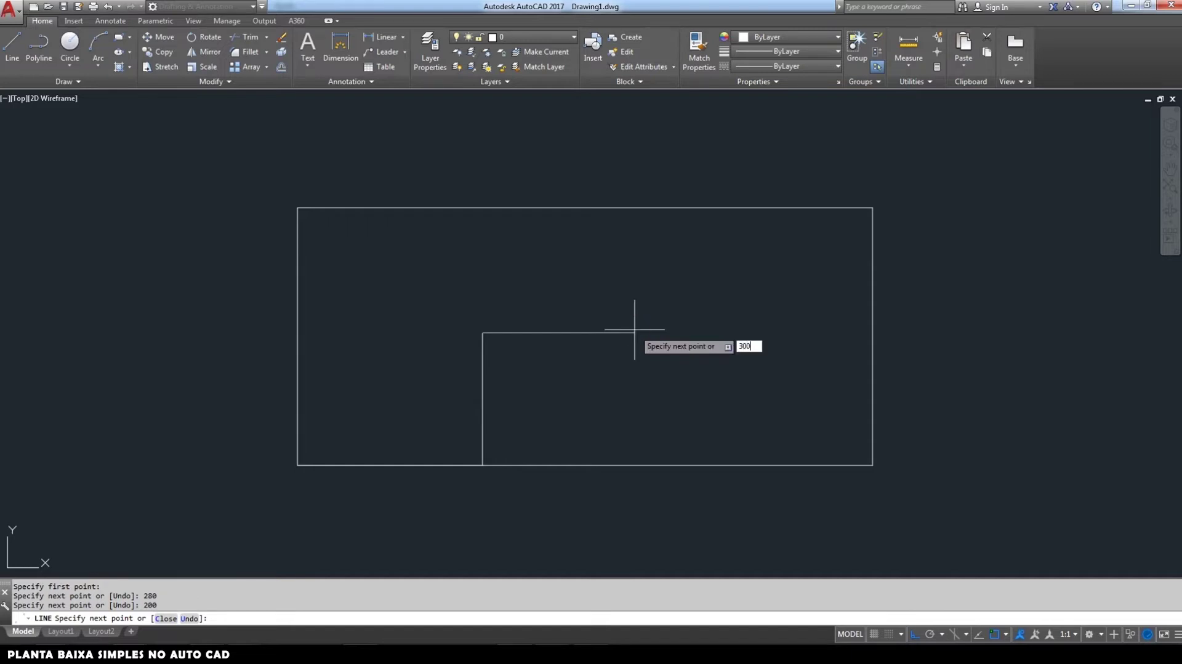
key(Return)
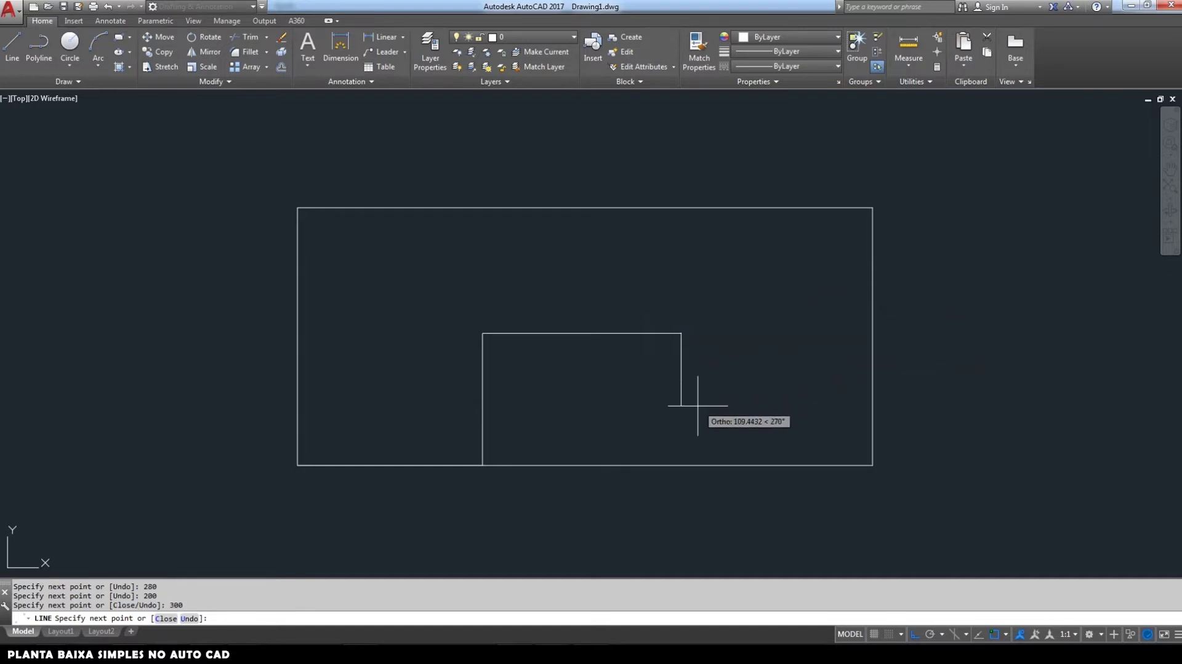
text(200)
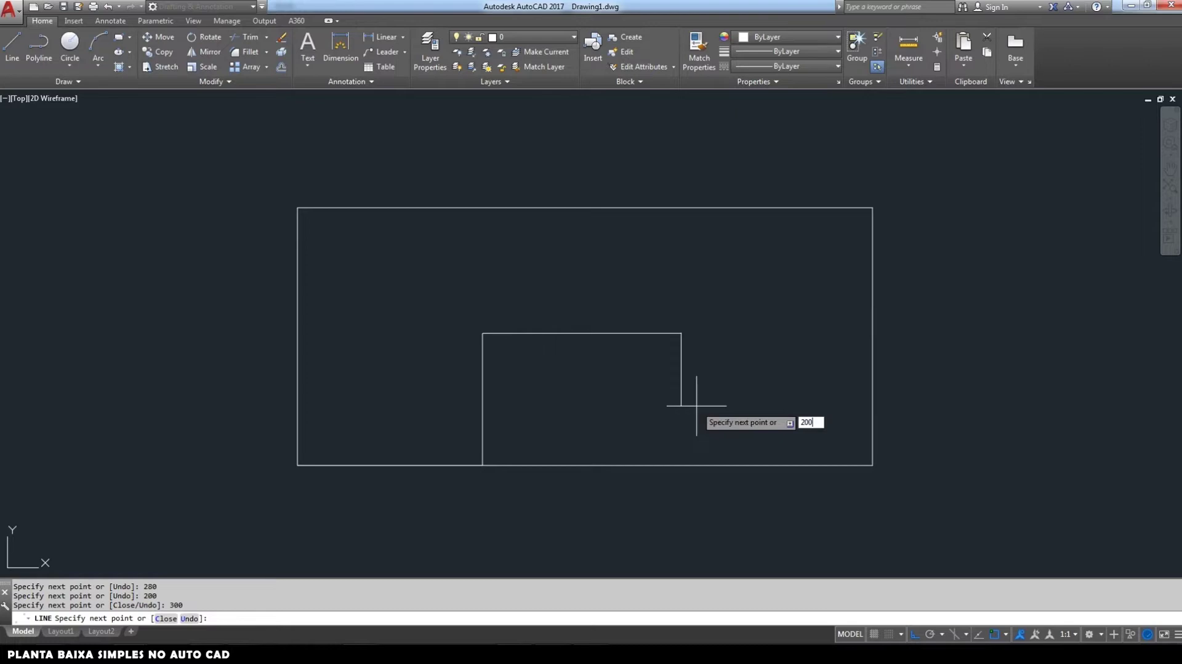
key(Return)
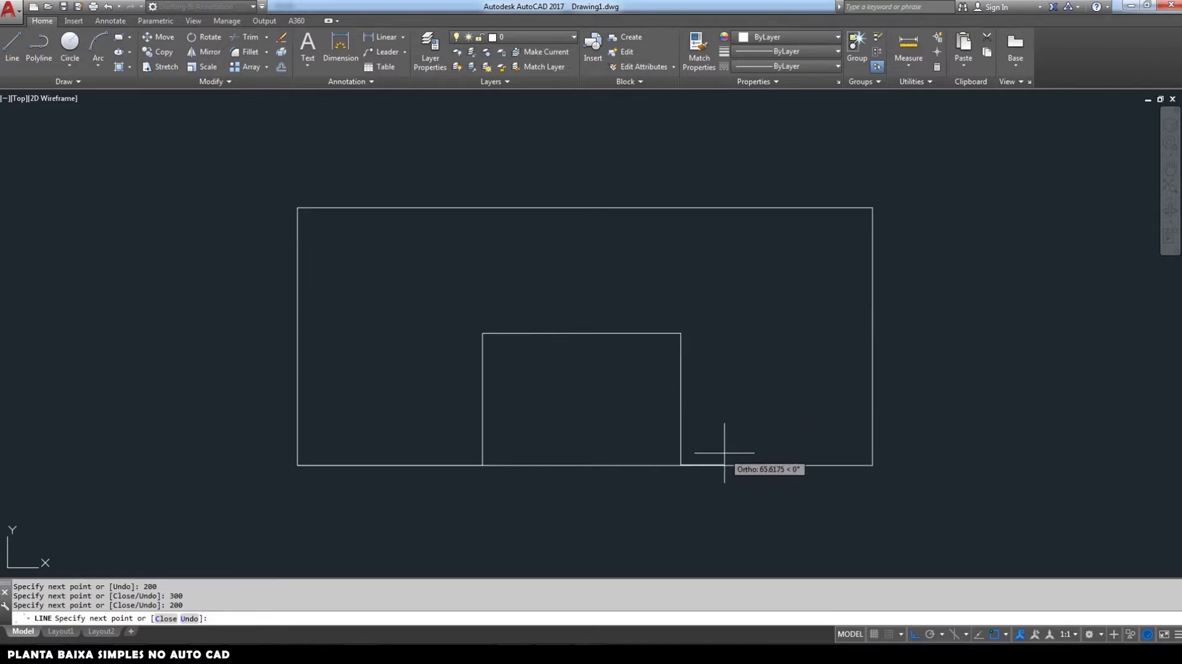
key(Return)
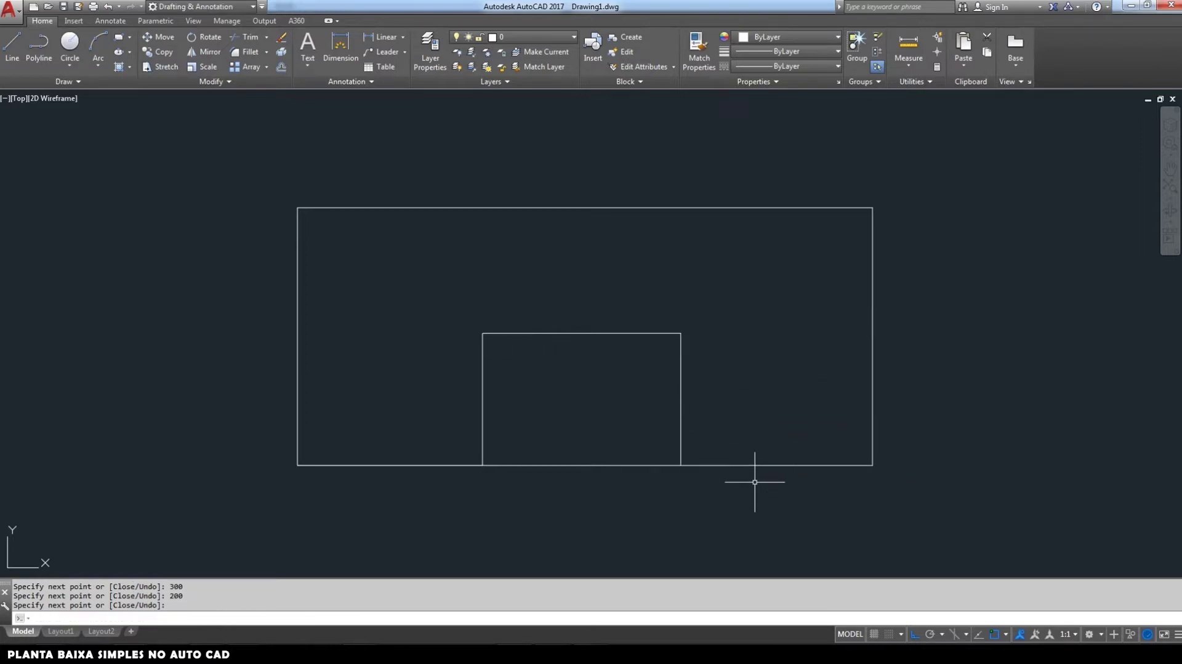
Step: Draw a horizontal line from the inner room's upper-left corner to the outline's left edge
click(12, 48)
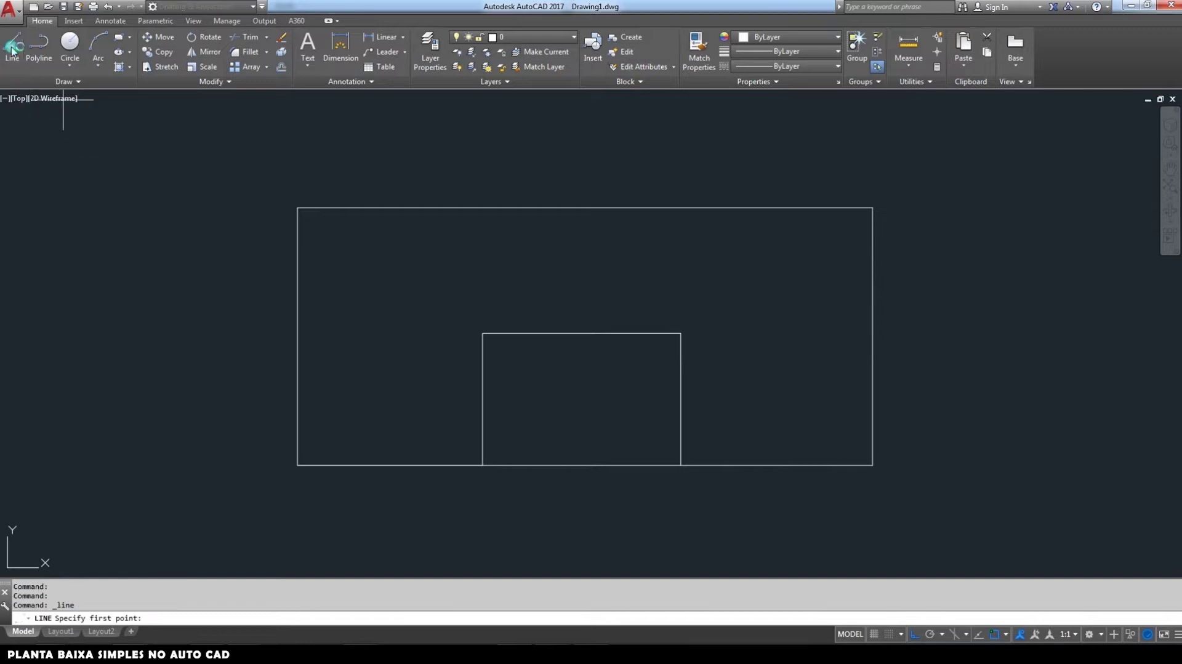
click(482, 333)
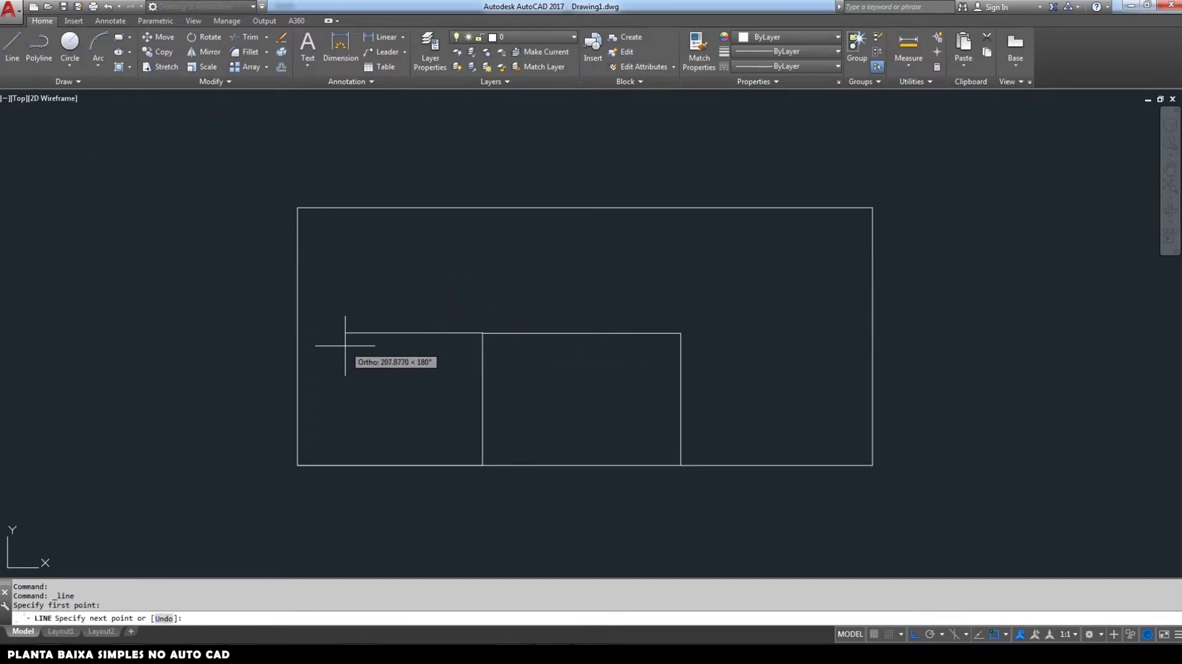
text(28)
key(Return)
key(Return)
Step: Draw a line 290 long to the right from the inner room's upper-right corner to the outline's right edge
key(Return)
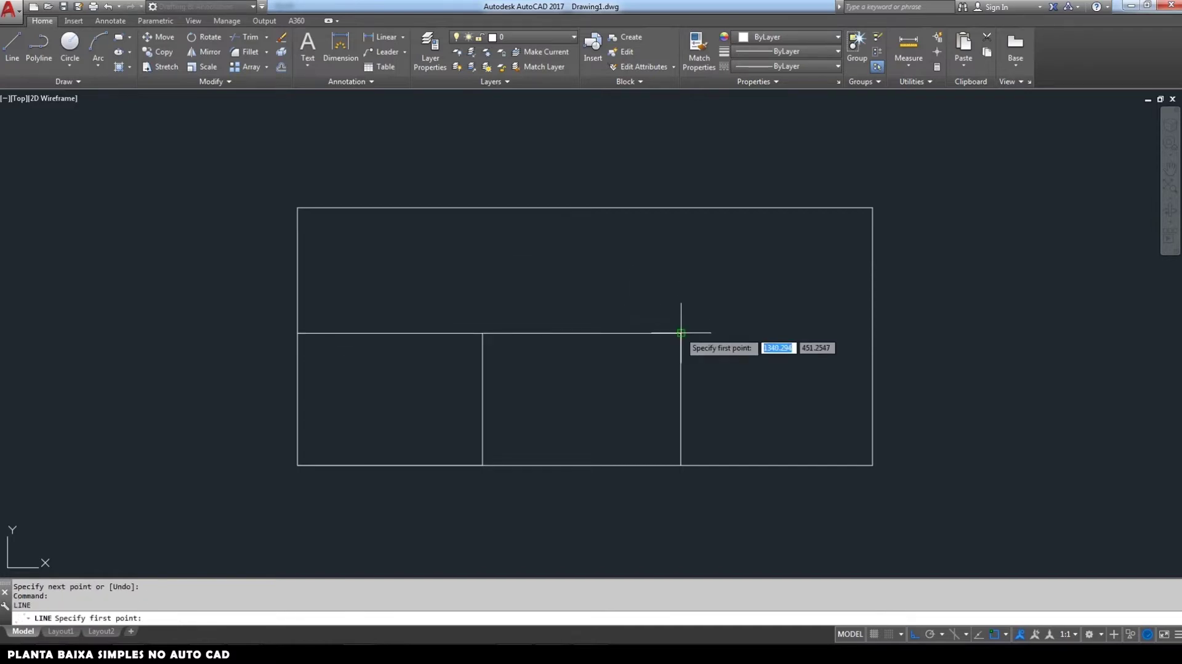
click(681, 333)
text(290)
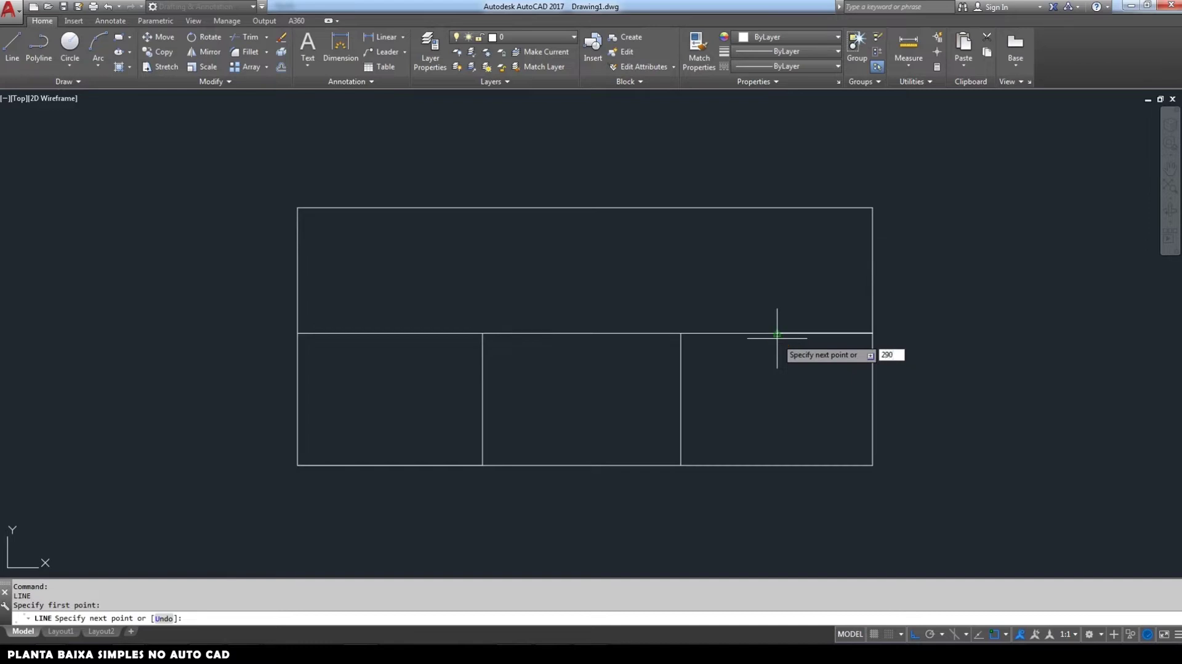
key(Return)
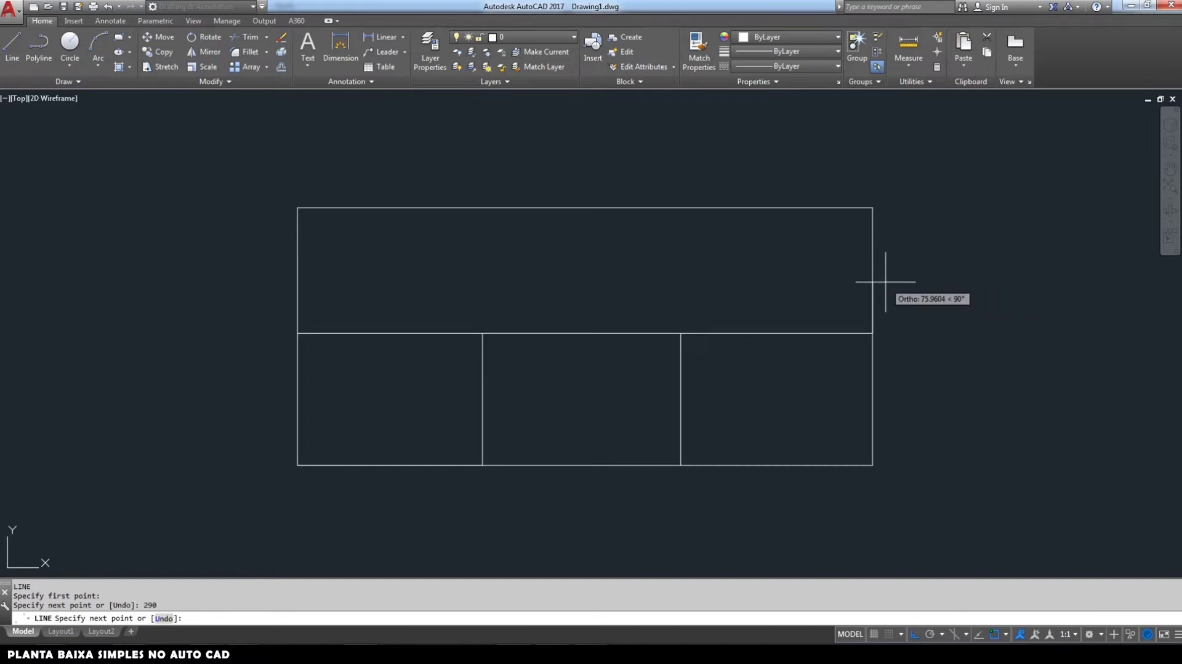
key(Return)
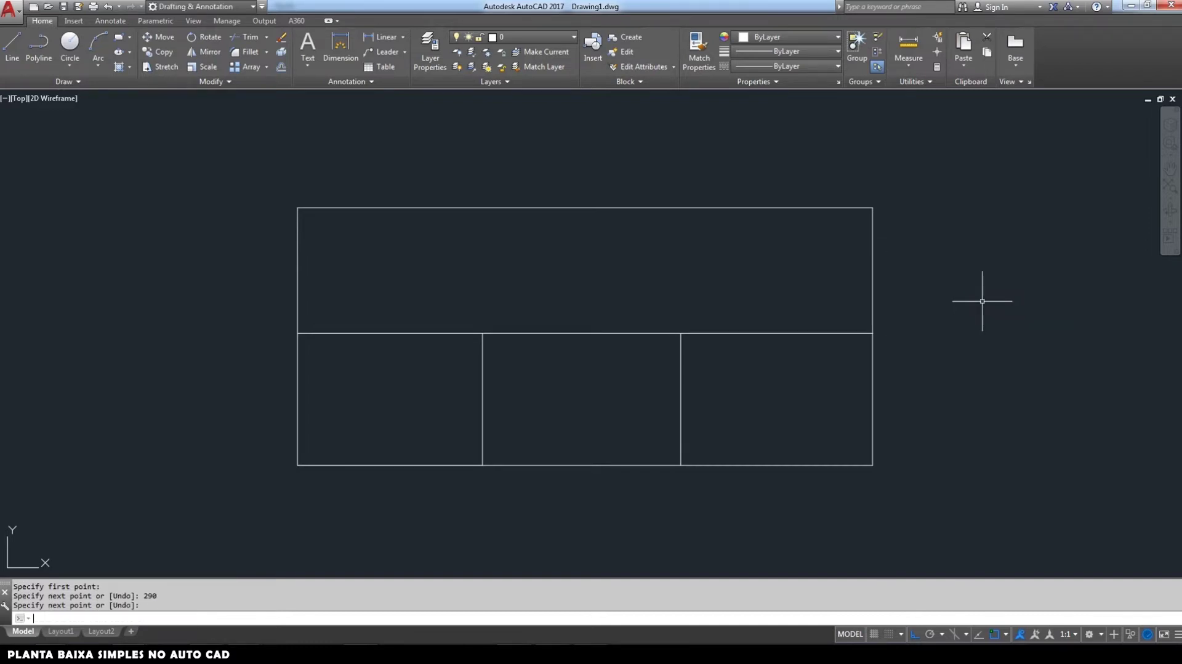
Step: Delete the outline's upper, left and right edges, keeping the lower row of rooms
mouse_move(962, 293)
middle_down()
mouse_move(942, 285)
mouse_move(950, 293)
mouse_move(935, 293)
mouse_move(945, 308)
mouse_move(929, 333)
middle_up()
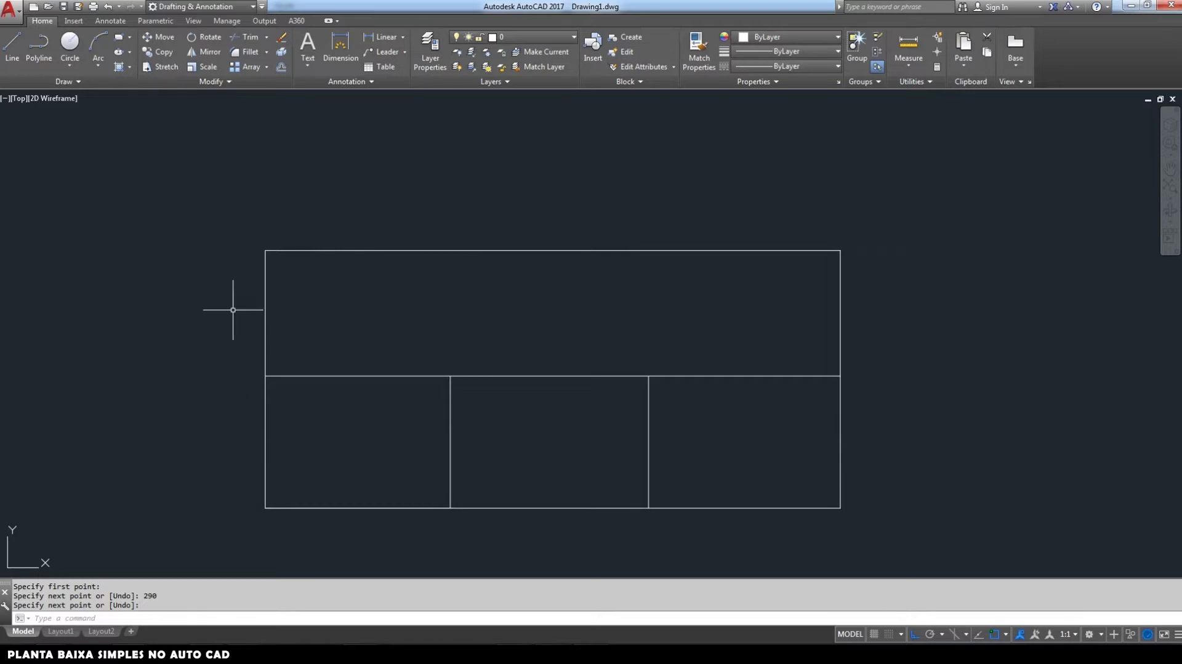
click(892, 308)
click(212, 175)
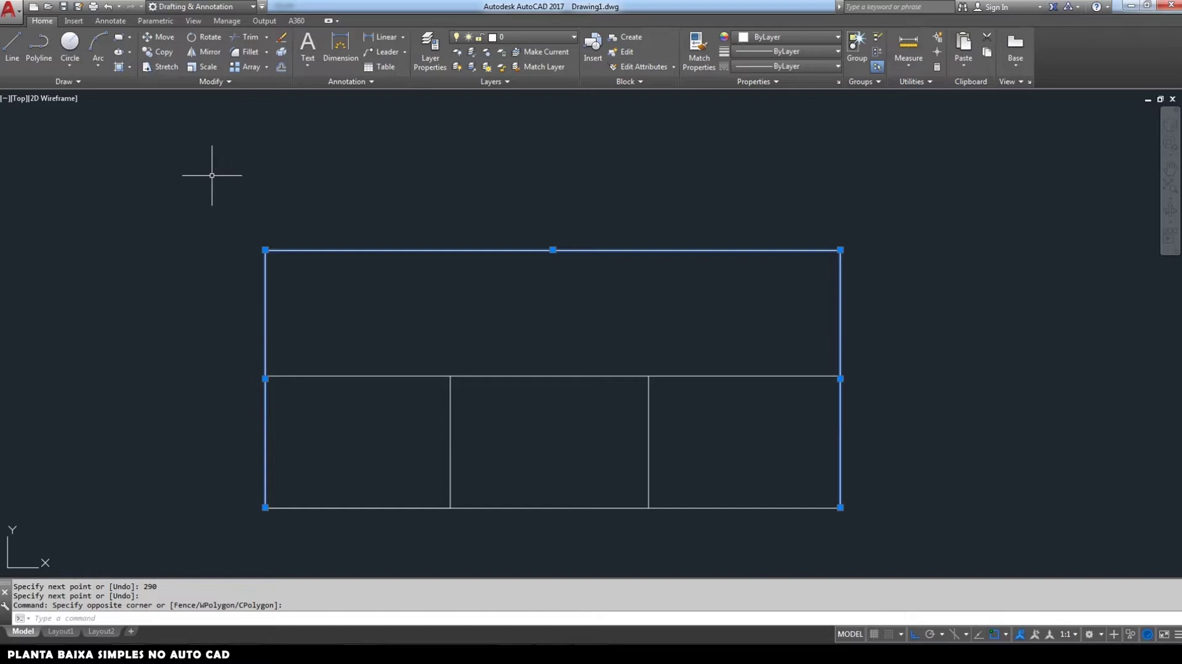
key(Delete)
Step: Close the left and right ends of the lower room row with vertical lines between its horizontal edges
click(12, 49)
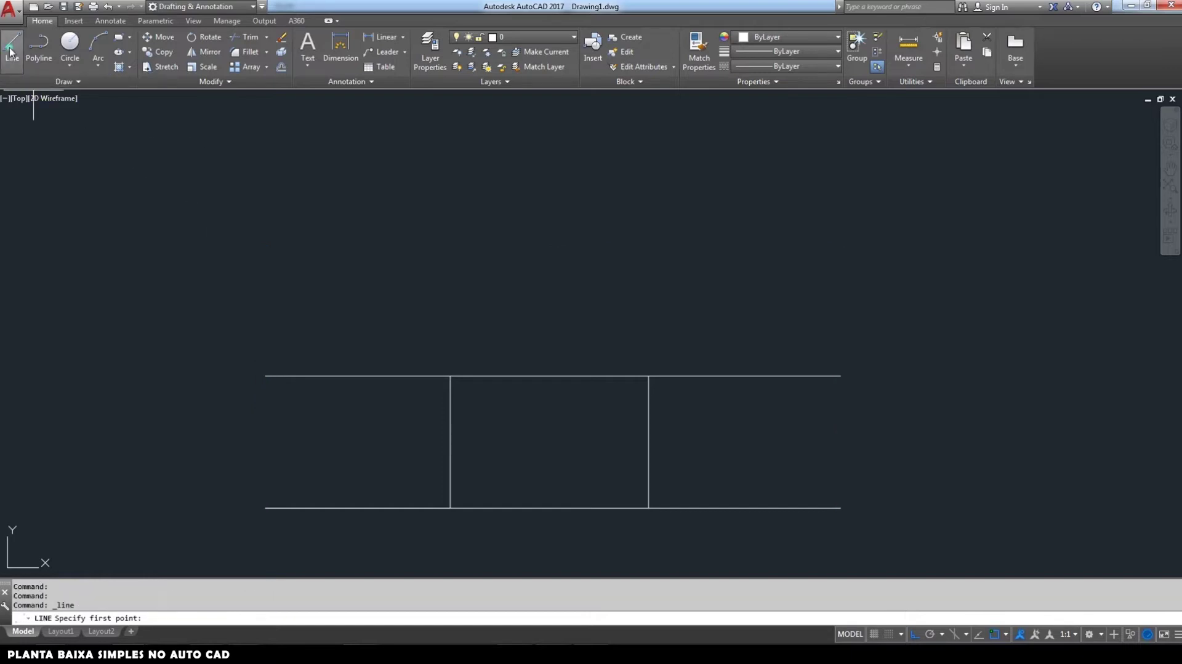
click(265, 508)
click(266, 375)
key(Return)
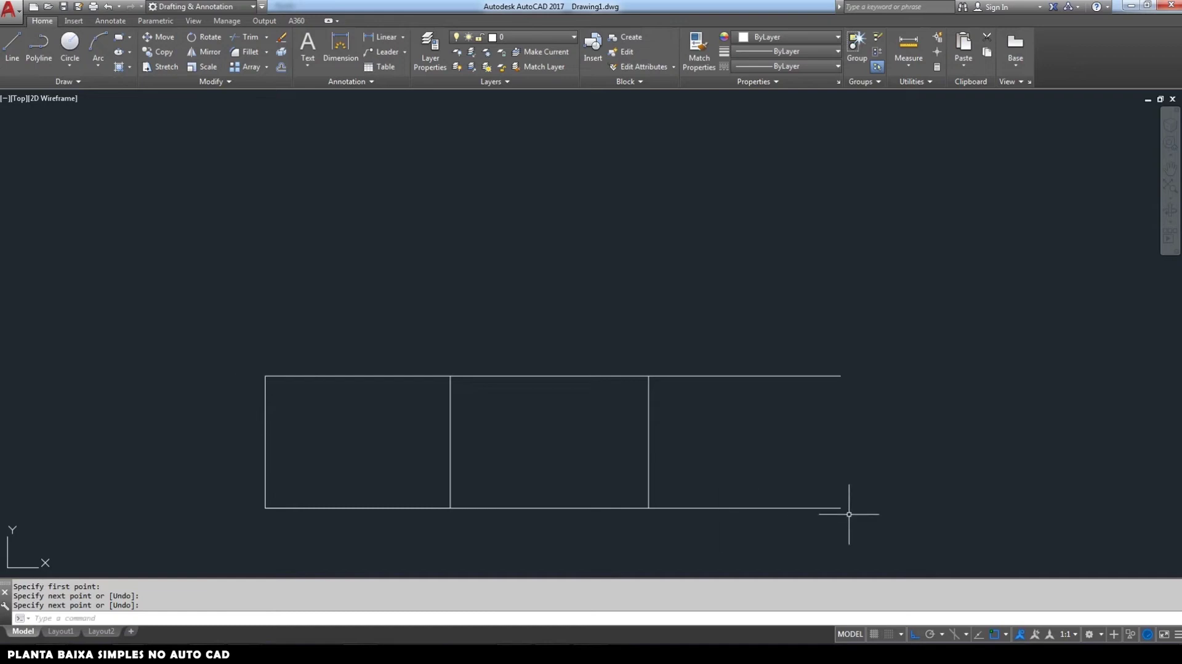
key(Return)
click(840, 507)
click(840, 375)
key(Return)
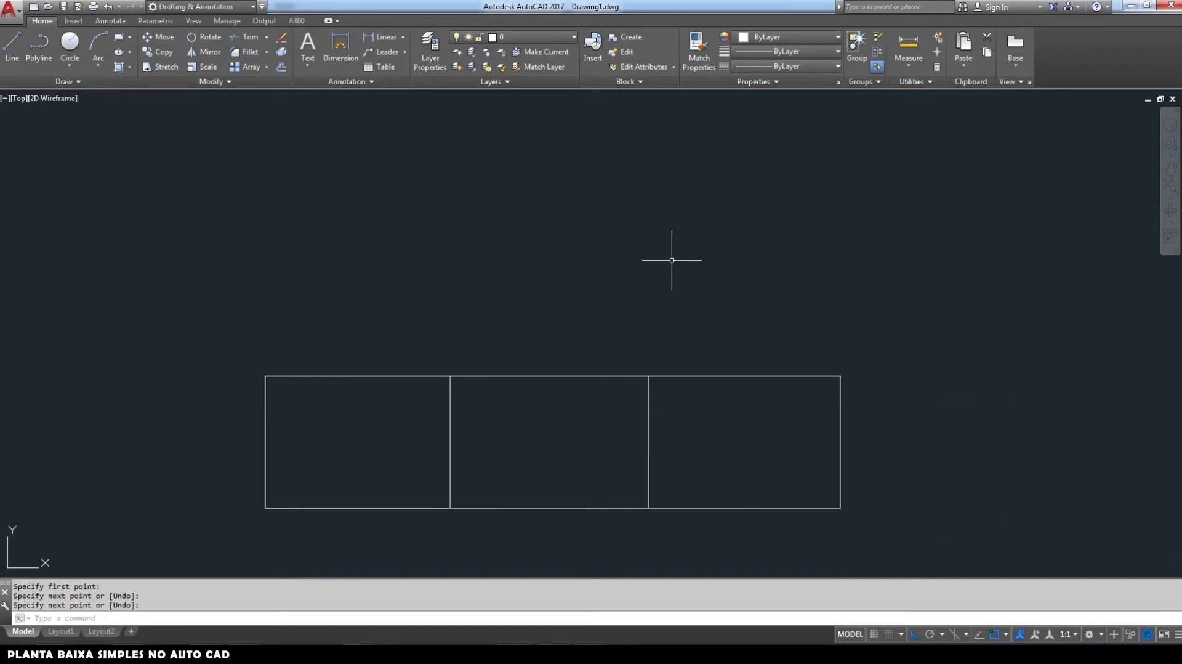
Step: Draw connected lines 390 up from the room row's upper-left corner and 870 to the right
click(10, 61)
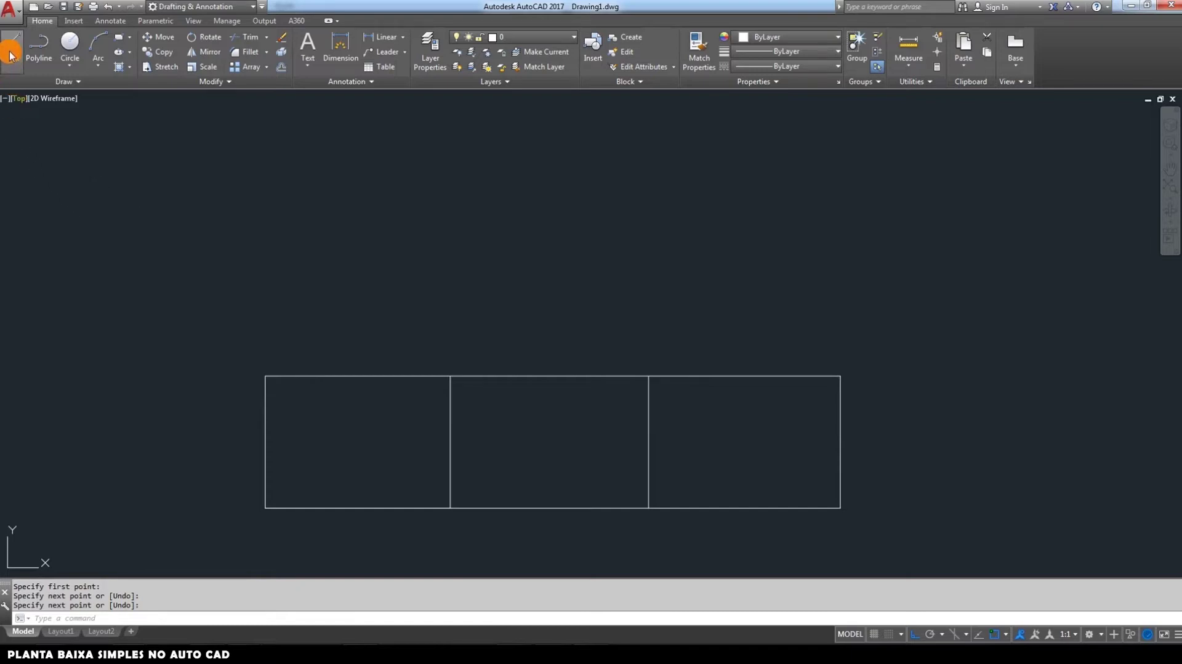
click(13, 45)
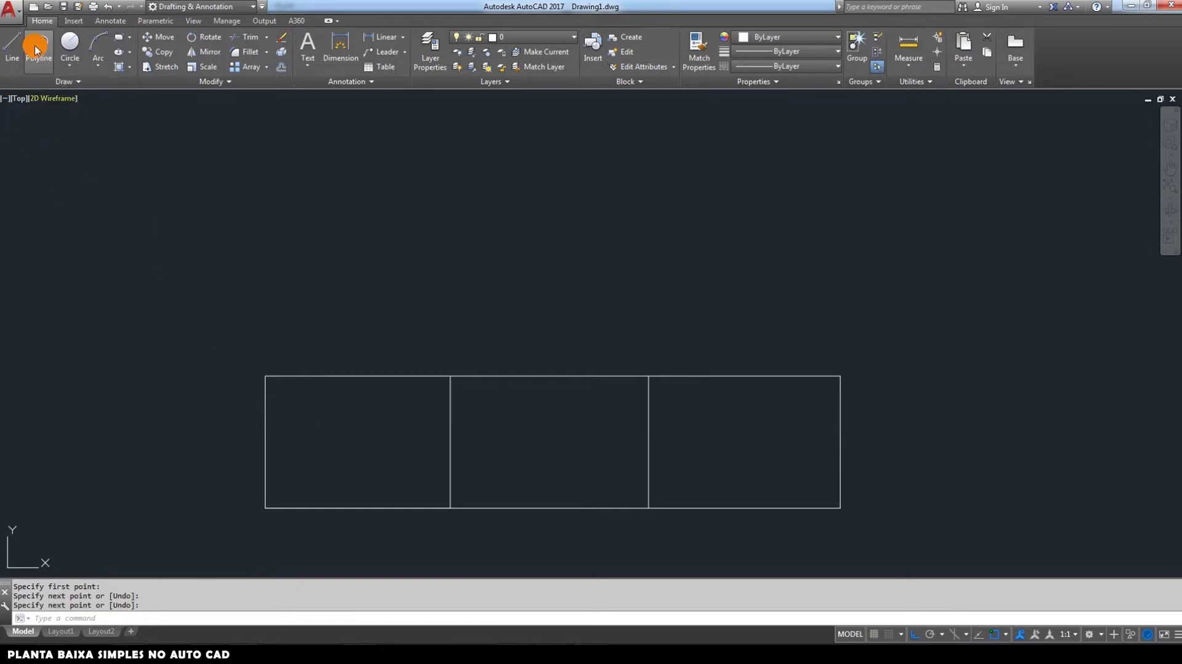
click(265, 374)
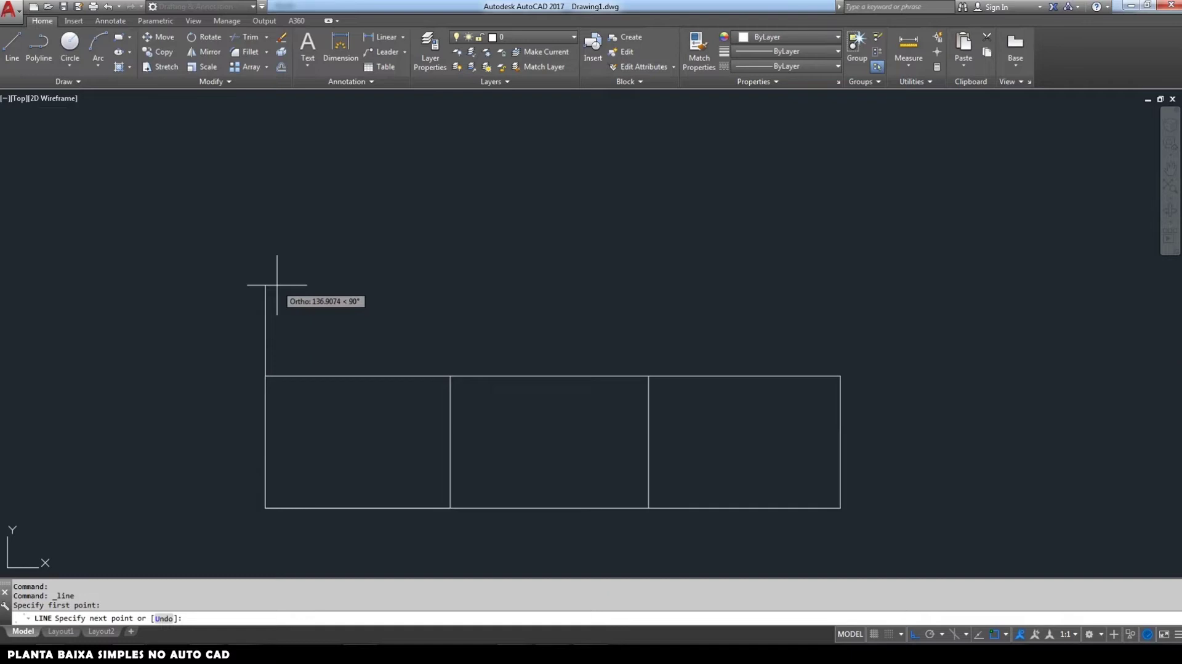
text(390)
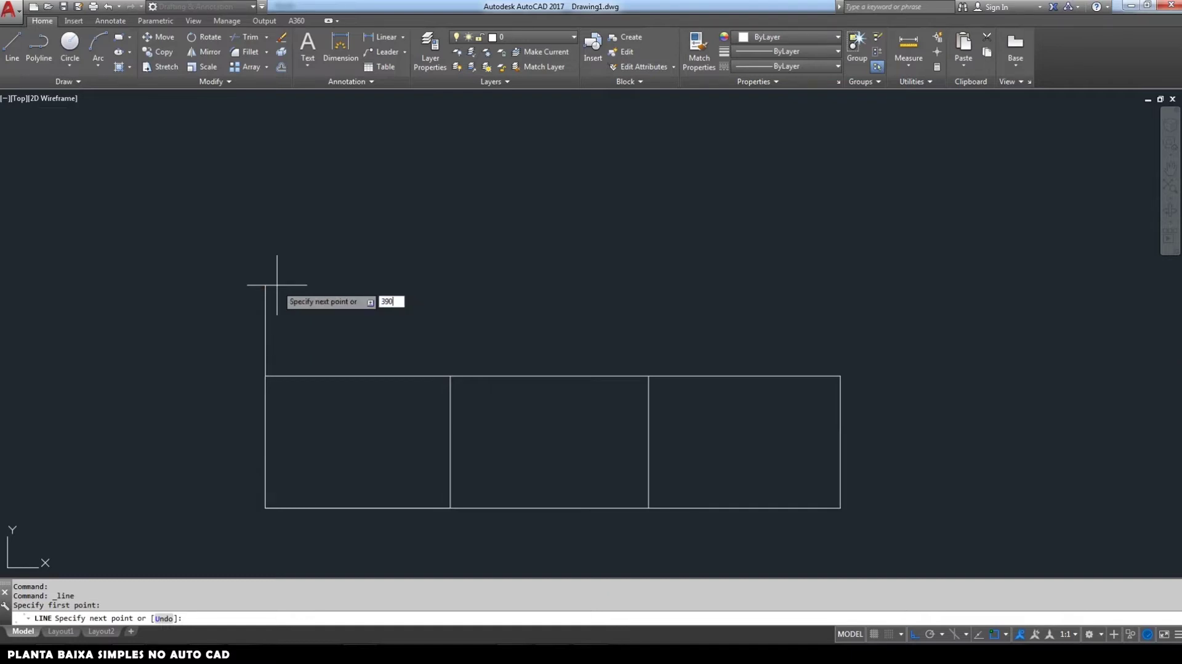
key(Return)
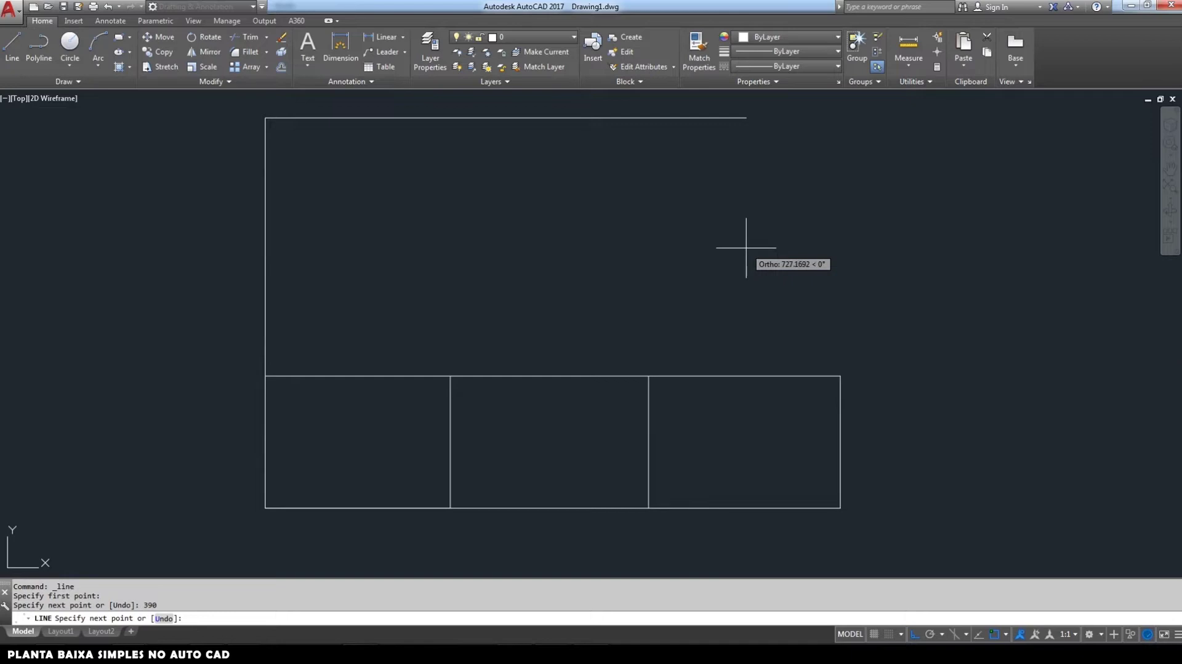
text(870)
key(Return)
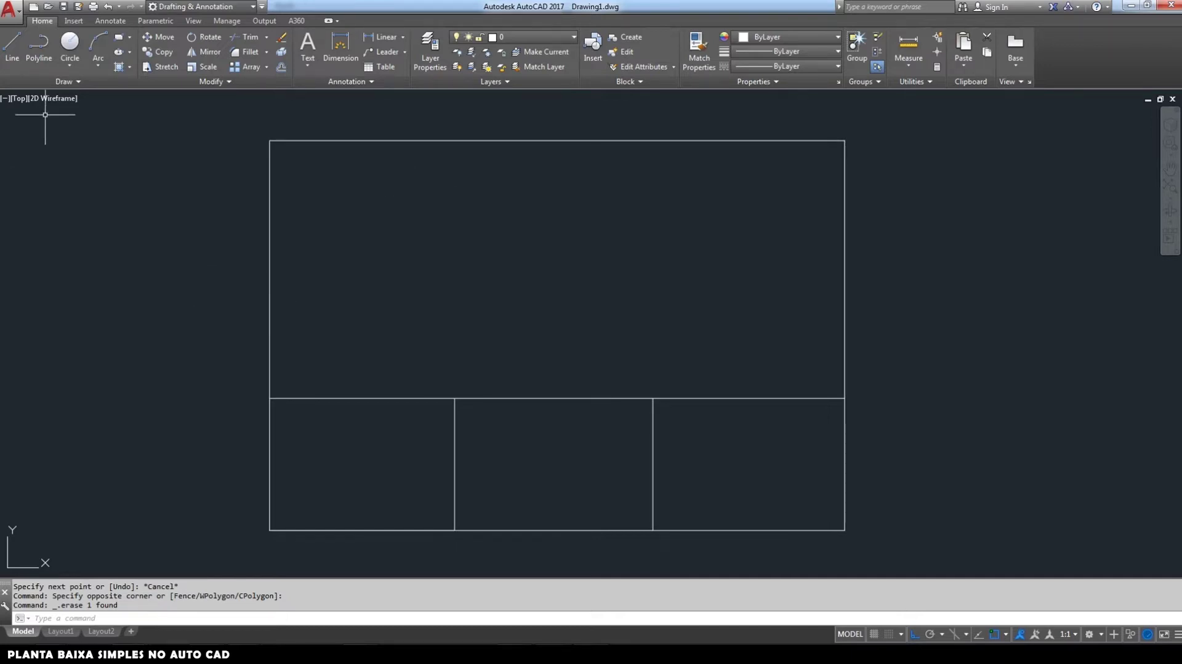
Step: Draw connected lines 100 left and 100 down from the large upper room's upper-right corner
click(18, 62)
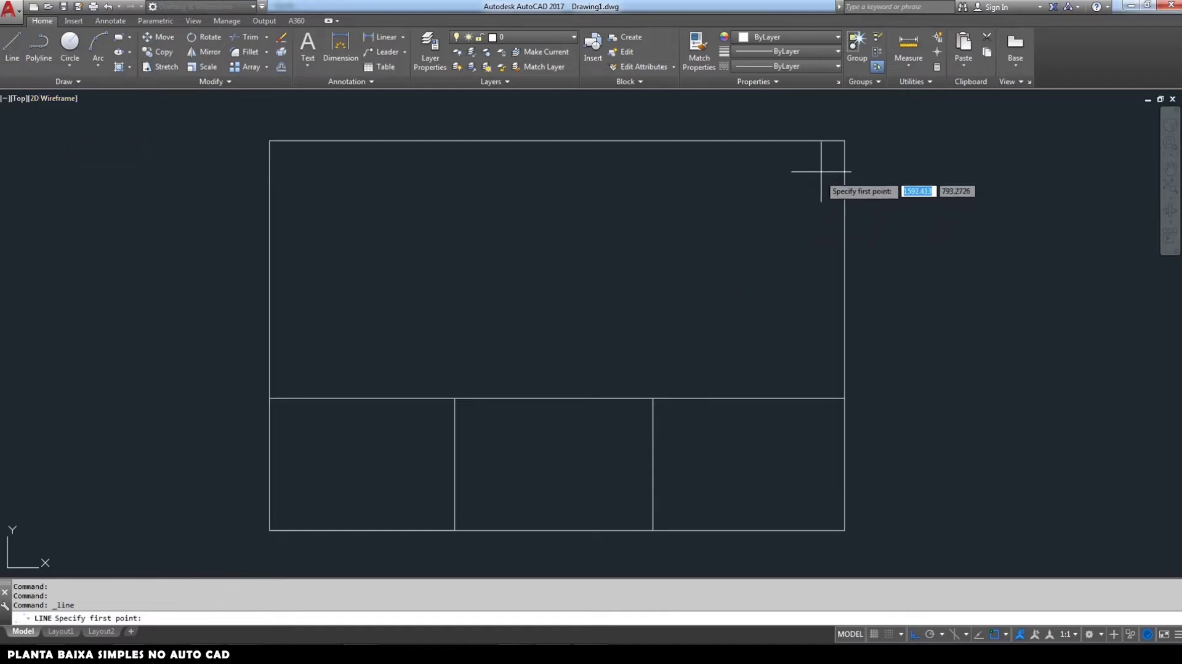
click(839, 143)
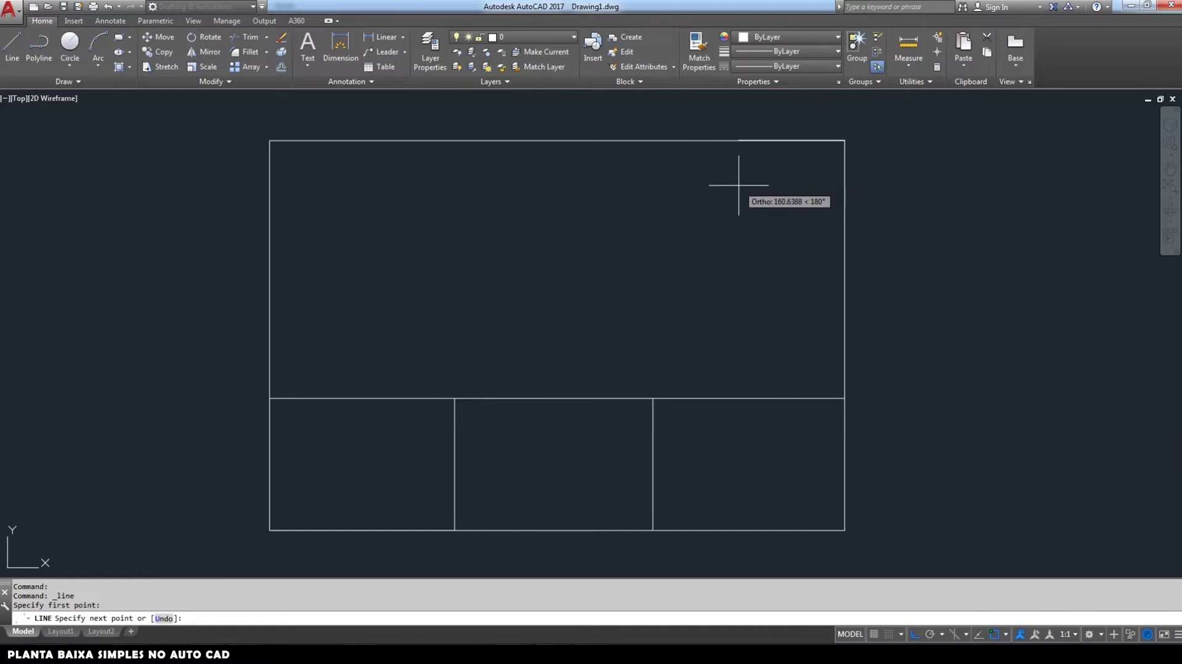
text(100)
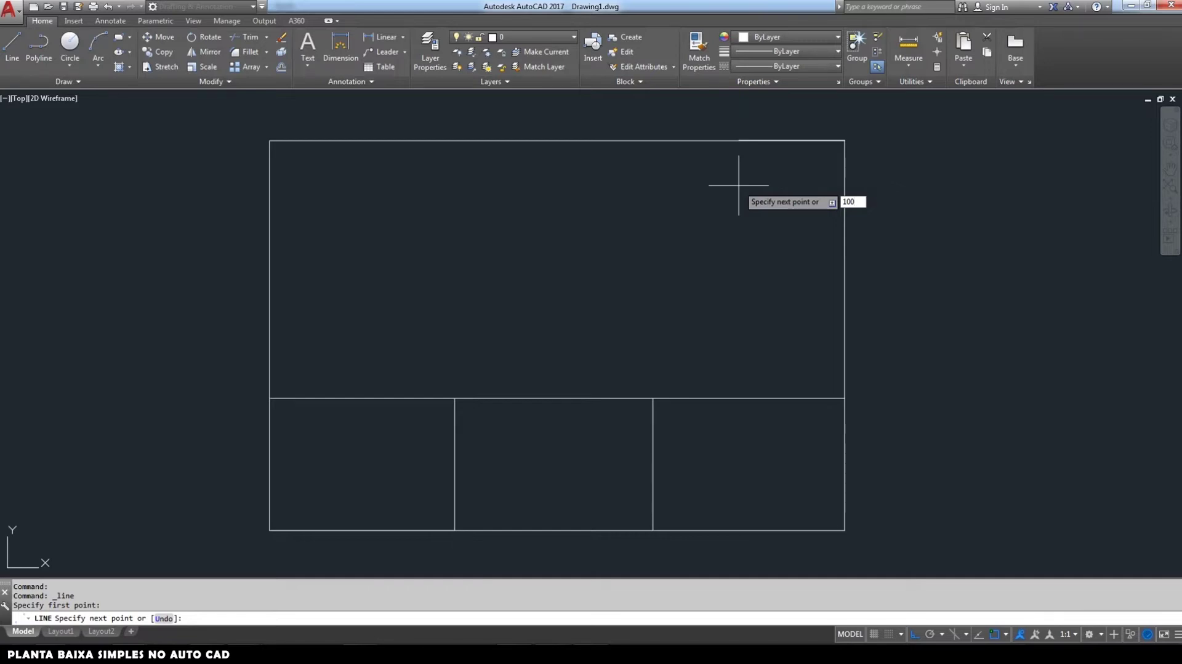
key(Return)
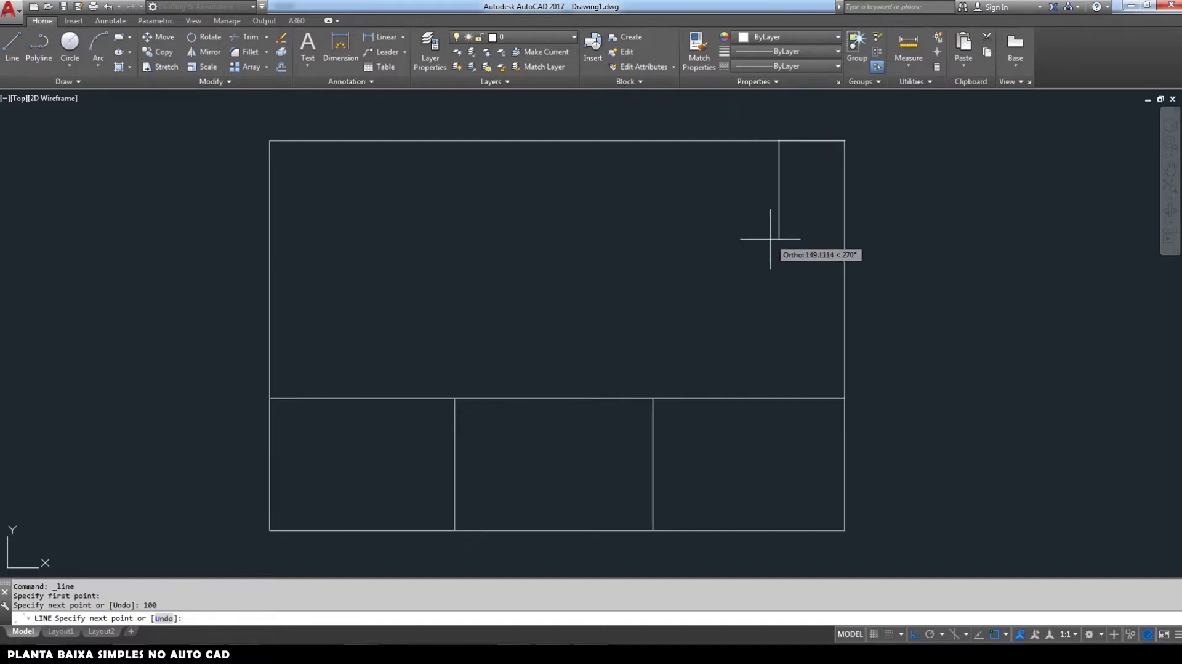
text(100)
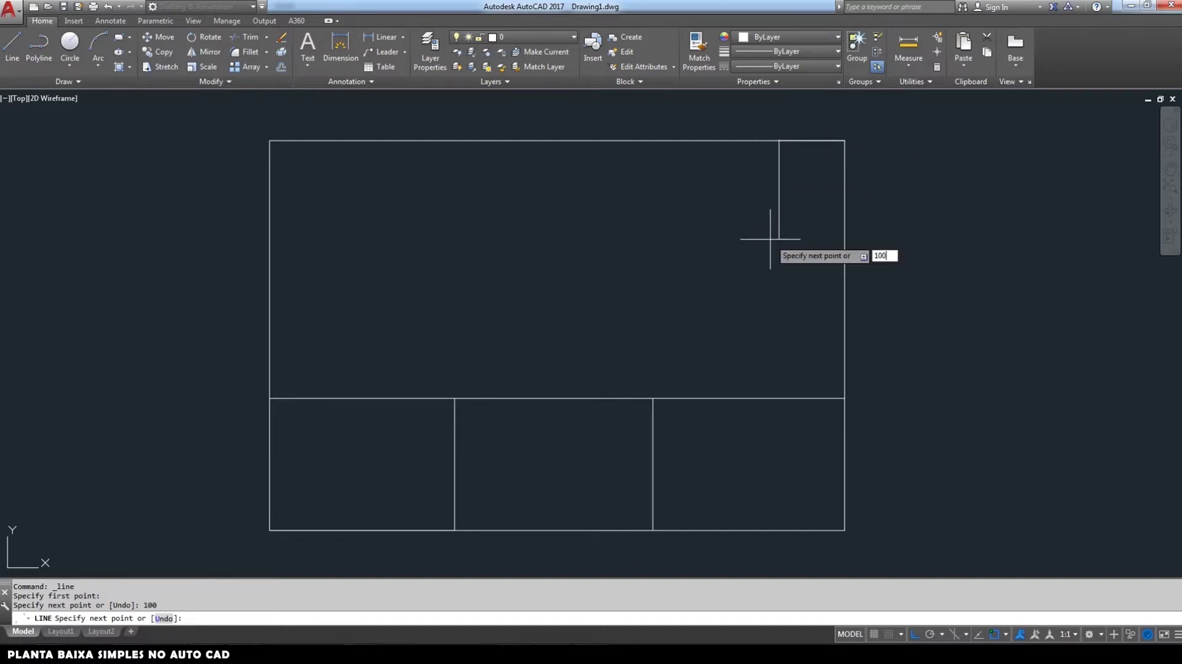
key(Return)
key(Return)
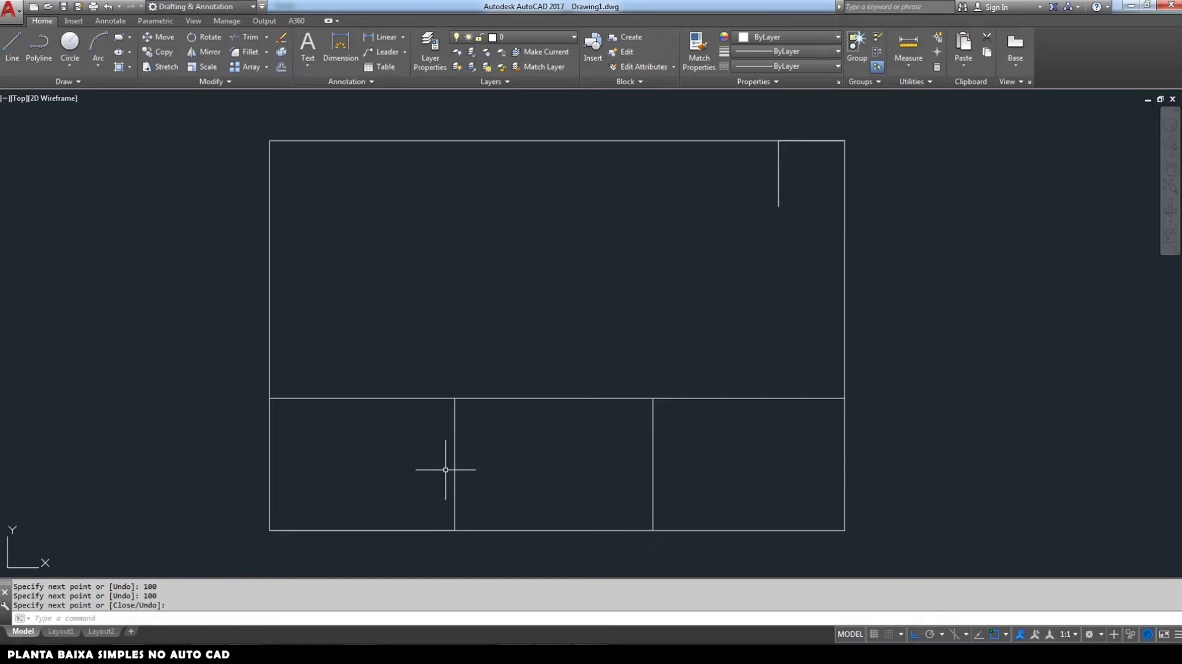
Step: Try to draw the middle room's inner wall faces with lines starting 15 right of its lower-left corner, and undo them
click(12, 47)
click(454, 530)
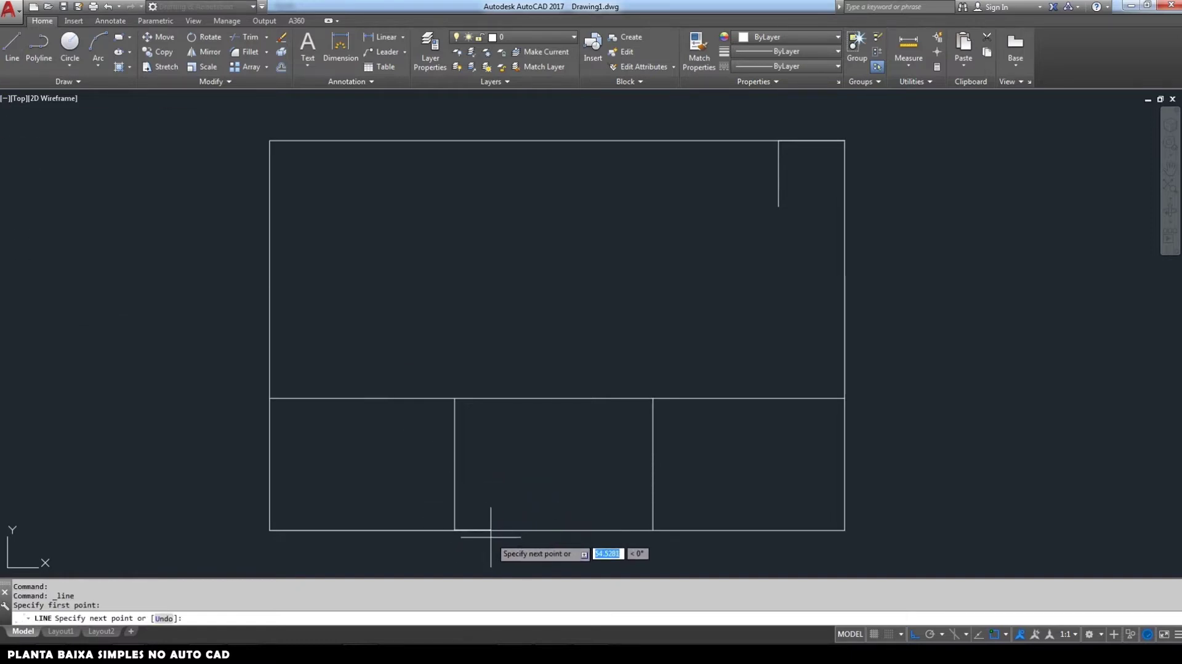
text(15)
key(Return)
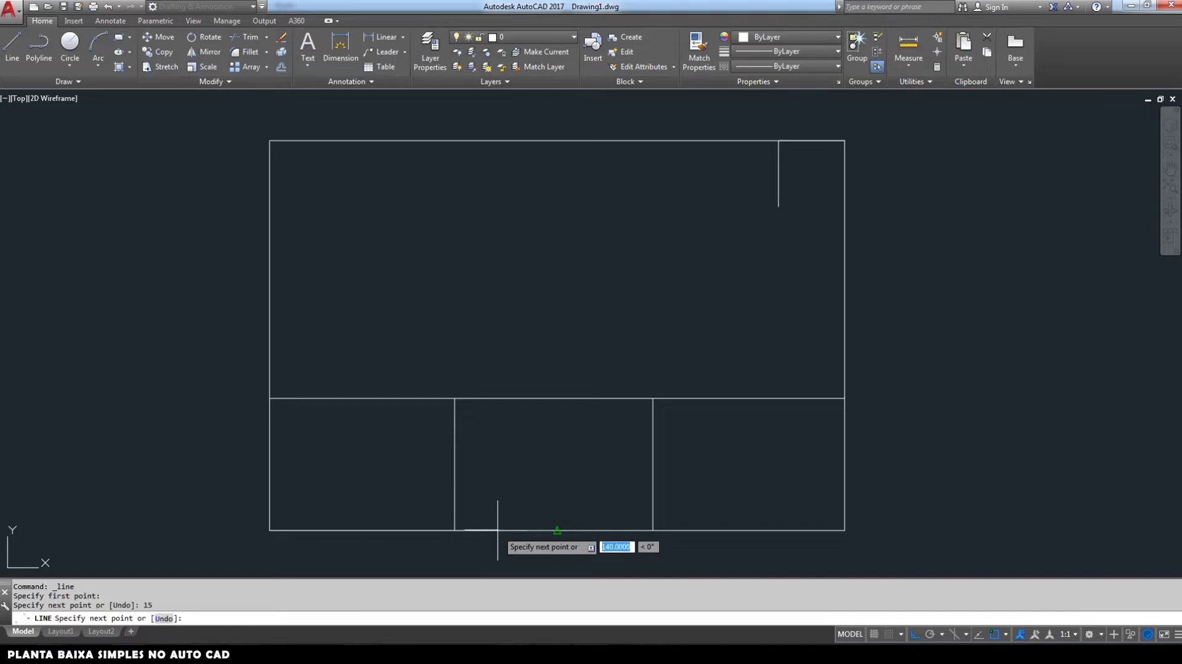
click(474, 410)
click(640, 410)
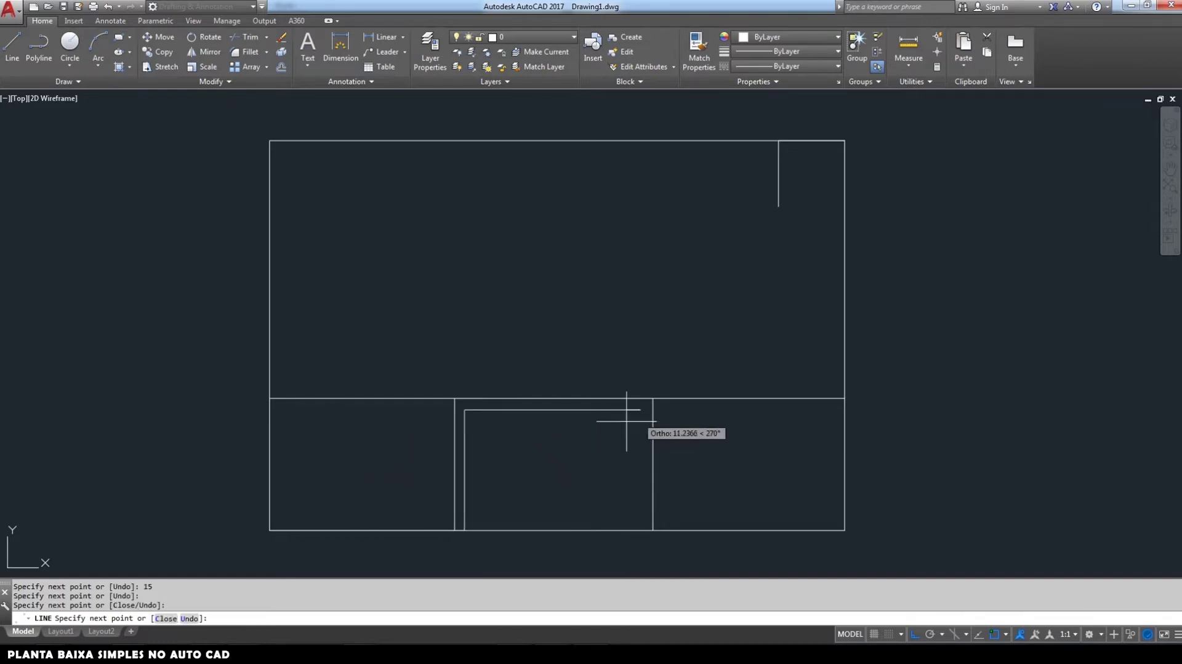
key(Escape)
key(ctrl+z)
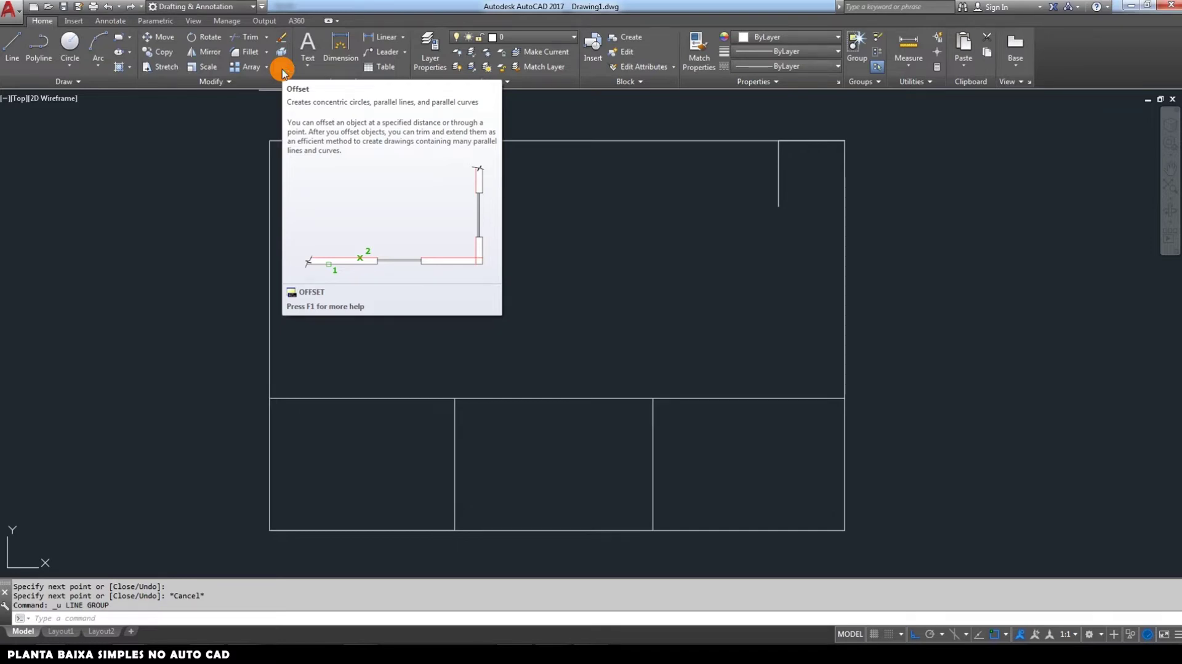
Step: Offset the wall line between the left and middle lower rooms by 7.5 to both sides
click(282, 71)
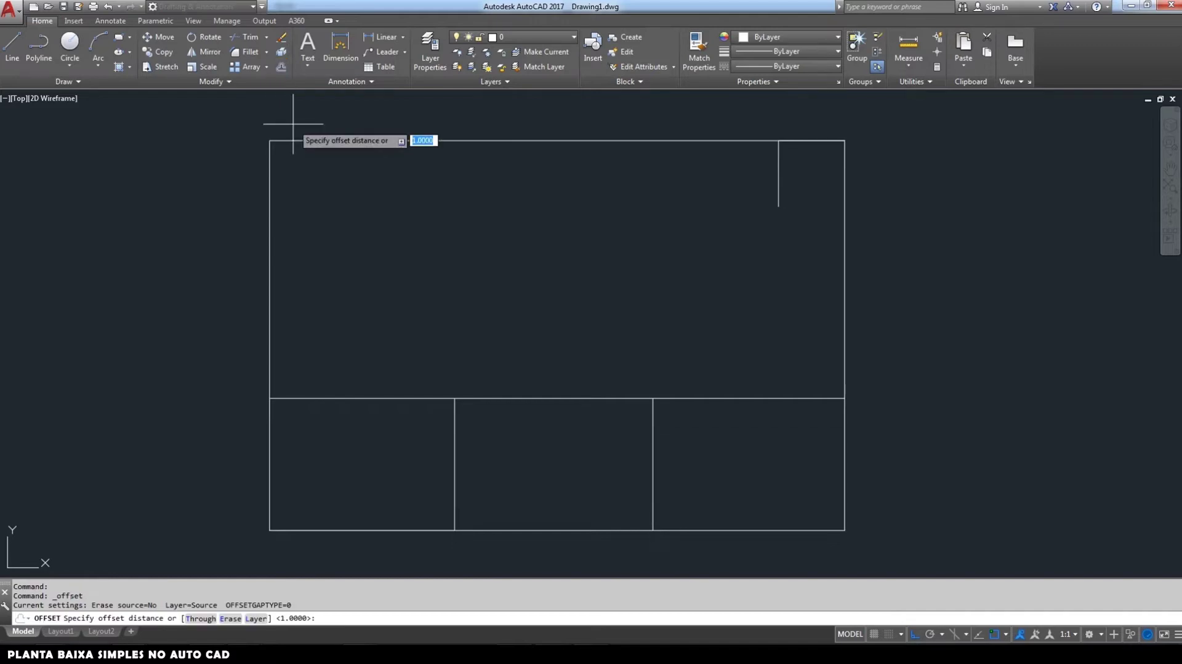
key(Return)
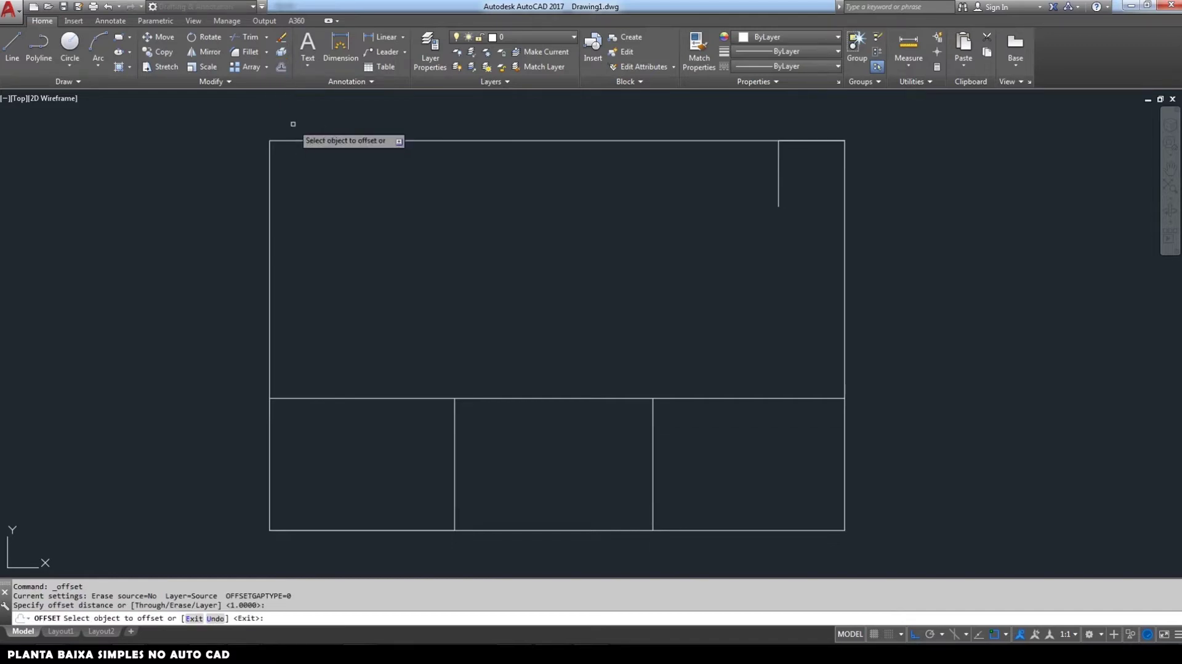
text(7)
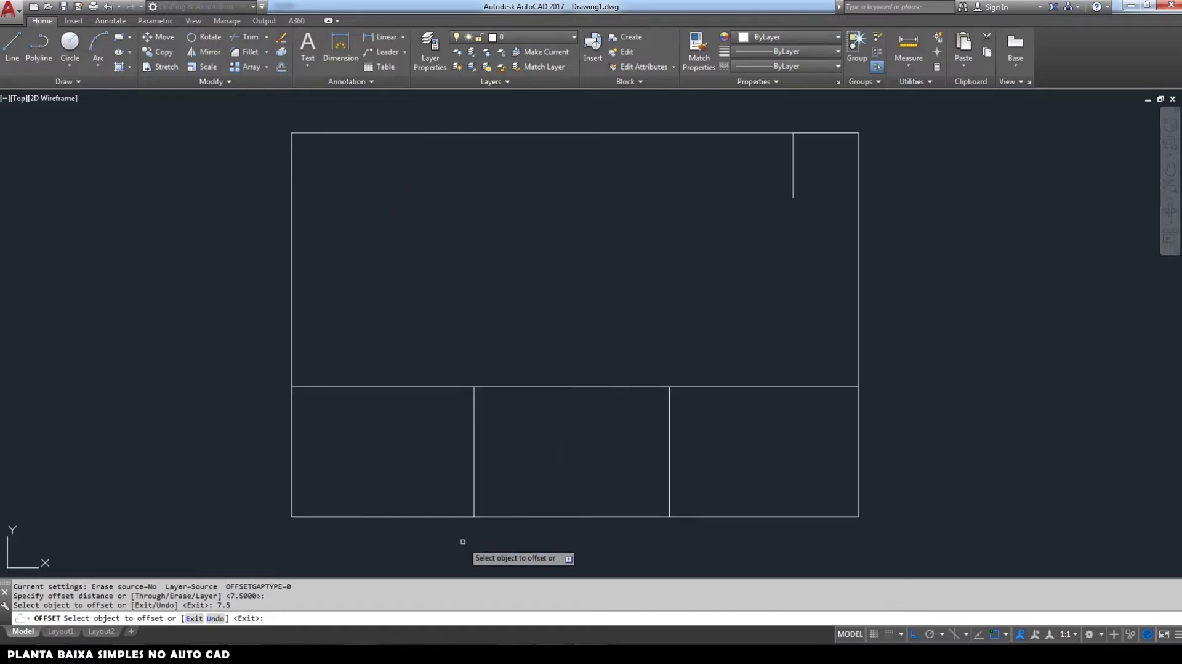
scroll(463, 541, up, 2)
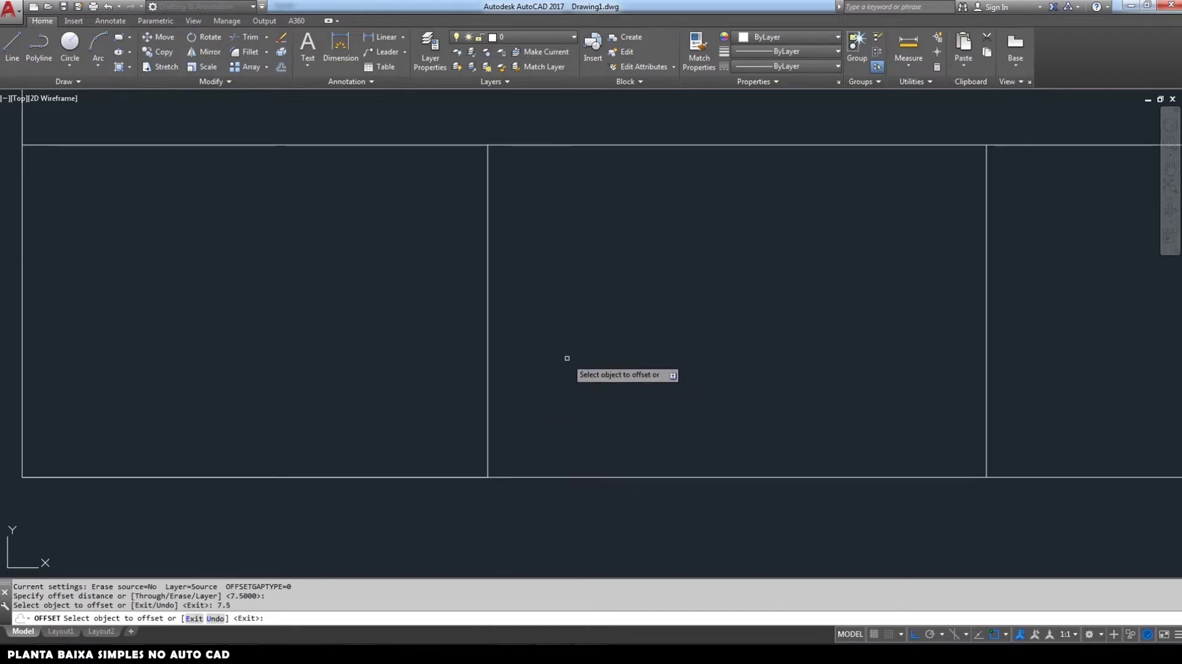
click(487, 343)
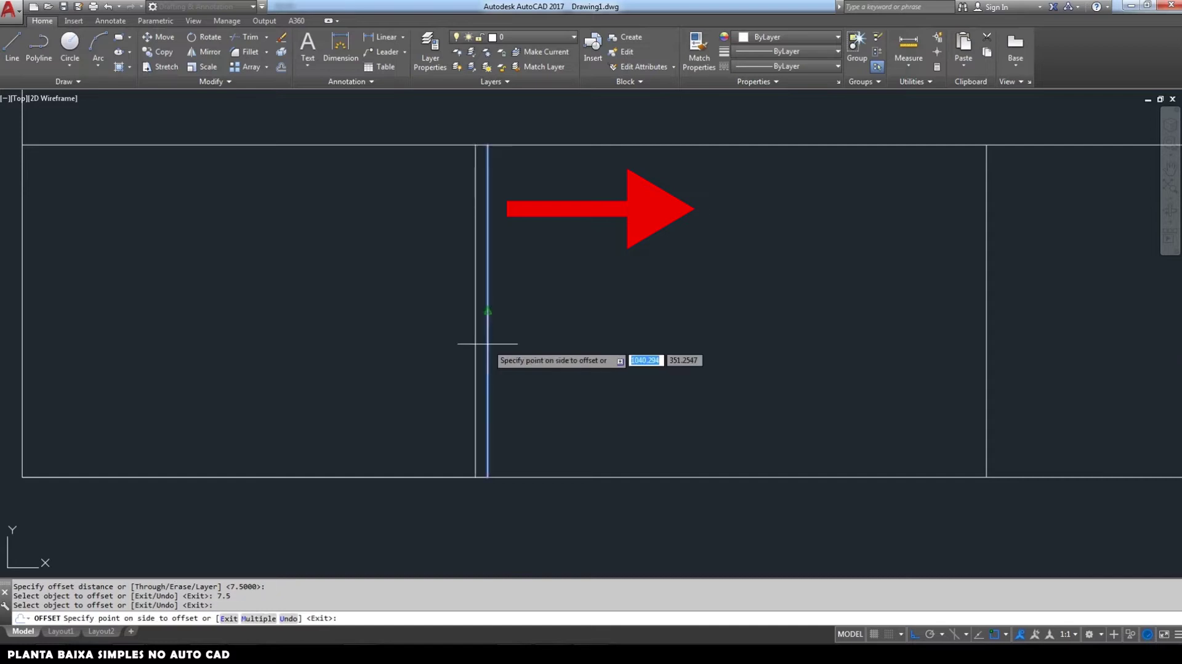
click(523, 349)
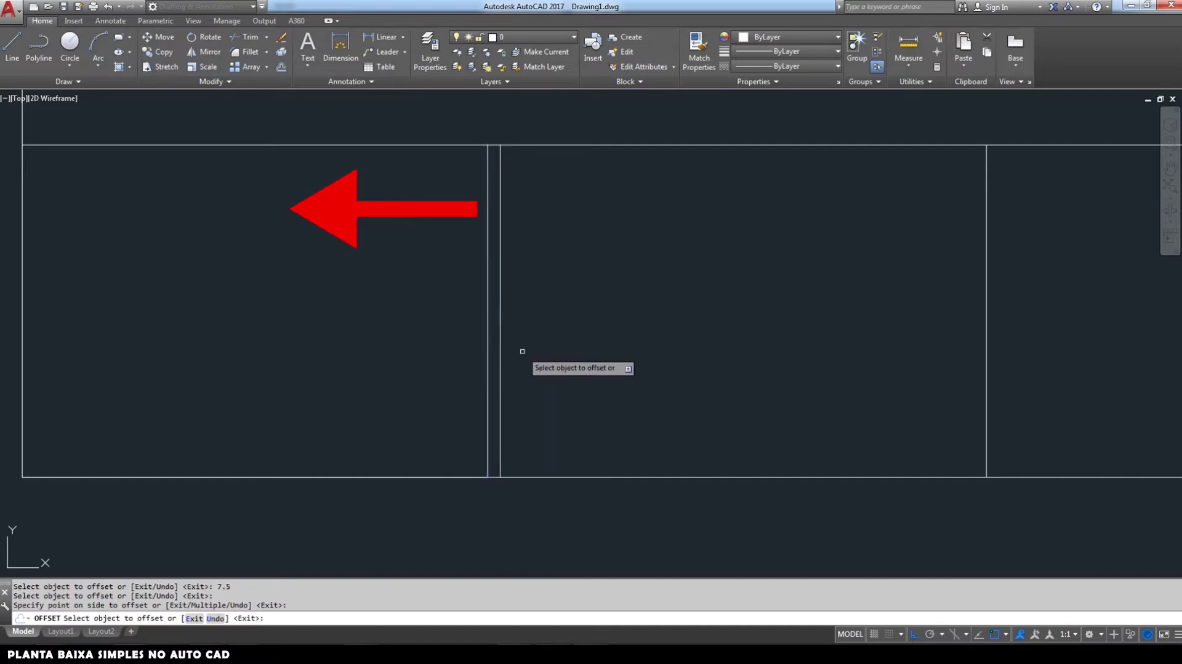
click(488, 361)
key(Escape)
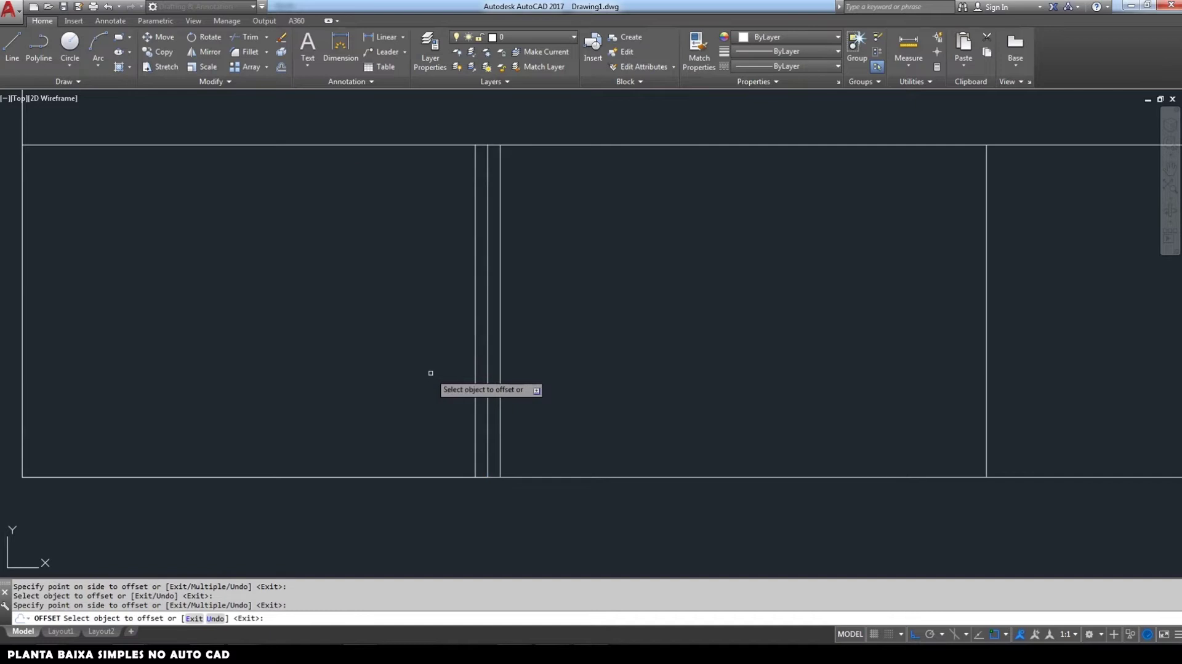
key(Escape)
Step: Delete the original centre line of the wall between the left and middle lower rooms
click(486, 382)
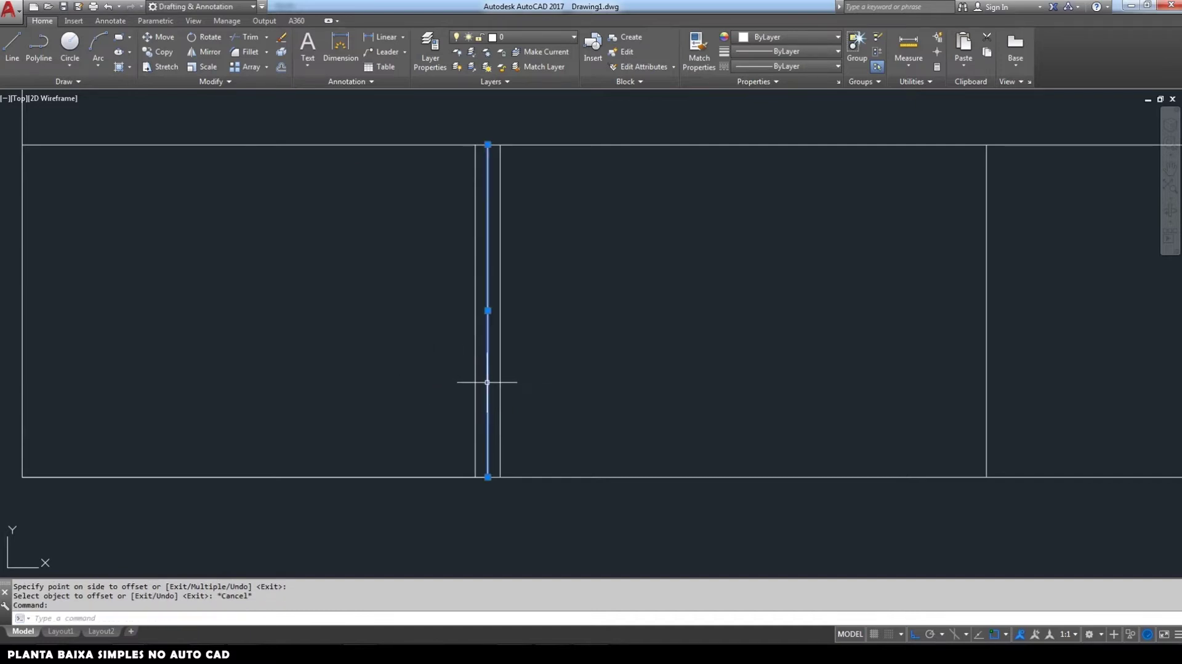
key(Delete)
scroll(509, 385, down, 4)
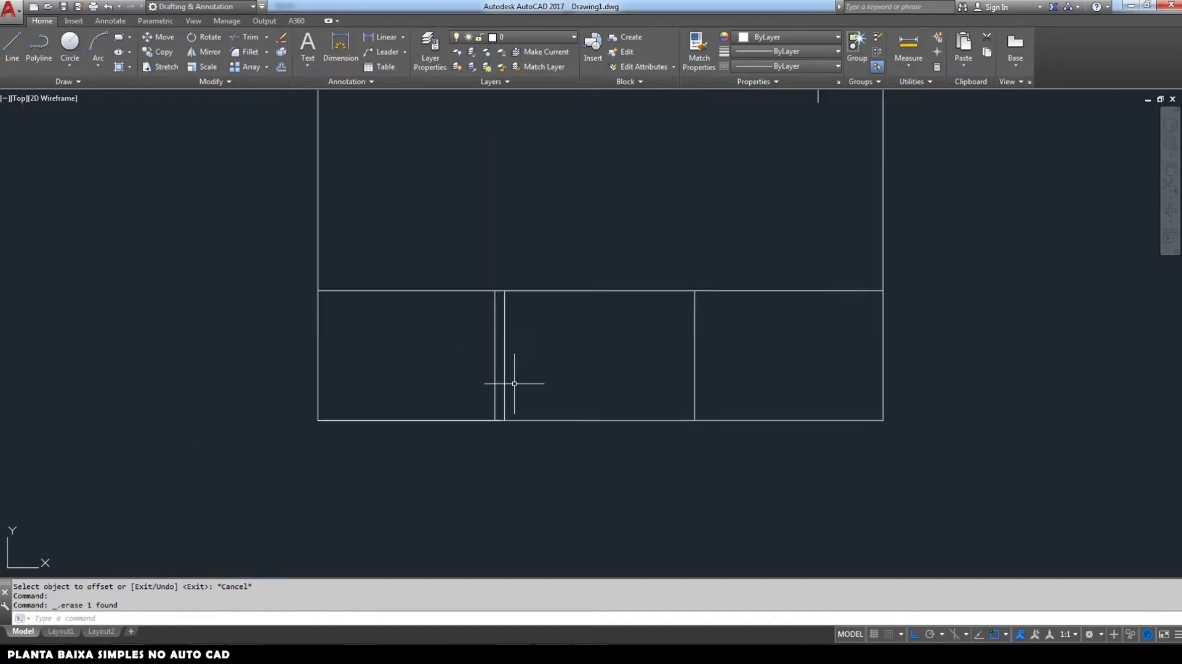
middle_drag(648, 416, 625, 488)
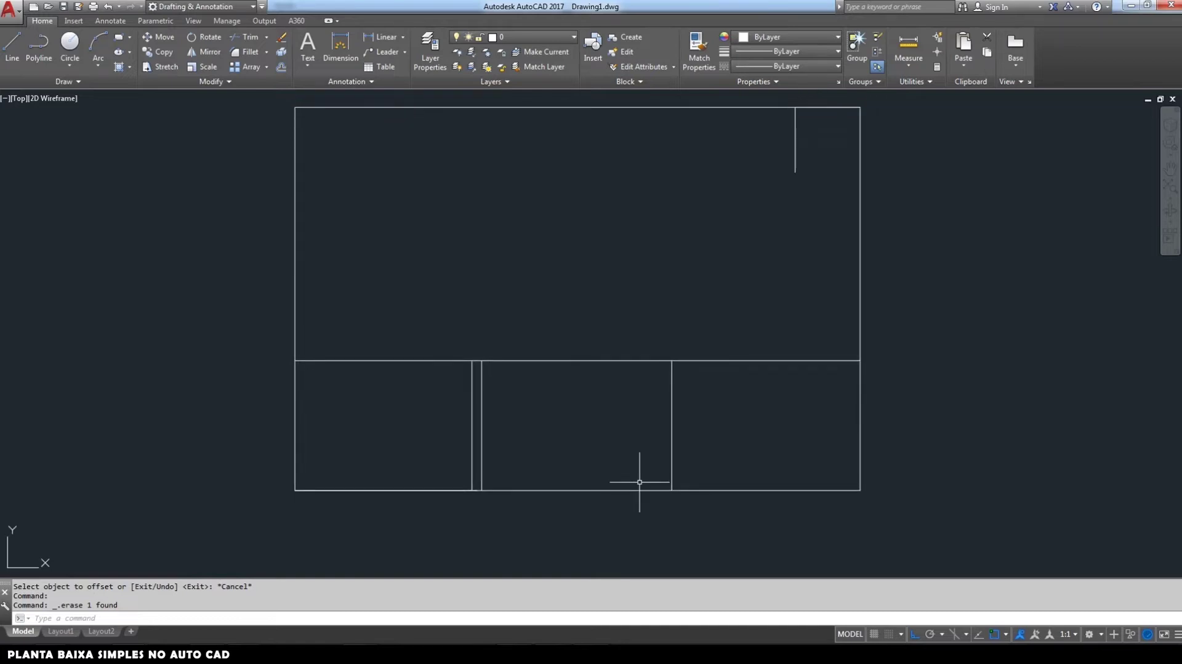
Step: Offset both line segments of the left outer wall by 7.5 to both sides
click(280, 73)
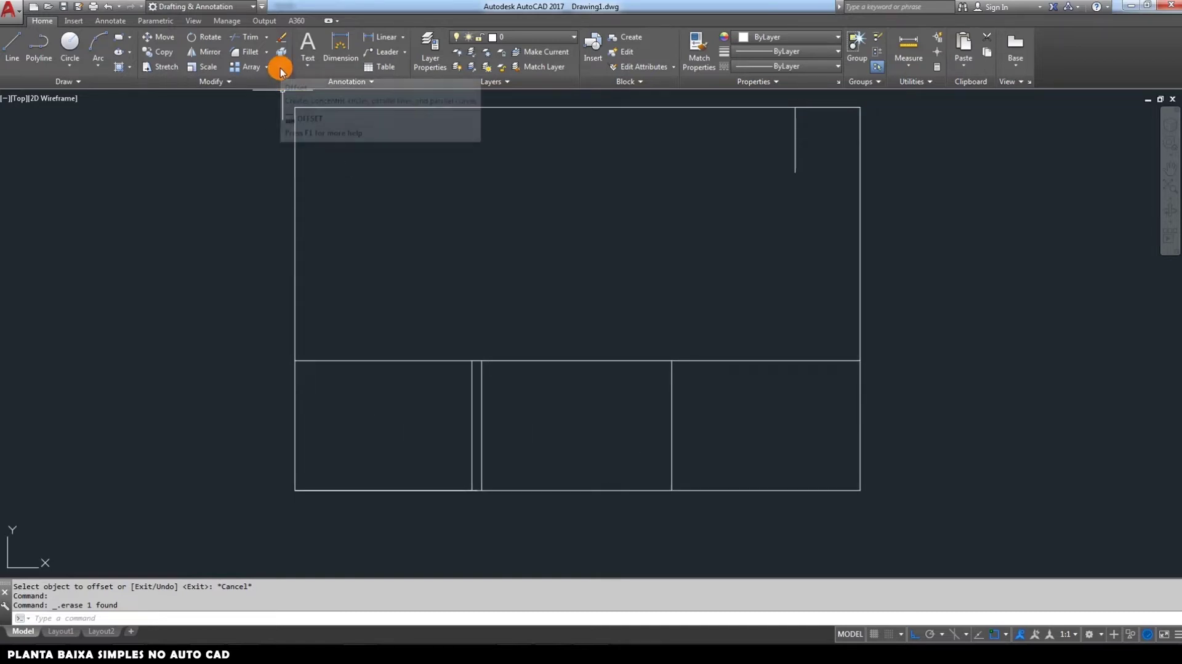
key(Return)
click(295, 422)
click(307, 435)
click(296, 433)
click(272, 435)
click(295, 337)
click(300, 333)
click(295, 333)
click(277, 336)
Step: Offset the lower outer wall lines under the left and middle rooms by 7.5 to both sides
click(363, 490)
click(391, 516)
click(372, 490)
click(378, 455)
click(492, 490)
click(506, 501)
click(510, 491)
click(520, 477)
Step: Offset the wall line between the middle and right lower rooms and the right outer wall lines by 7.5 to both sides
click(671, 454)
click(732, 451)
click(671, 451)
click(654, 451)
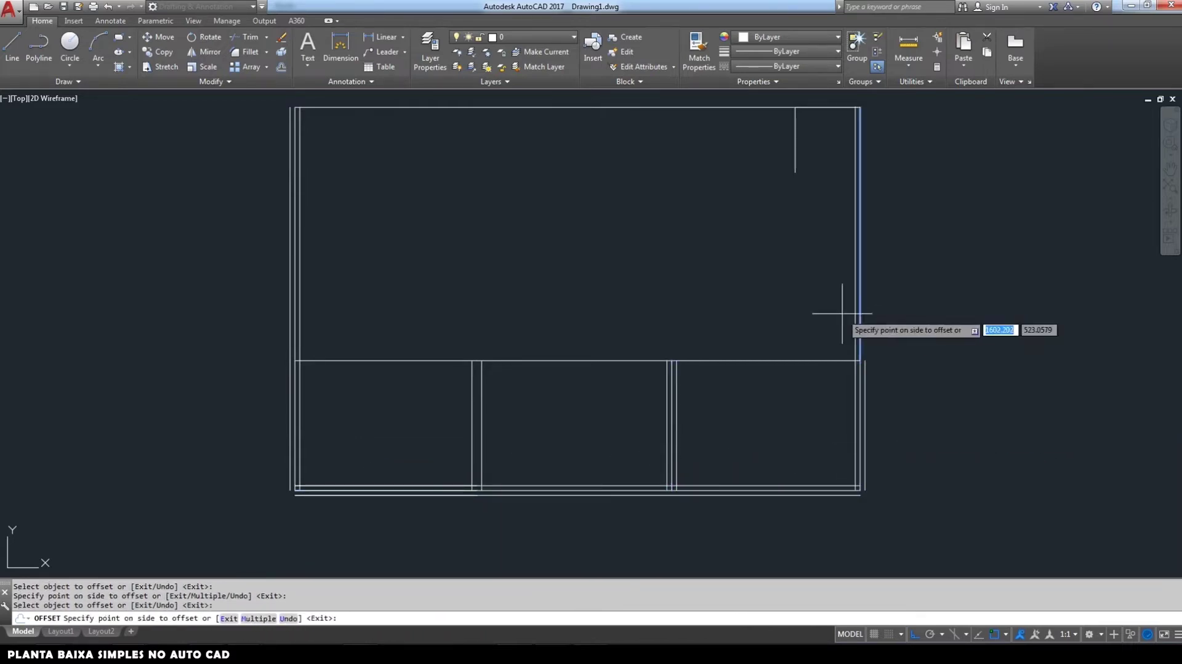
click(884, 313)
Step: Offset the upper outer wall, the short stub wall and the horizontal dividing wall lines by 7.5 to both sides
click(816, 107)
click(814, 99)
click(778, 107)
click(777, 123)
click(769, 107)
click(767, 100)
click(795, 137)
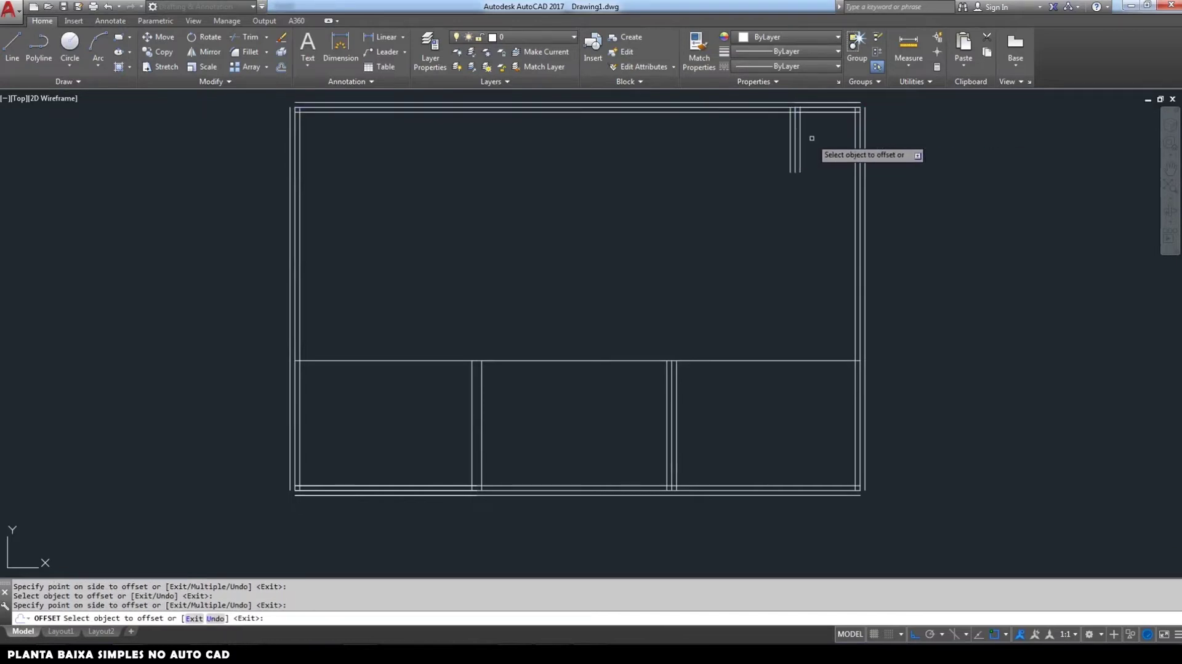
Step: Delete the remaining original centre lines between the offset wall faces throughout the plan
click(807, 162)
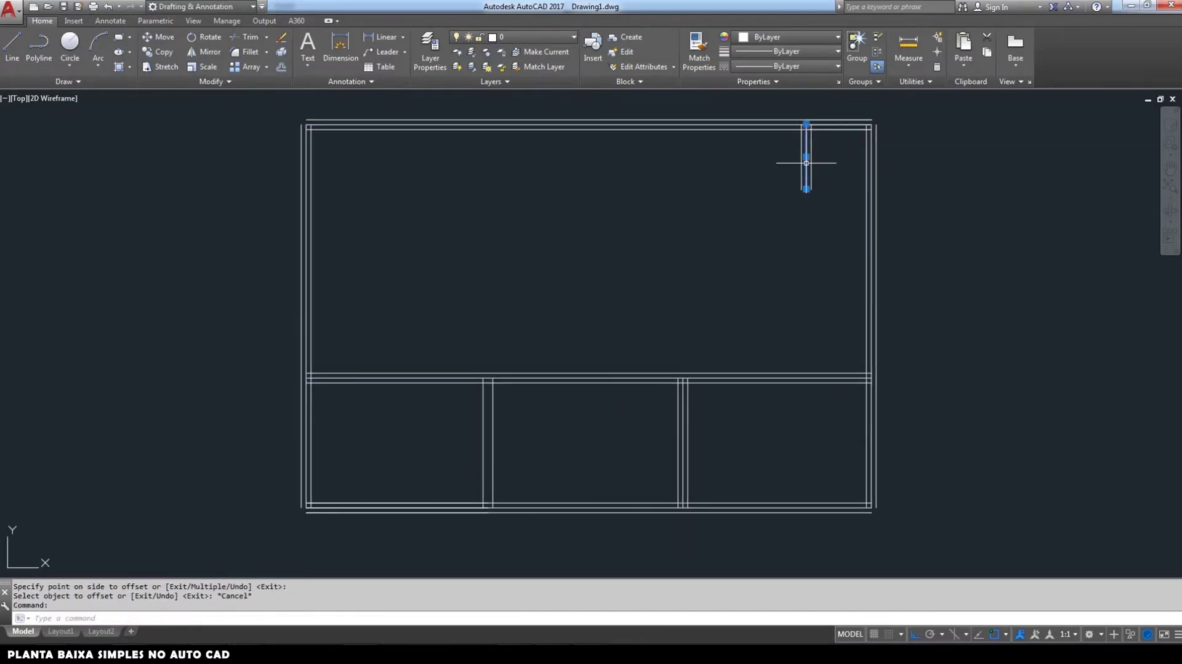
click(830, 125)
click(791, 125)
click(871, 203)
click(871, 477)
click(843, 507)
key(Delete)
middle_drag(883, 455, 867, 463)
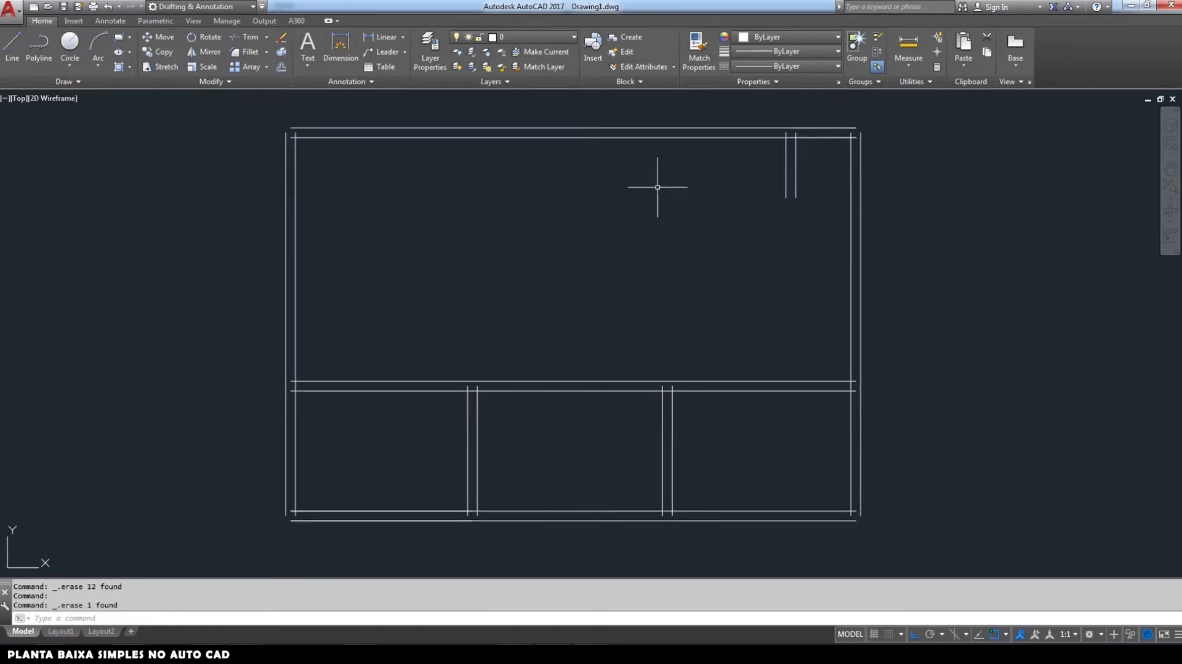
Step: Draw lines extending both outer wall faces past each other at the plan's upper-left corner
click(12, 45)
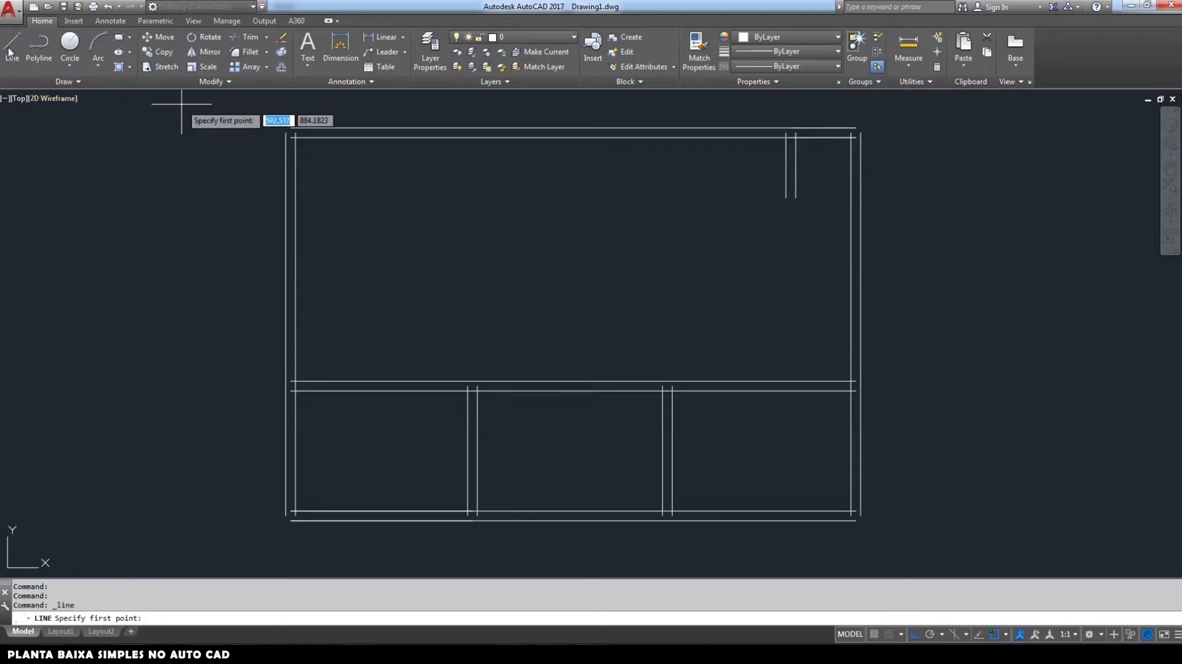
click(286, 127)
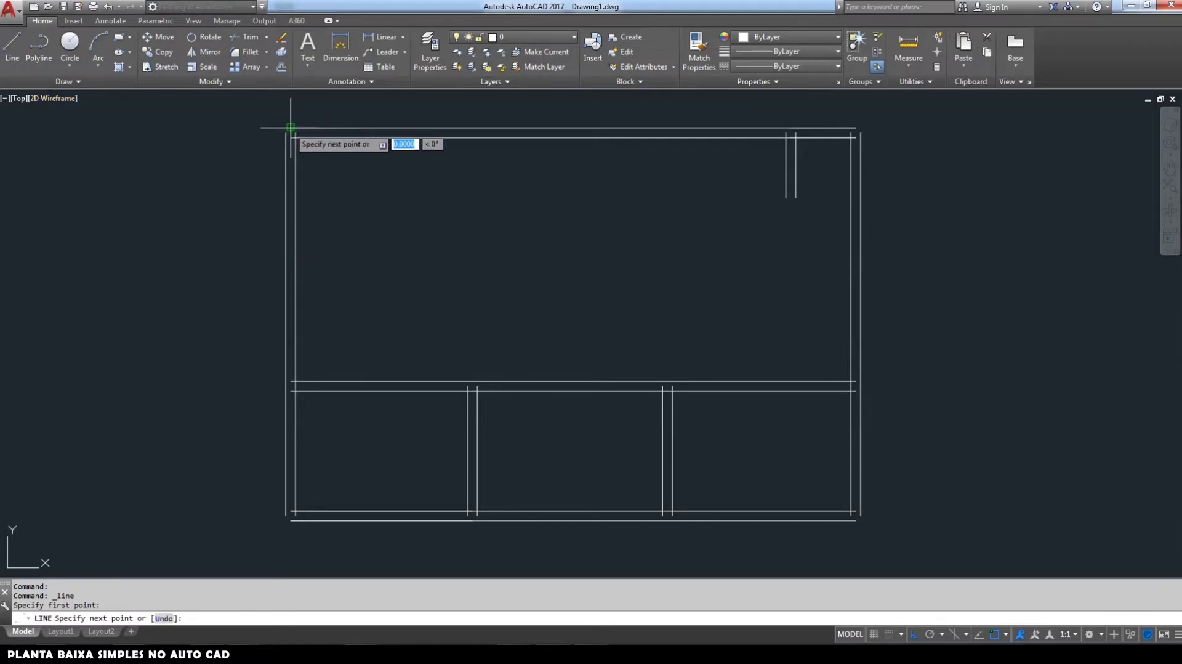
click(232, 128)
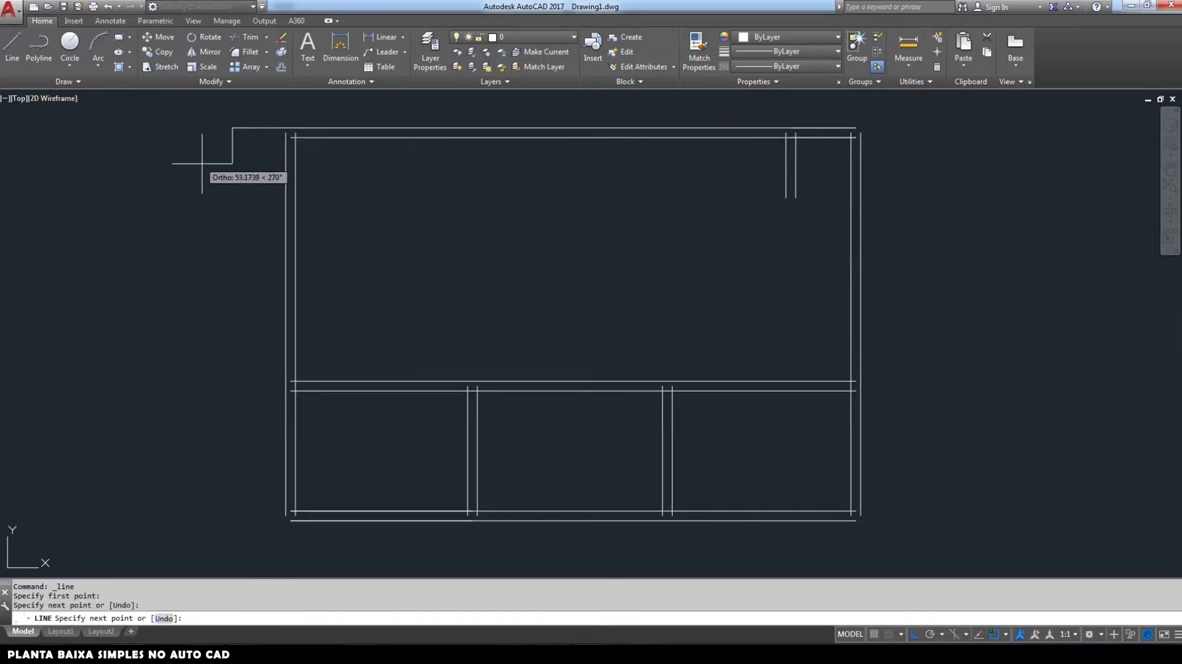
key(Return)
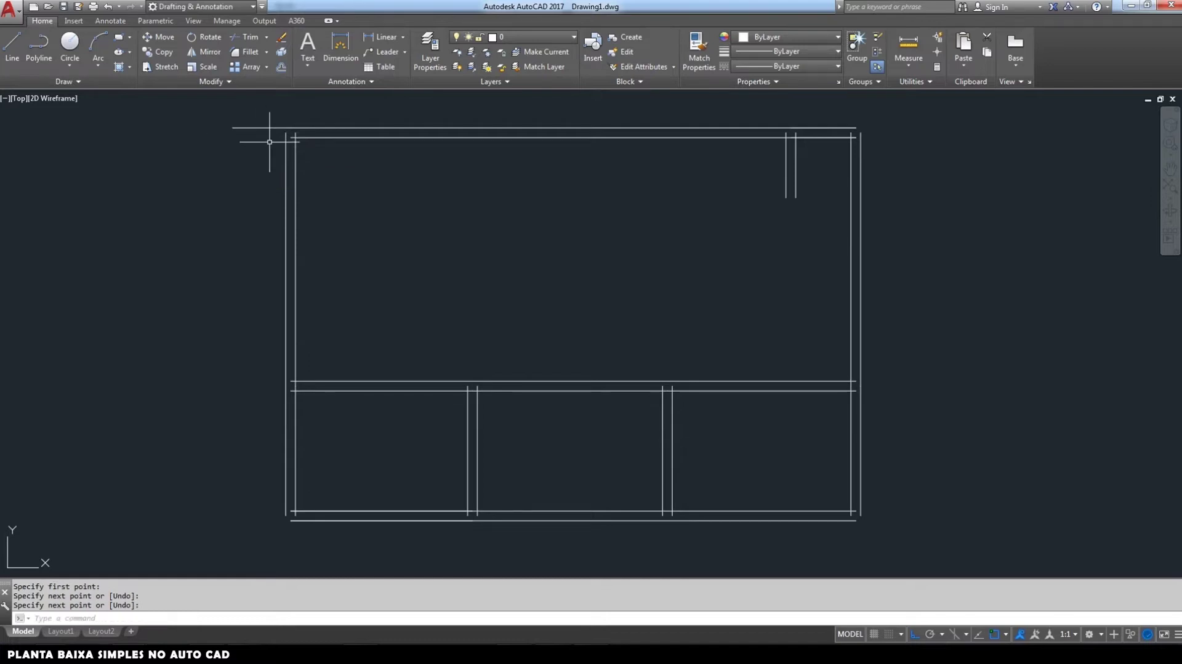
key(Return)
click(286, 127)
click(285, 116)
key(Return)
Step: Draw lines extending both outer wall faces past each other at the plan's upper-right corner
key(Return)
click(856, 127)
click(900, 128)
key(Return)
key(Return)
click(860, 127)
click(861, 113)
key(Return)
Step: Draw lines extending the outer wall faces past each other at the plan's two lower corners
click(15, 51)
click(285, 514)
click(286, 544)
key(Return)
key(Return)
click(291, 520)
click(232, 528)
click(894, 529)
key(Return)
Step: Trim the overhanging outer wall lines at the two upper corners, using all wall lines as cutting edges
middle_drag(970, 467, 967, 464)
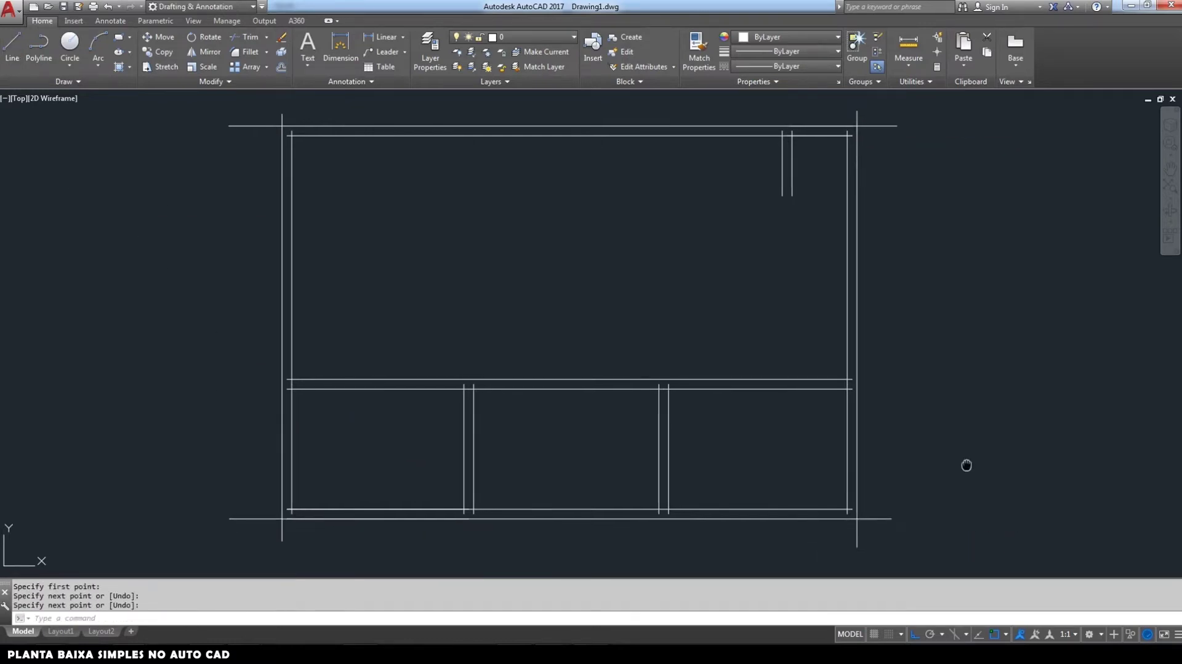
middle_drag(977, 416, 985, 418)
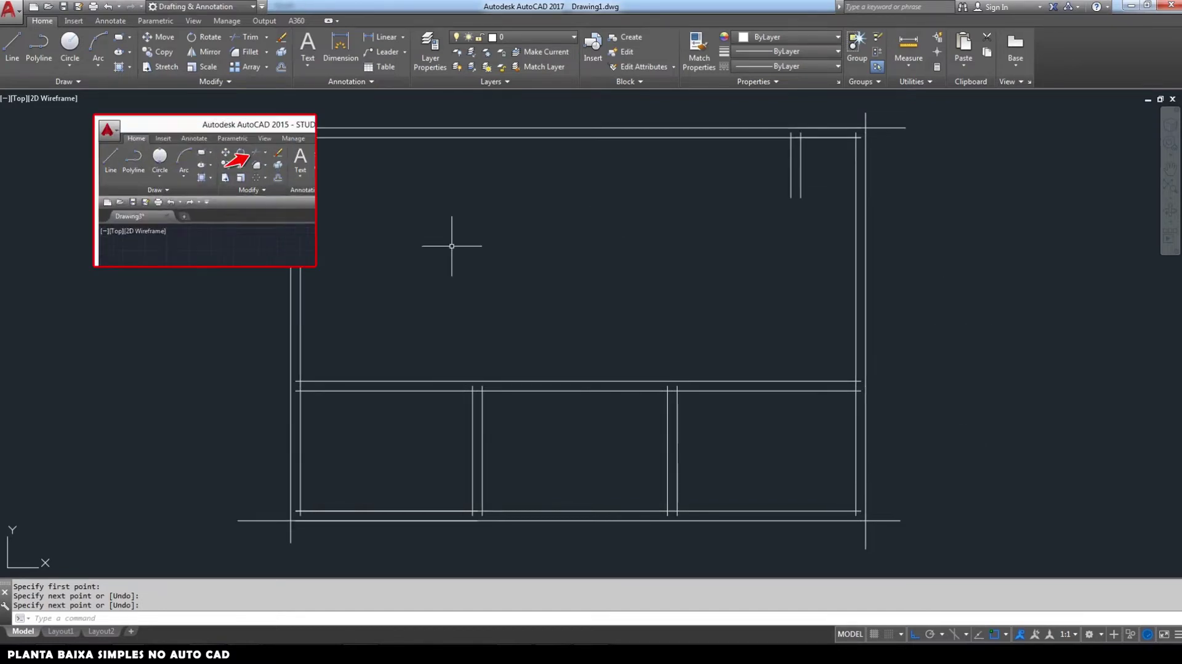
click(252, 38)
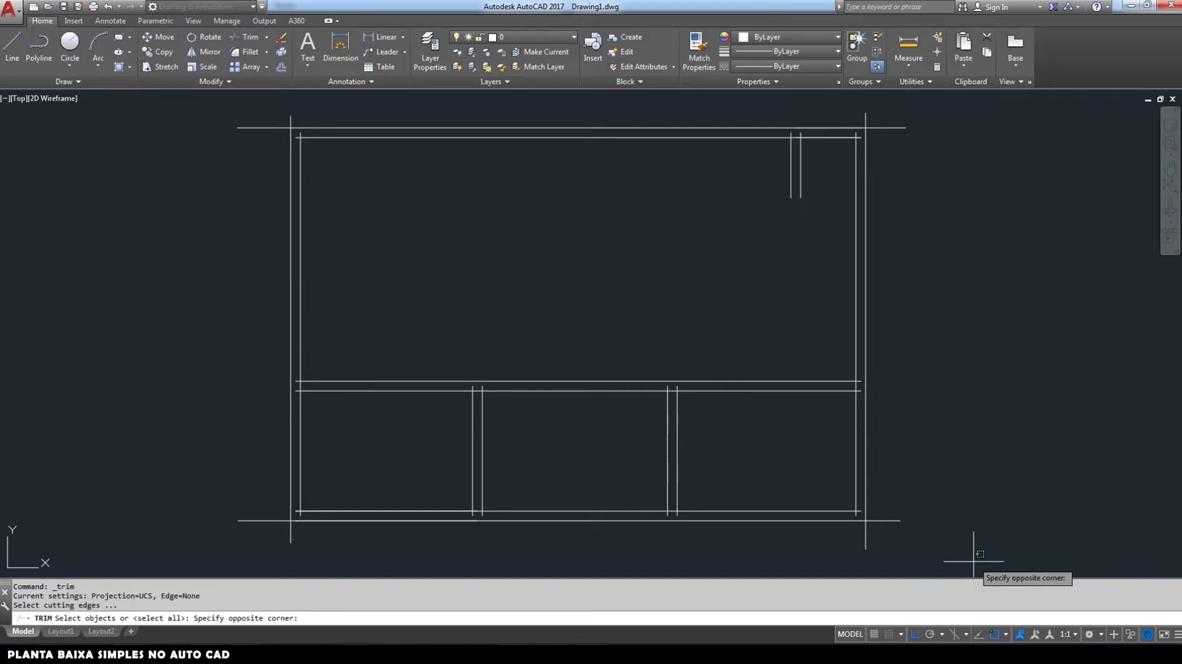
click(185, 99)
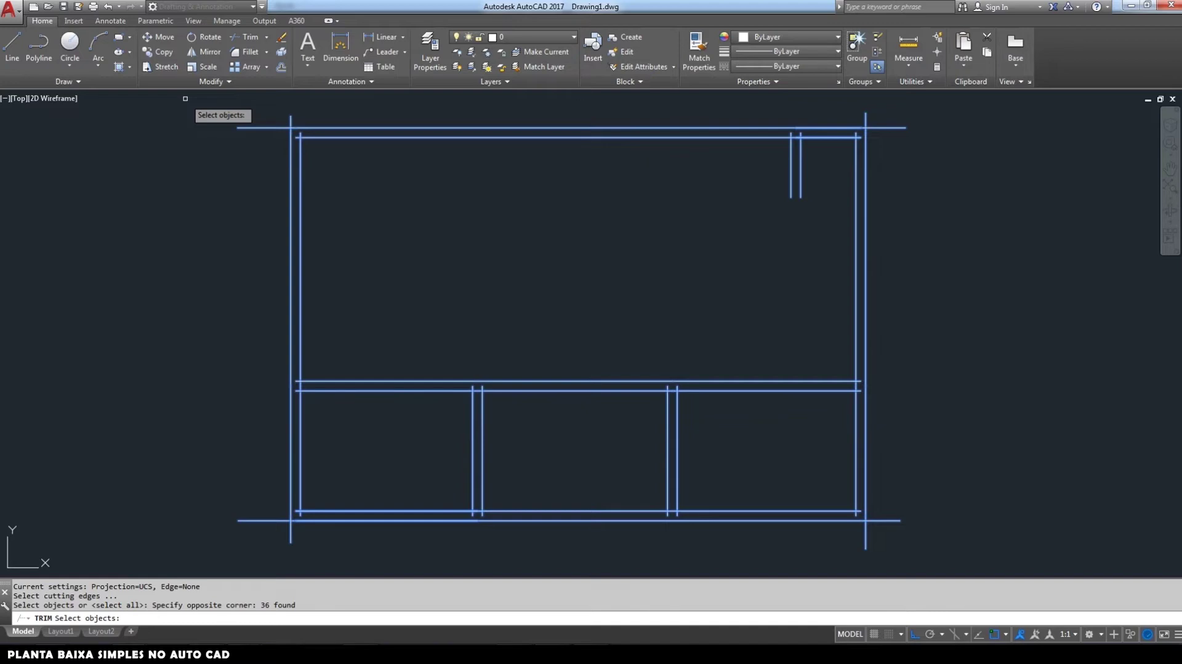
key(Return)
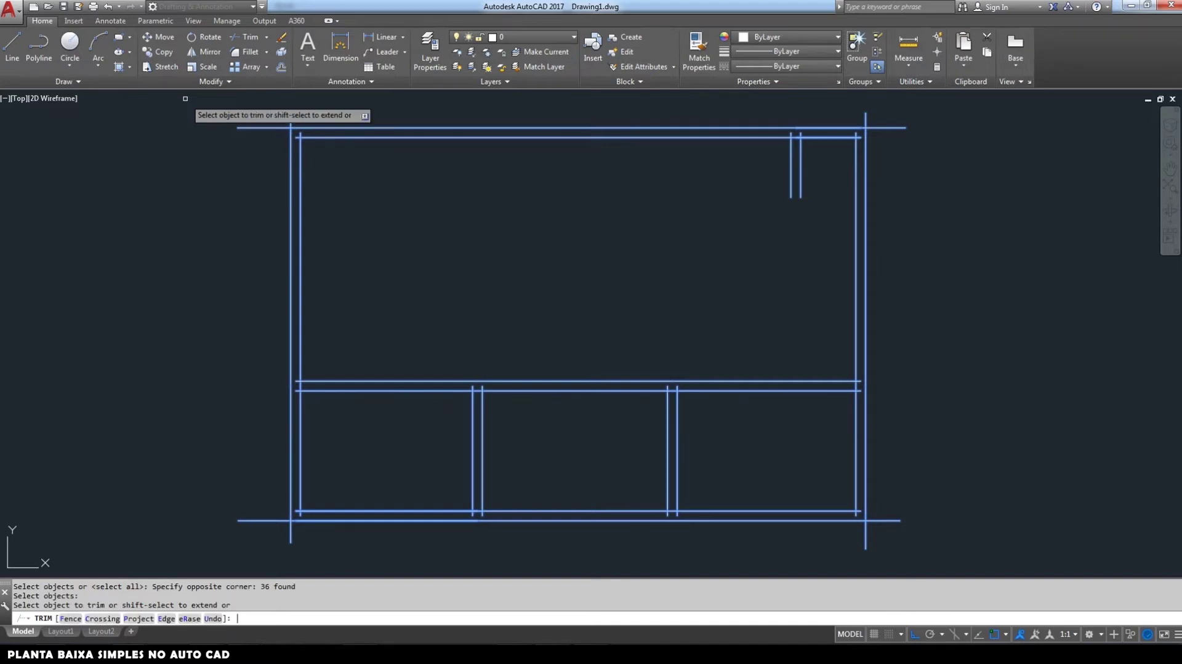
click(880, 127)
click(865, 120)
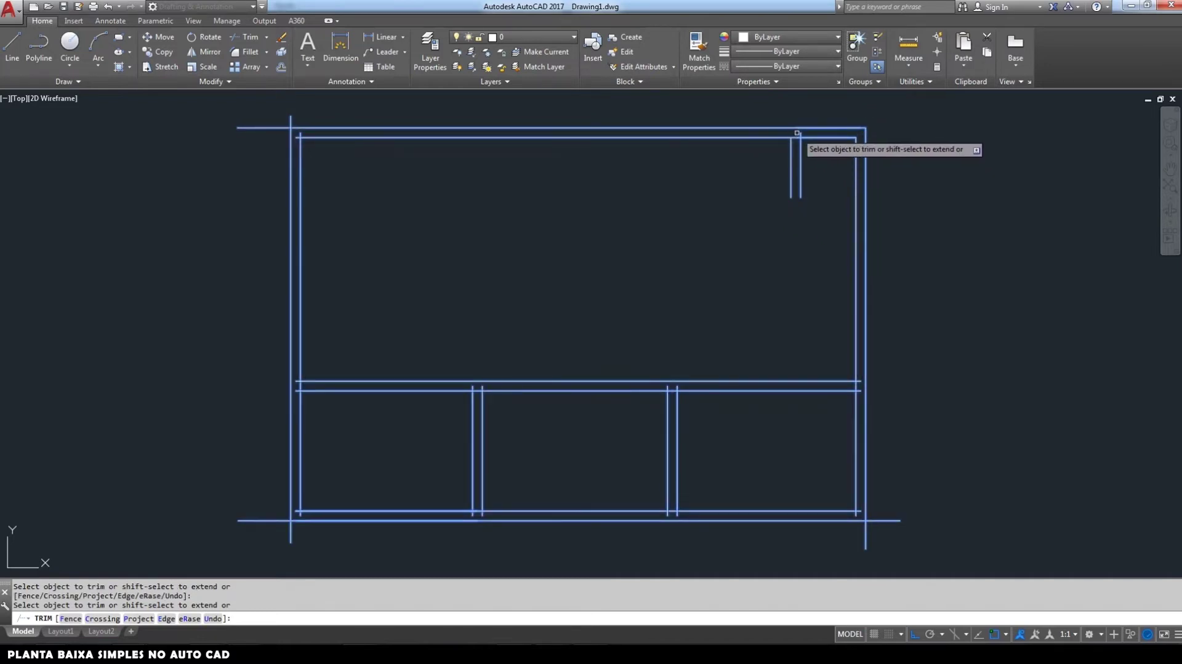
click(290, 120)
click(265, 127)
Step: Trim the crossing and overhanging wall lines at the remaining corners and at the junctions around the three lower rooms
click(300, 384)
scroll(271, 540, up, 6)
click(351, 508)
click(1093, 436)
scroll(1102, 425, down, 4)
middle_drag(1040, 326, 324, 376)
click(710, 288)
click(386, 294)
click(695, 293)
click(708, 484)
click(675, 495)
click(1002, 516)
click(1018, 501)
click(987, 490)
click(988, 286)
click(725, 471)
Step: Draw a short line closing the open lower end of the stub wall in the large upper room
scroll(725, 472, down, 5)
scroll(815, 283, up, 5)
scroll(833, 308, down, 2)
click(12, 47)
click(785, 227)
click(775, 228)
key(Escape)
mouse_move(879, 403)
middle_down()
mouse_move(926, 398)
mouse_move(910, 401)
middle_up()
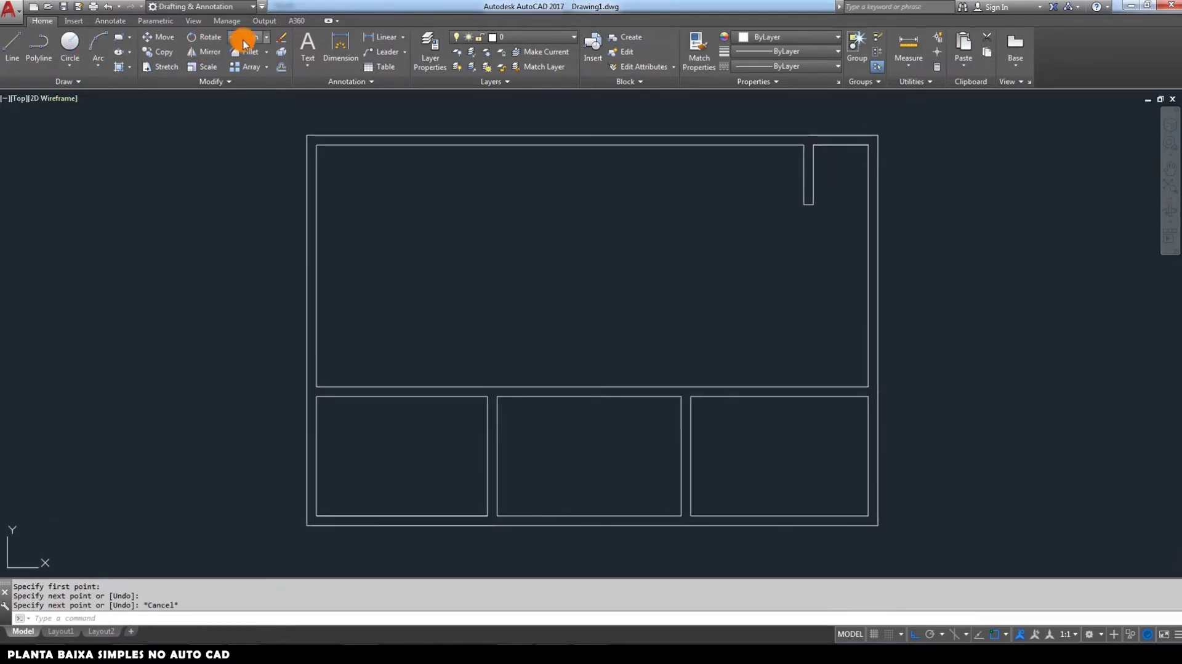
Step: Outline a door opening in the wall above the left lower room, 80 wide from its upper-left corner and 15 deep
click(12, 48)
click(317, 396)
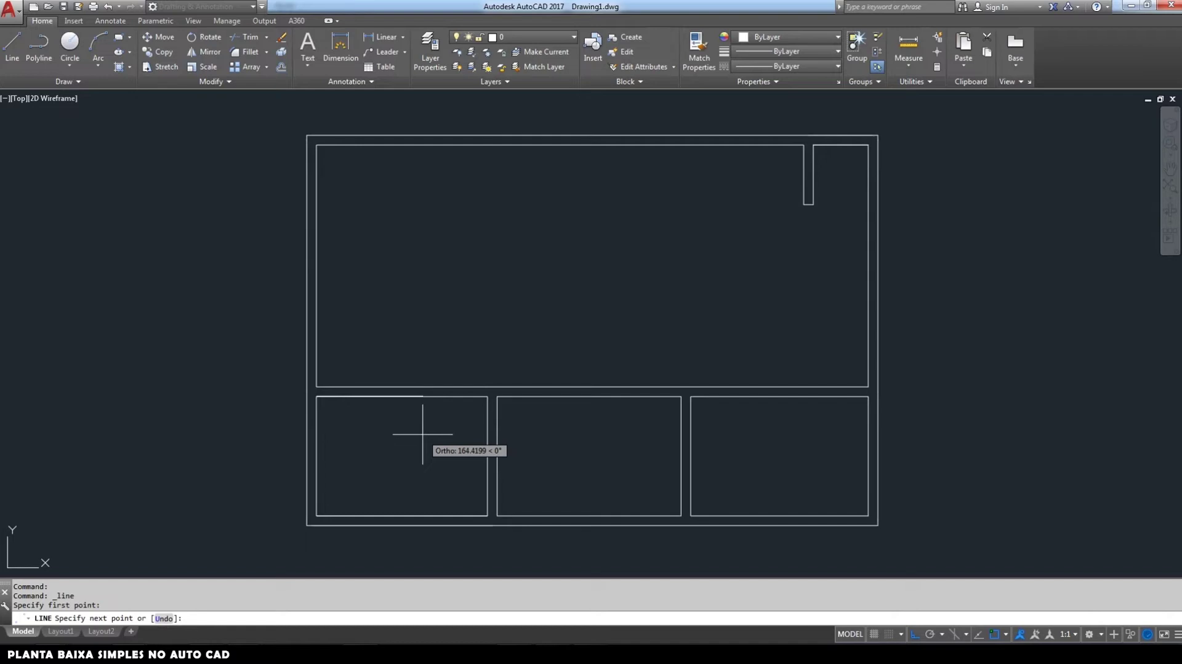
text(80)
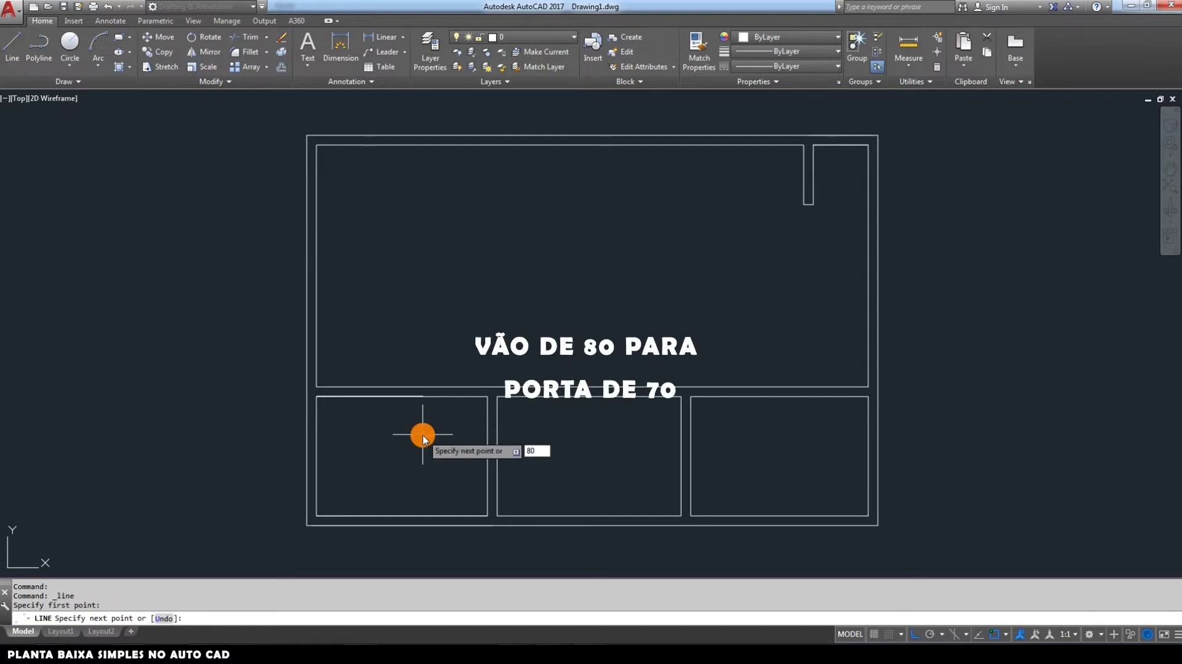
key(Return)
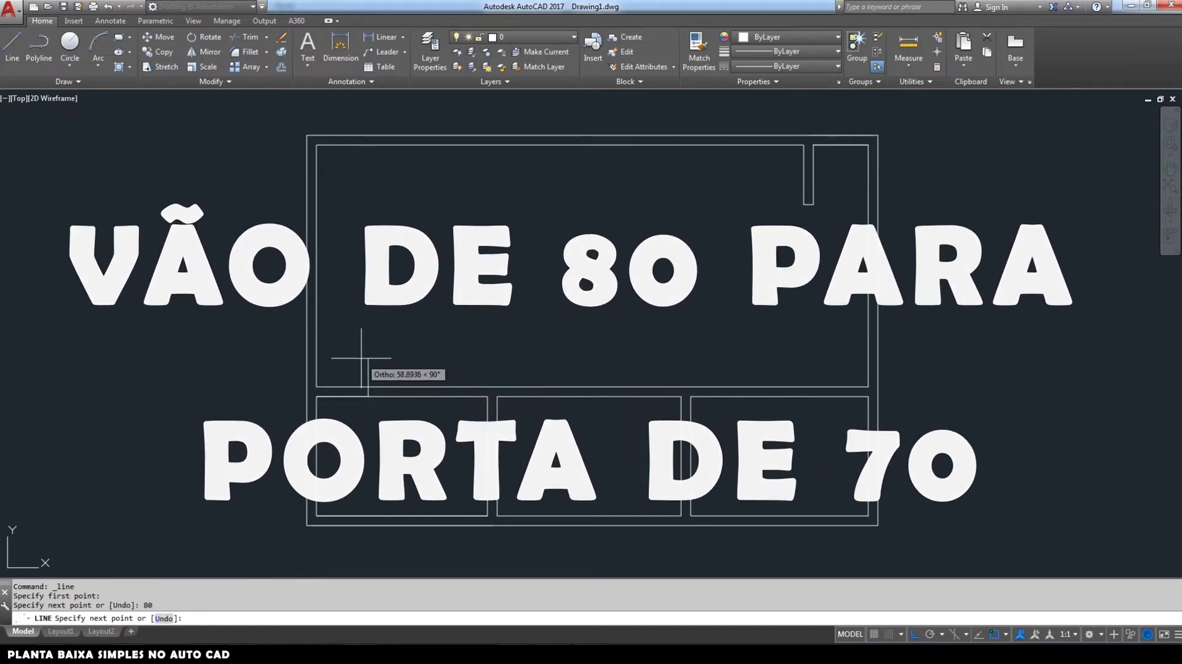
text(15)
key(Return)
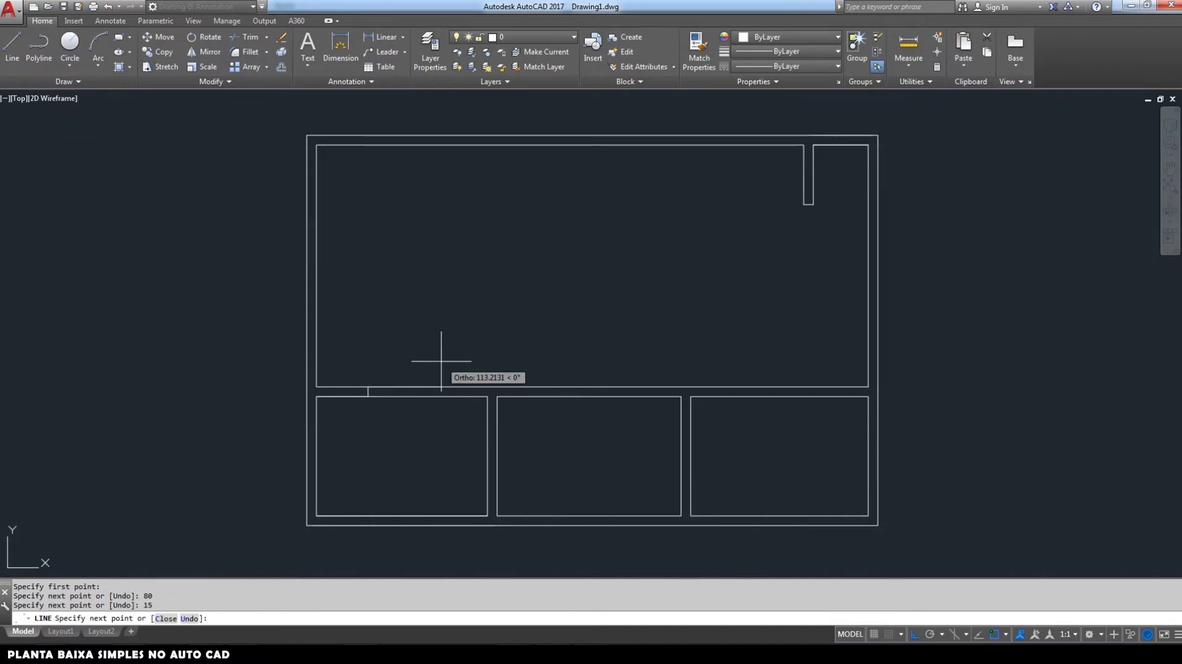
key(Return)
key(Return)
click(317, 387)
key(Return)
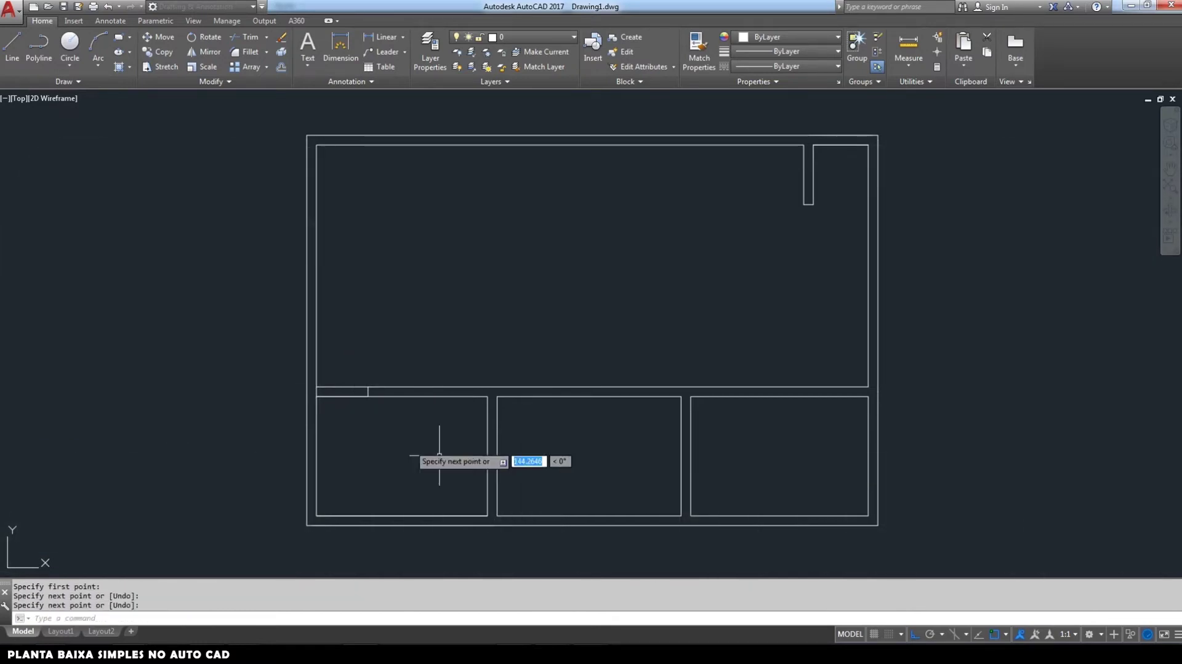
Step: Outline 80-wide door openings at the lower ends of the two walls dividing the lower rooms
key(Return)
click(487, 516)
click(497, 515)
key(Return)
key(Return)
click(497, 464)
click(488, 464)
key(Return)
key(Return)
click(681, 463)
click(690, 464)
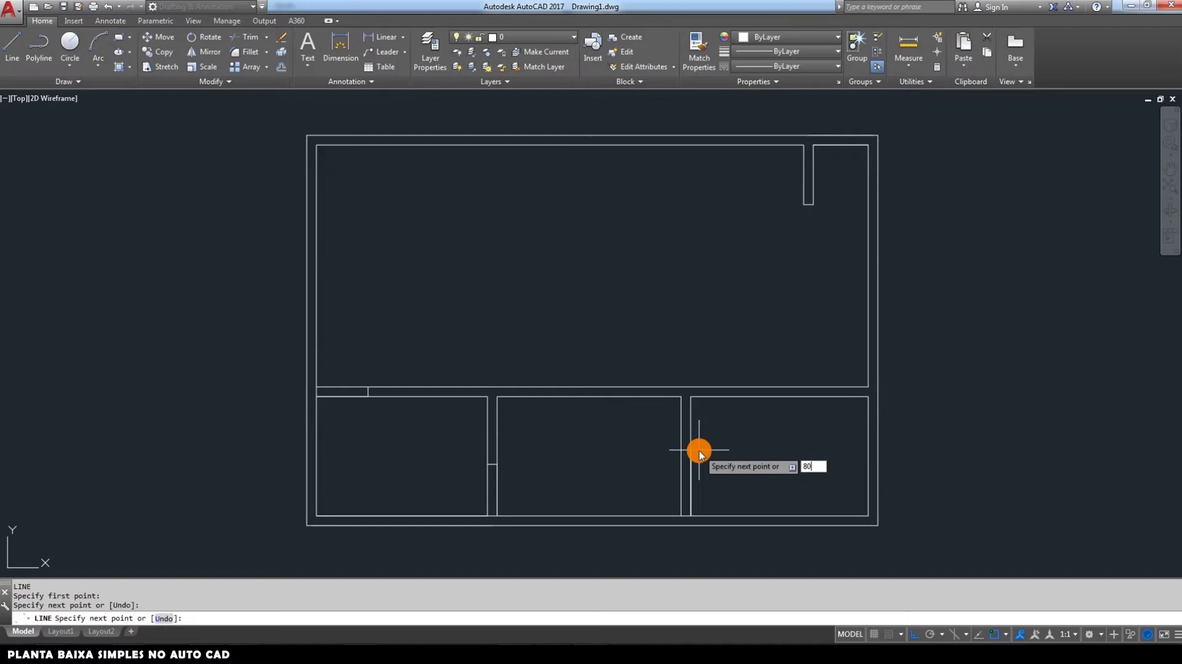
key(Return)
Step: Outline an 80-wide, 15-deep door opening in the right outer wall of the large upper room
key(Return)
click(837, 284)
text(80)
key(Return)
key(Return)
key(Return)
click(870, 265)
text(15)
key(Return)
key(Return)
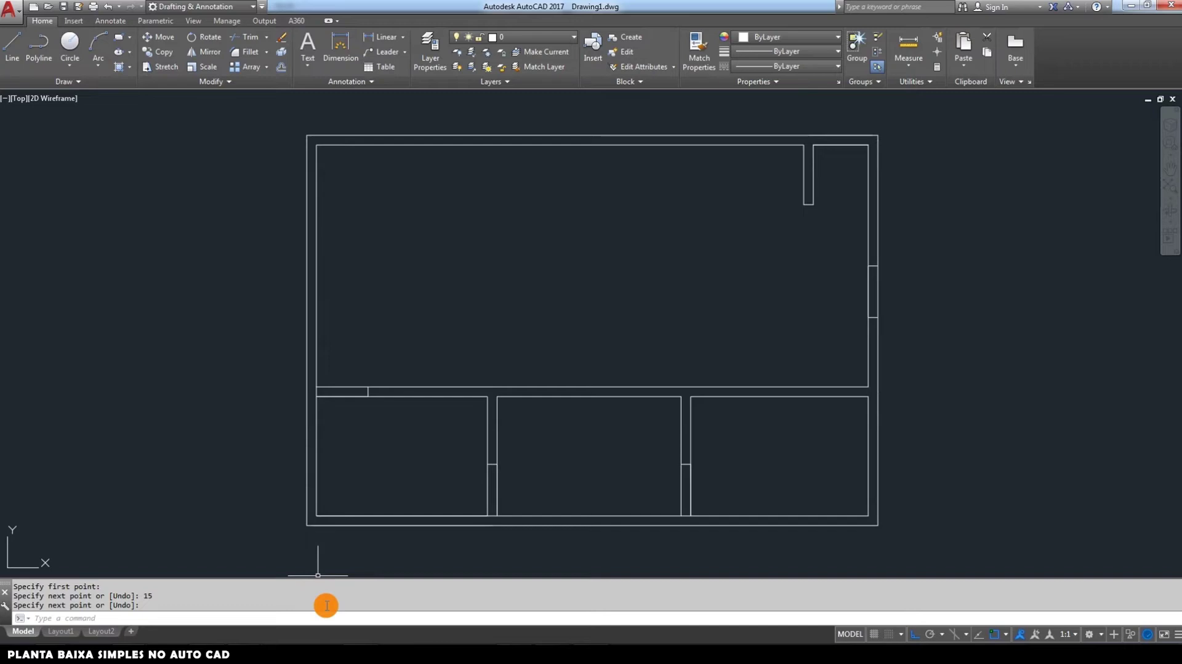
Step: Trim the wall lines inside the four door openings, using all lines as cutting edges
mouse_move(871, 520)
middle_down()
mouse_move(805, 528)
mouse_move(843, 520)
mouse_move(829, 528)
middle_up()
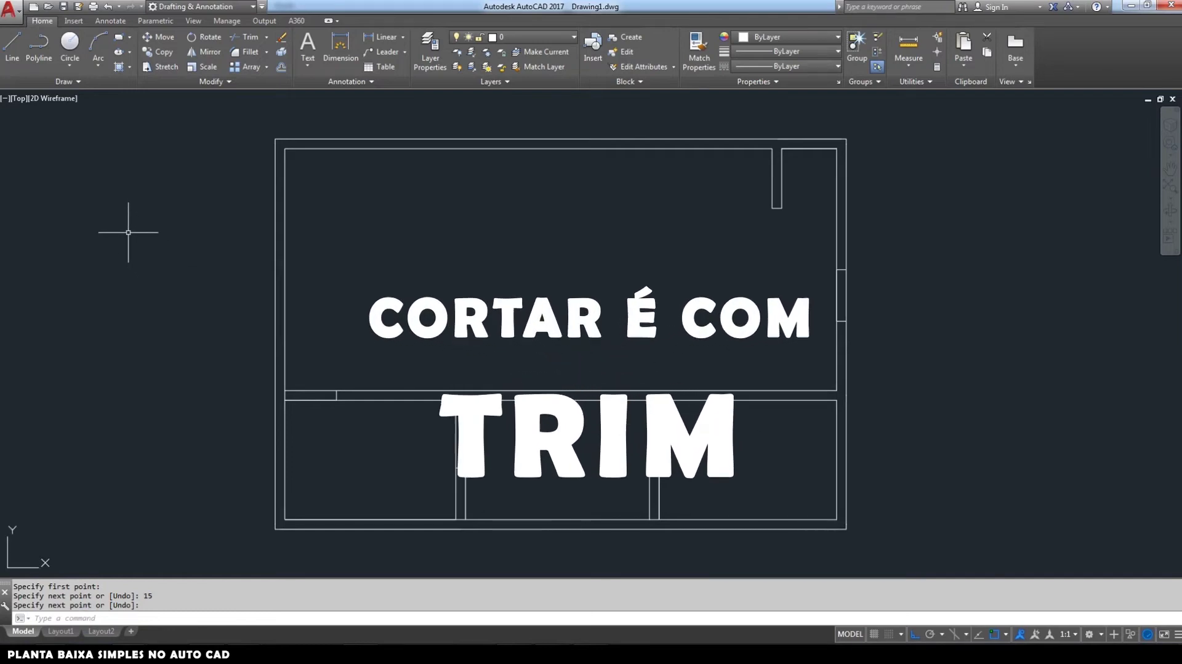
click(248, 38)
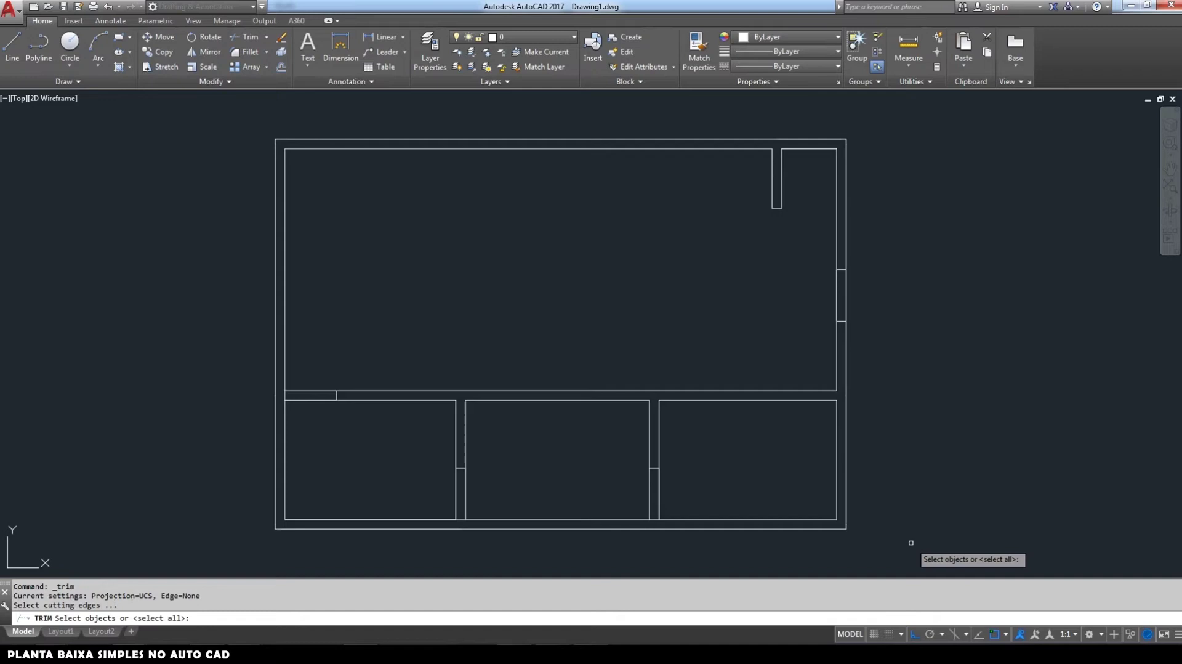
click(911, 543)
click(219, 119)
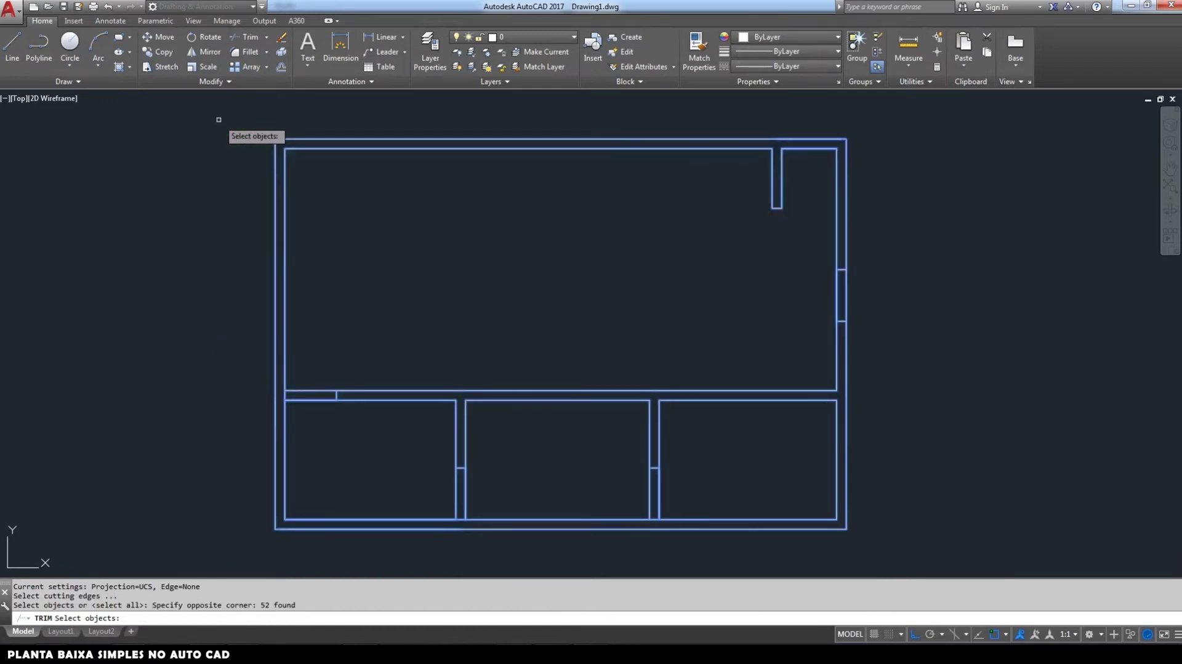
key(Return)
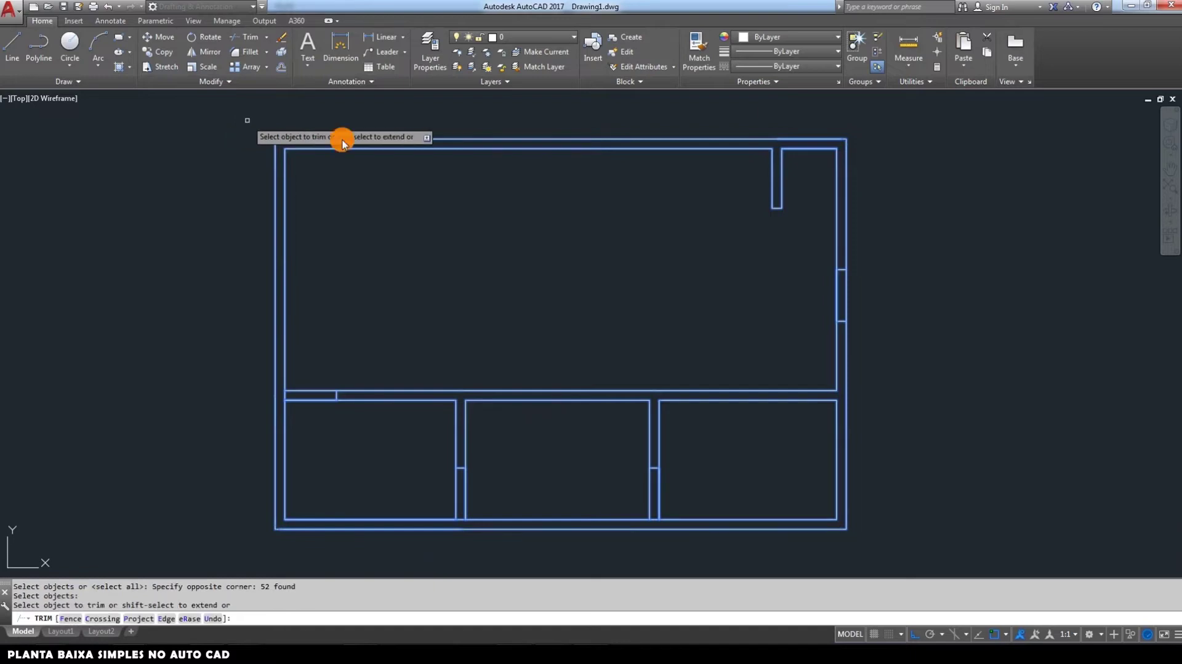
click(874, 279)
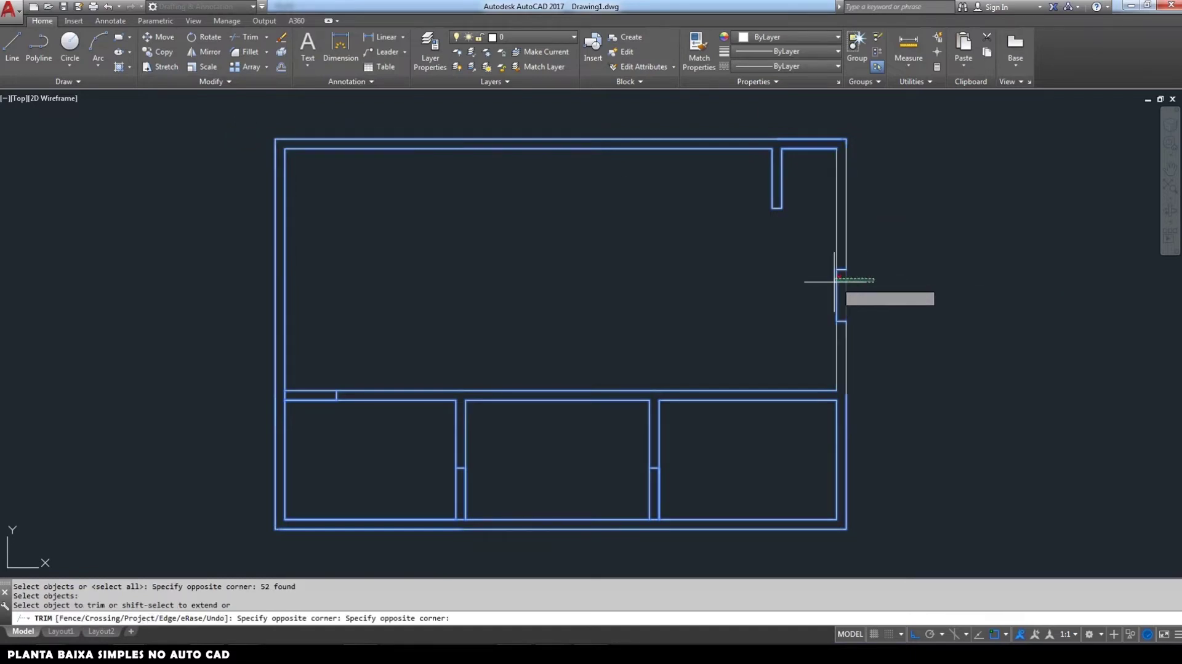
click(759, 296)
click(674, 485)
click(432, 502)
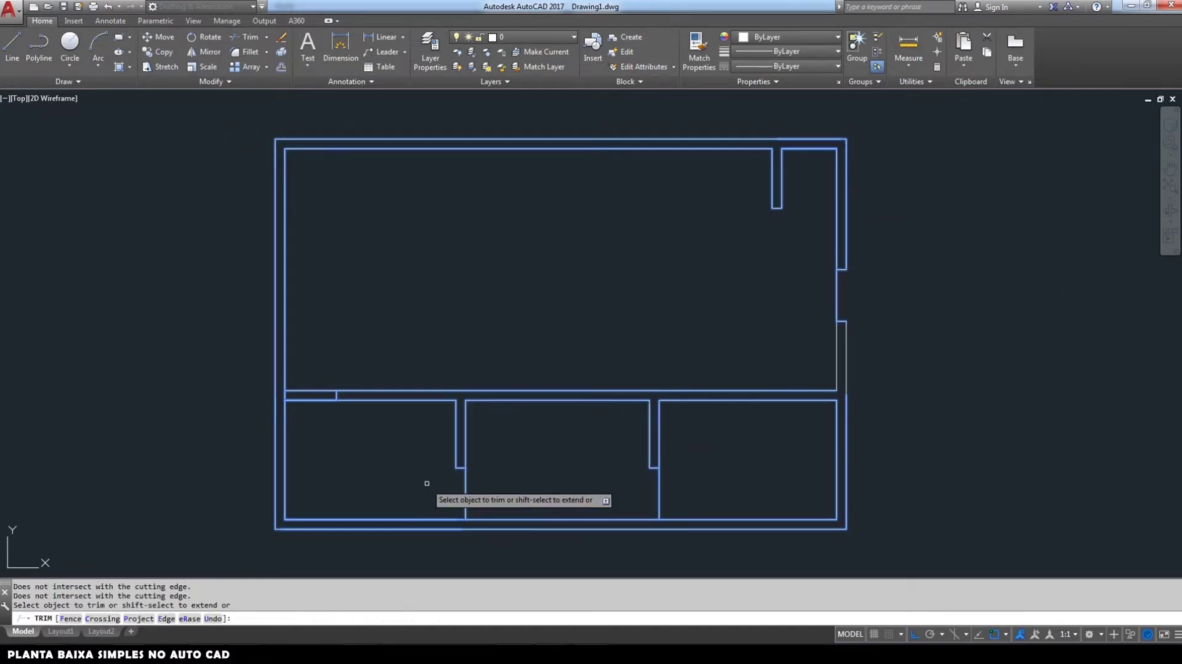
click(311, 423)
click(264, 309)
key(Return)
Step: Delete the leftover lines spanning the four door openings
click(315, 418)
click(298, 381)
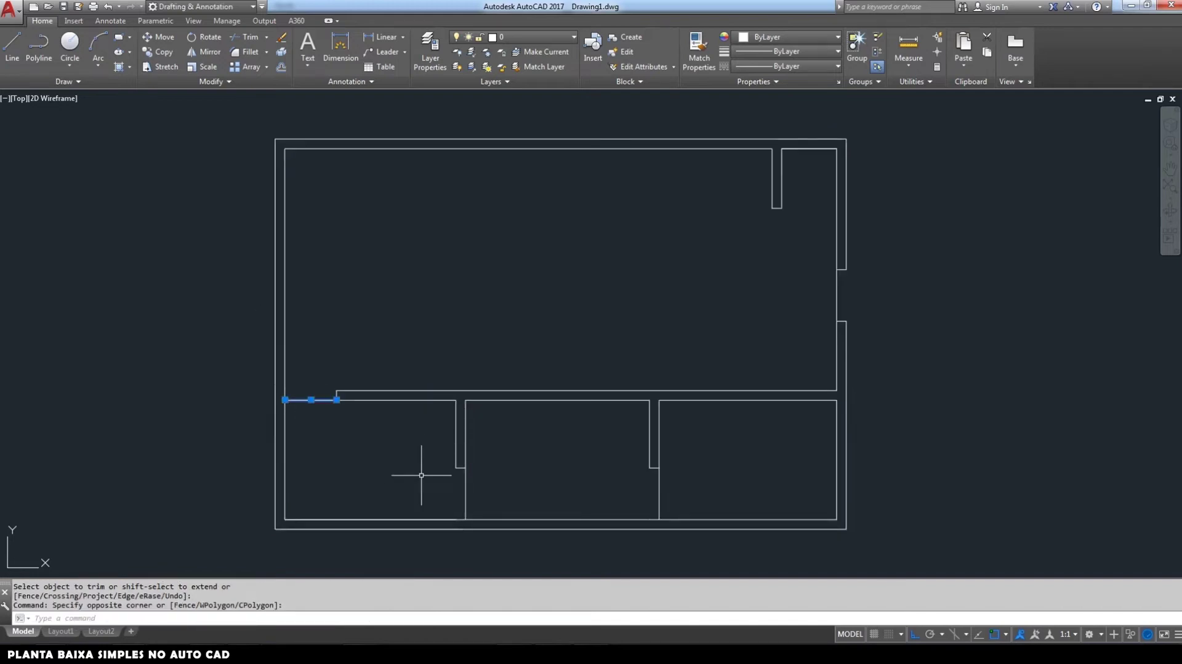
click(491, 482)
click(428, 487)
click(687, 493)
click(622, 495)
click(844, 330)
click(785, 292)
key(Delete)
mouse_move(899, 330)
middle_down()
mouse_move(868, 335)
mouse_move(884, 336)
middle_up()
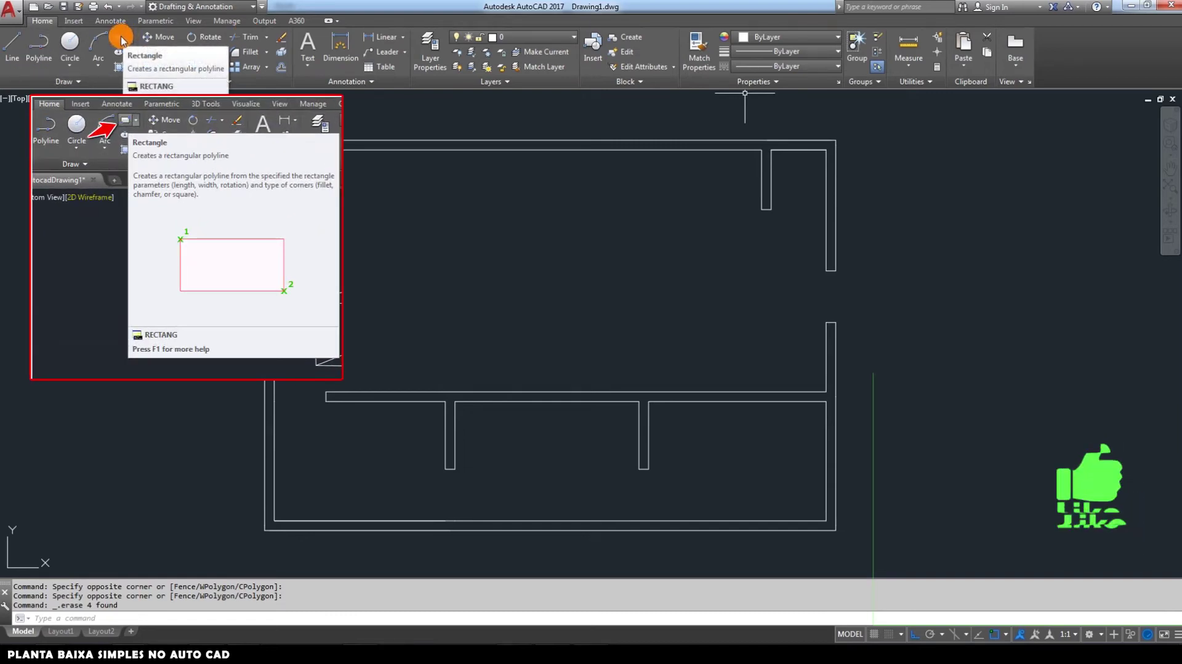
click(121, 40)
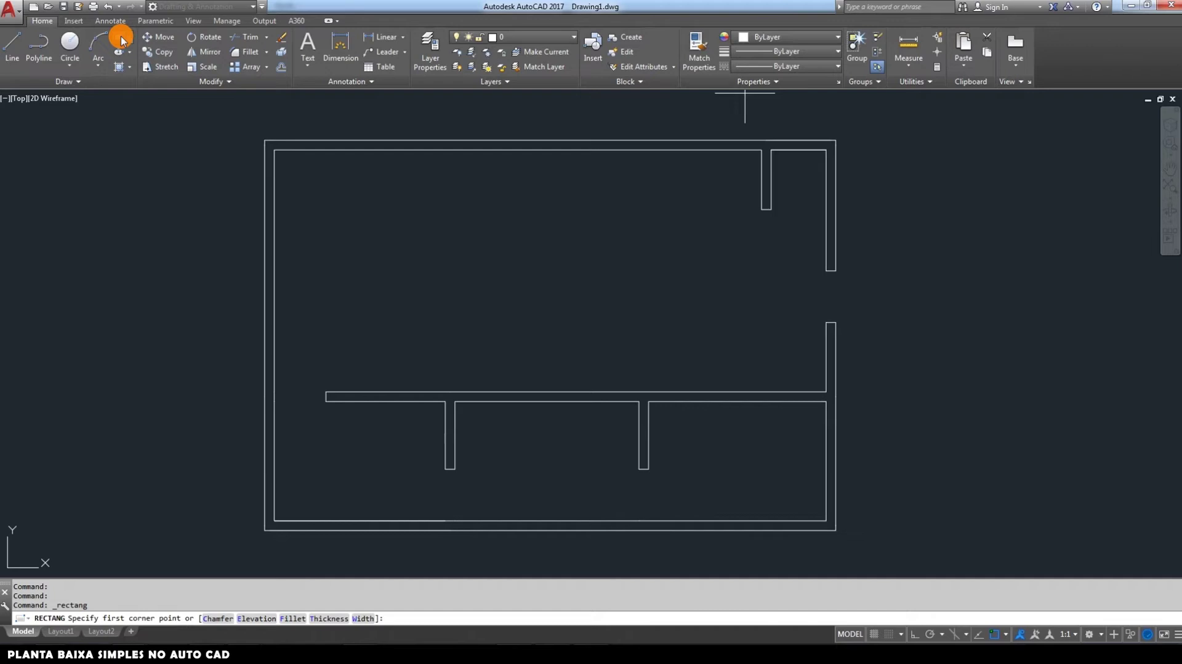
click(925, 236)
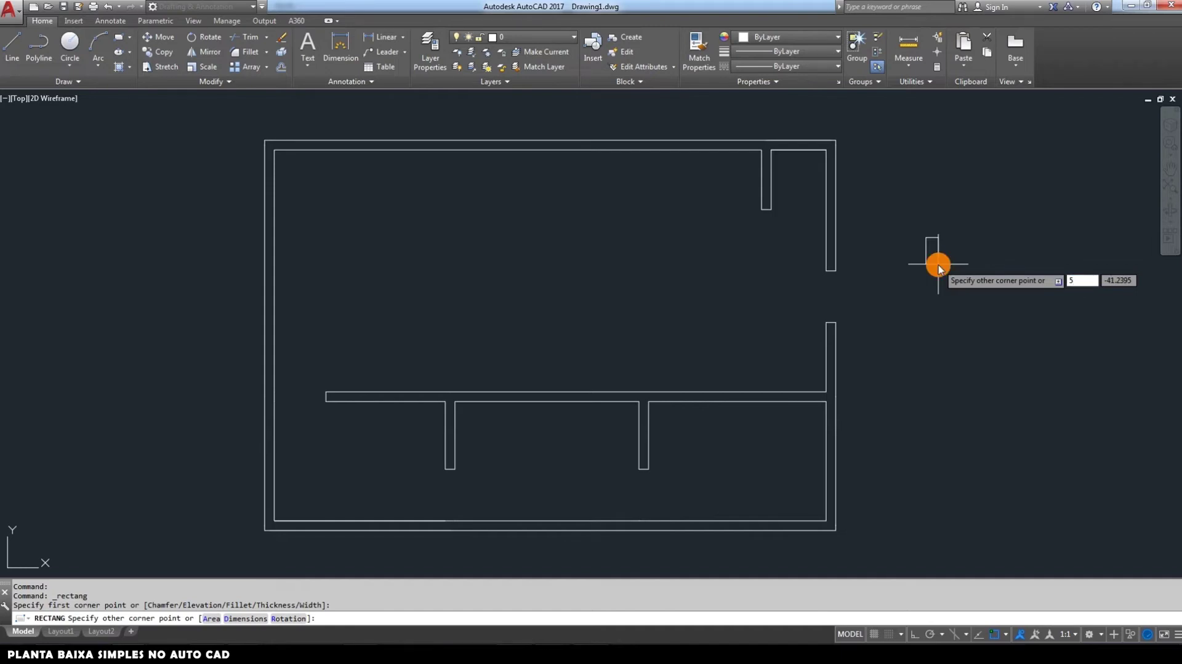
key(Tab)
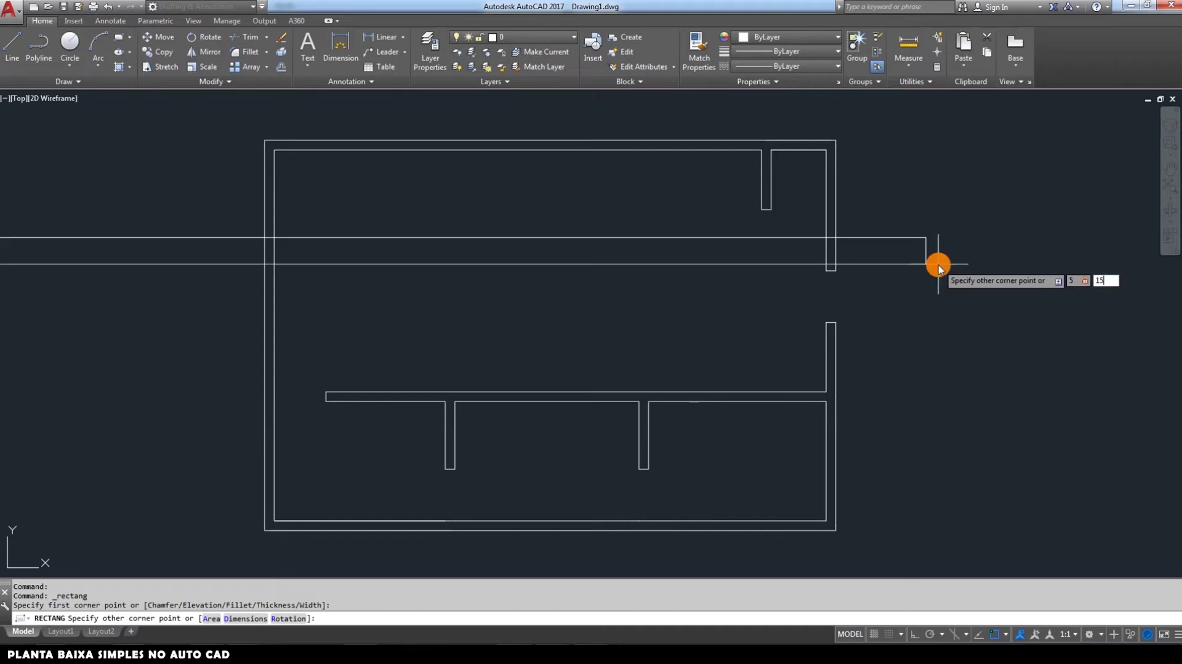
key(Return)
scroll(930, 215, up, 4)
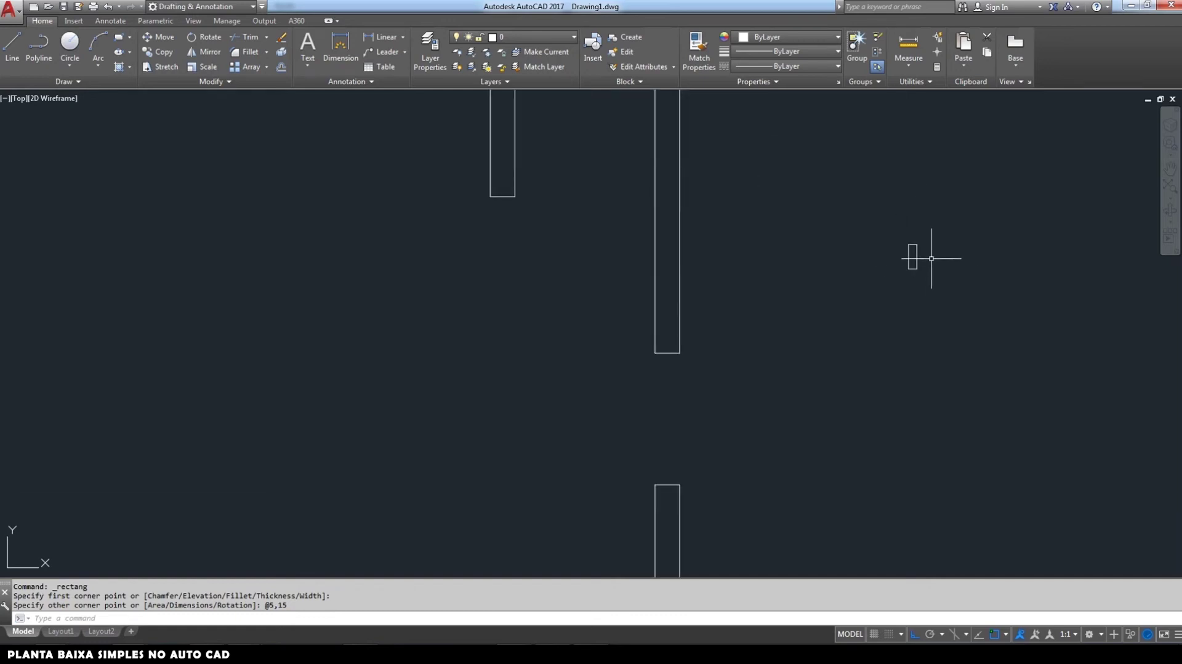
scroll(912, 235, down, 6)
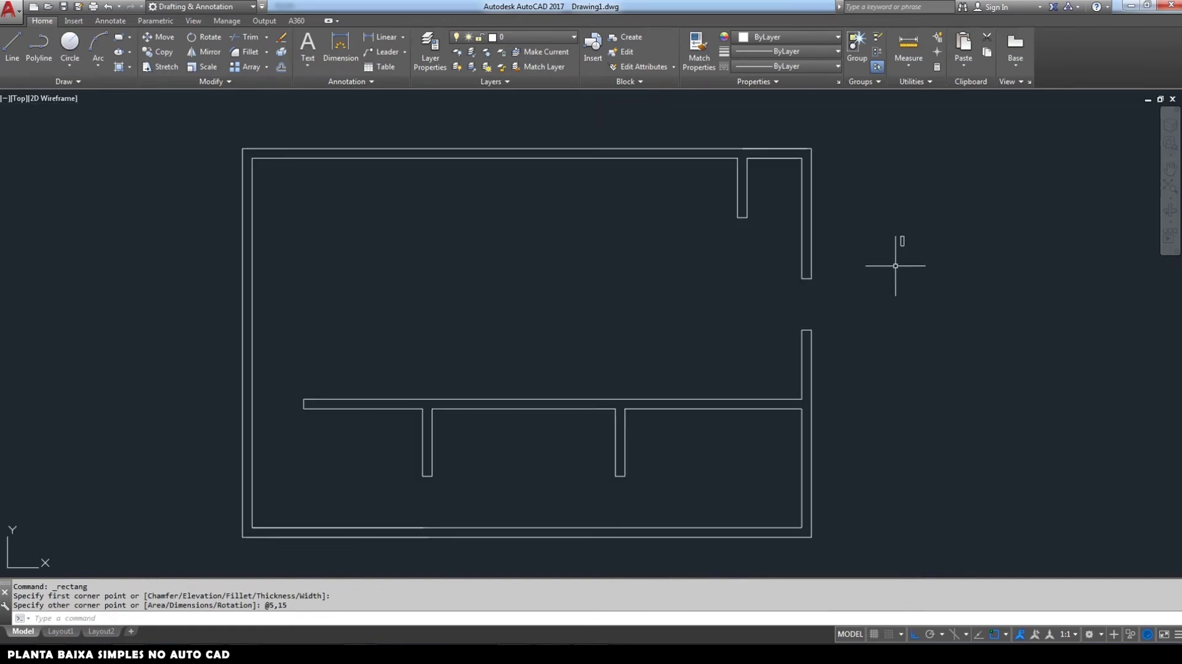
click(1028, 249)
click(991, 185)
key(Delete)
Step: Draw a 5-wide, 15-high jamb rectangle against the left end of the horizontal dividing wall, extending into the door opening
scroll(353, 383, up, 3)
scroll(408, 355, up, 2)
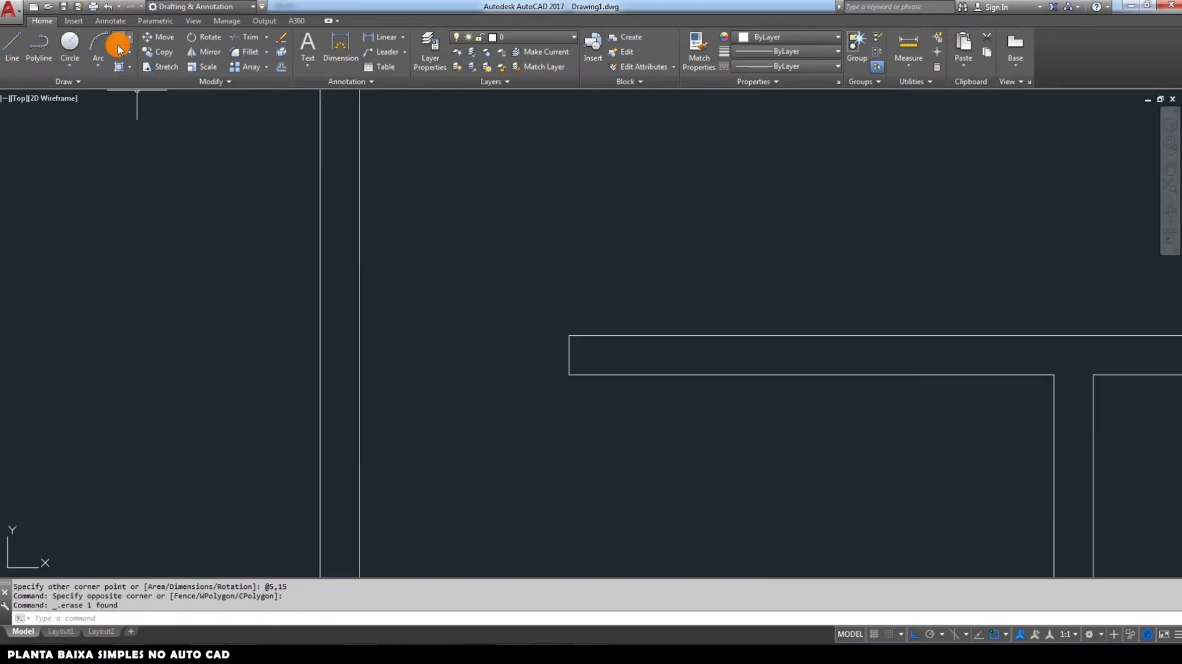
click(119, 48)
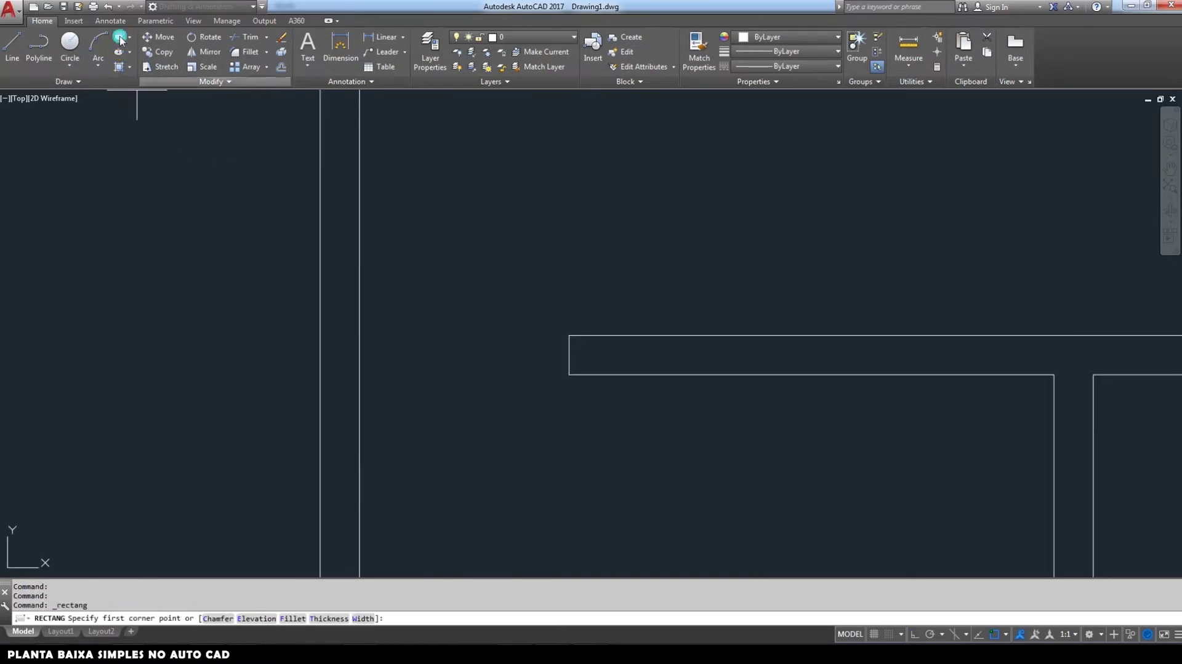
click(569, 335)
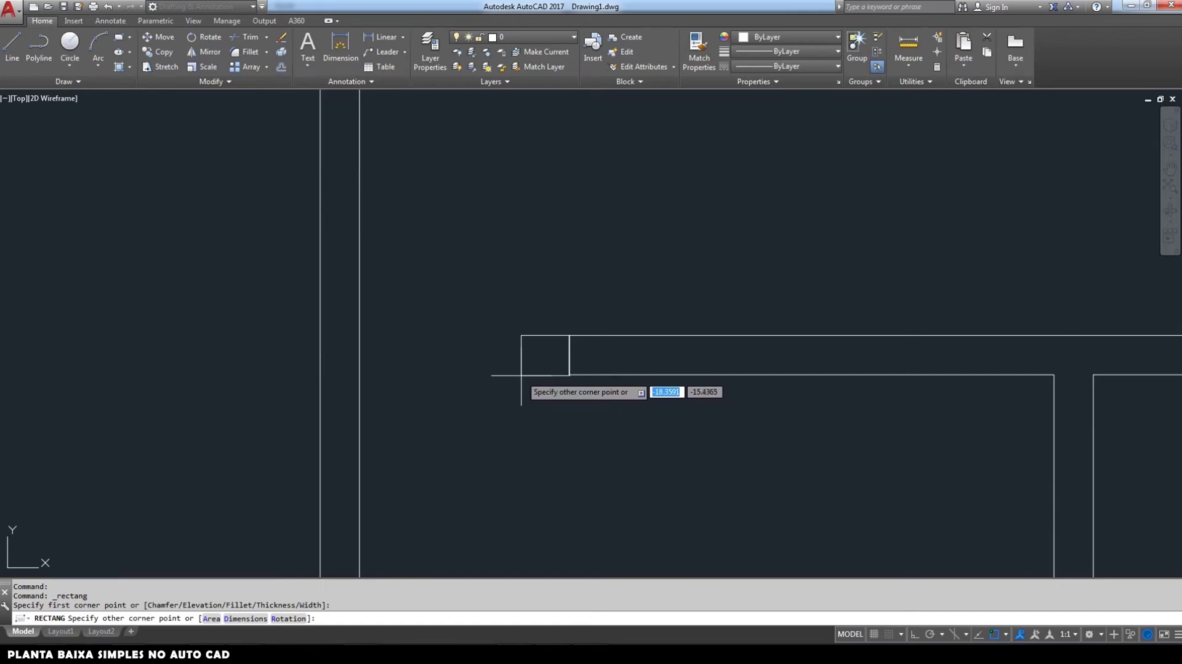
key(Tab)
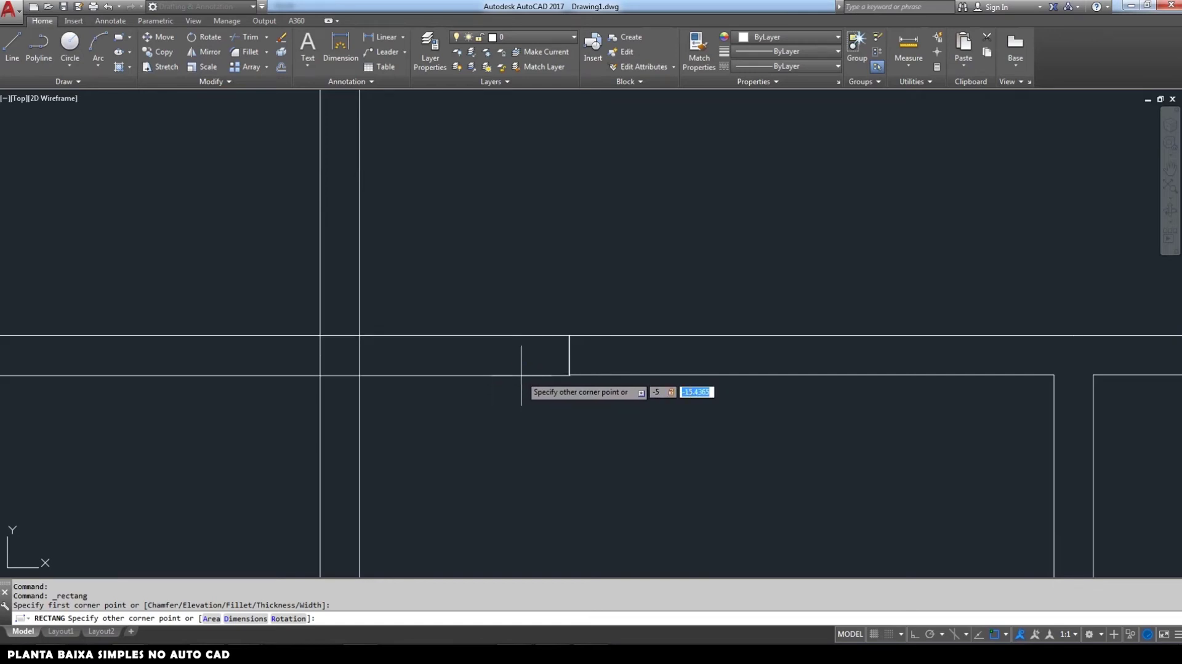
key(Return)
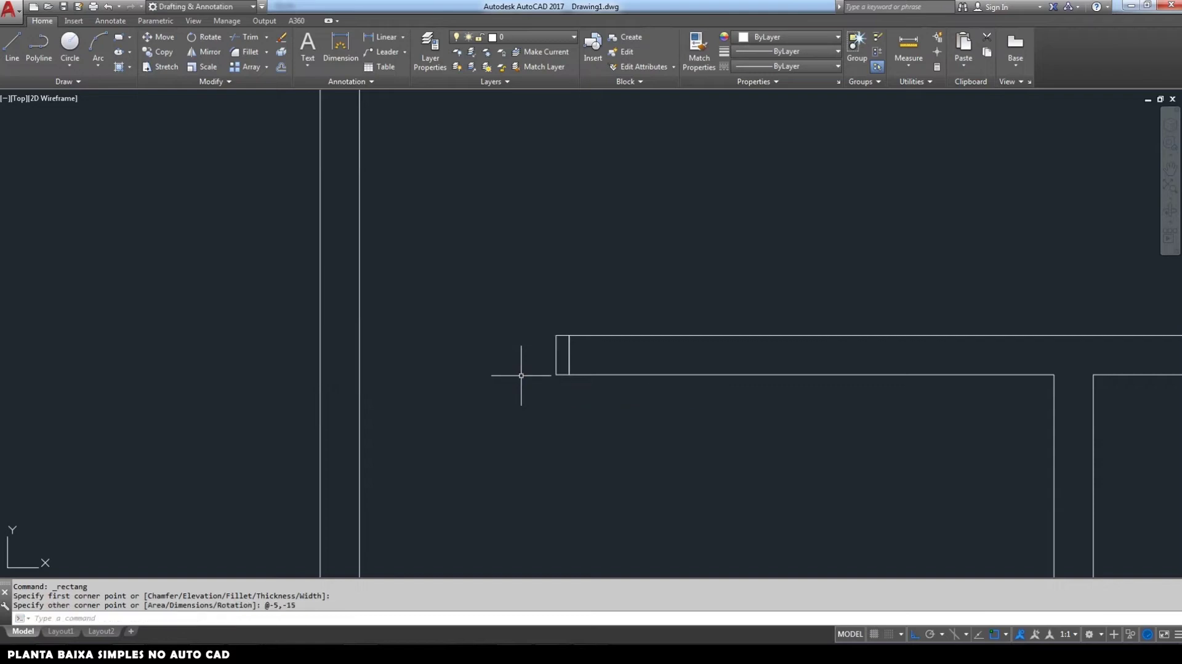
Step: Draw a 15-wide, 5-deep jamb rectangle directly below the lower end of the left vertical dividing wall
scroll(511, 369, down, 2)
middle_drag(507, 391, 404, 280)
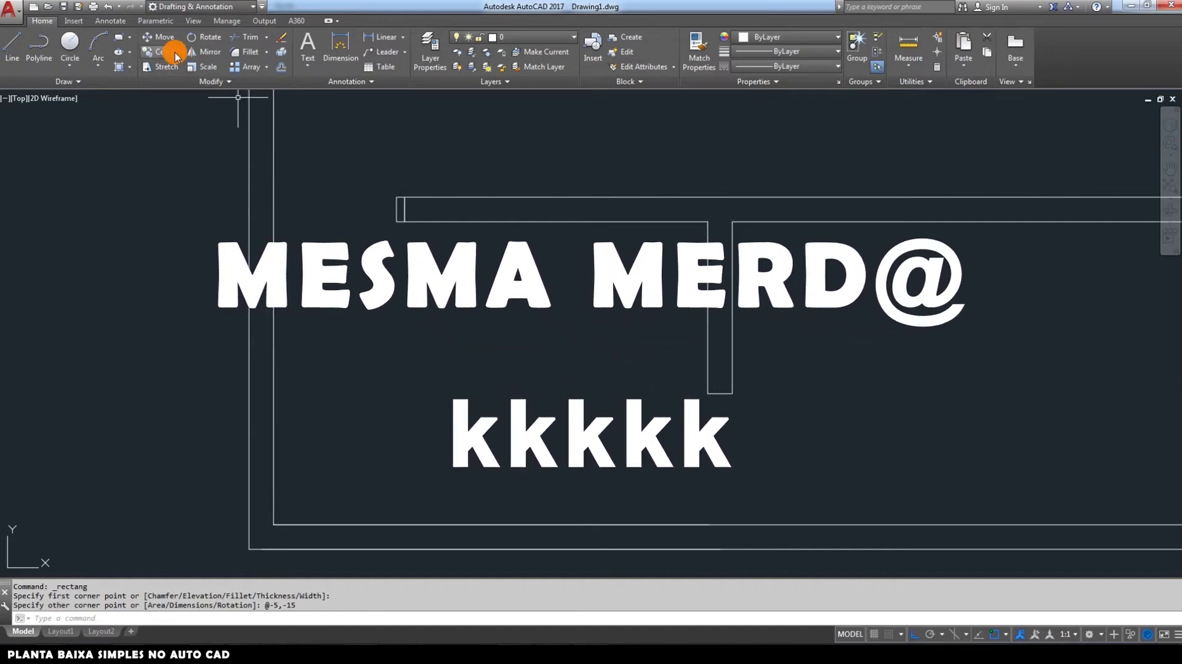
click(119, 37)
click(708, 393)
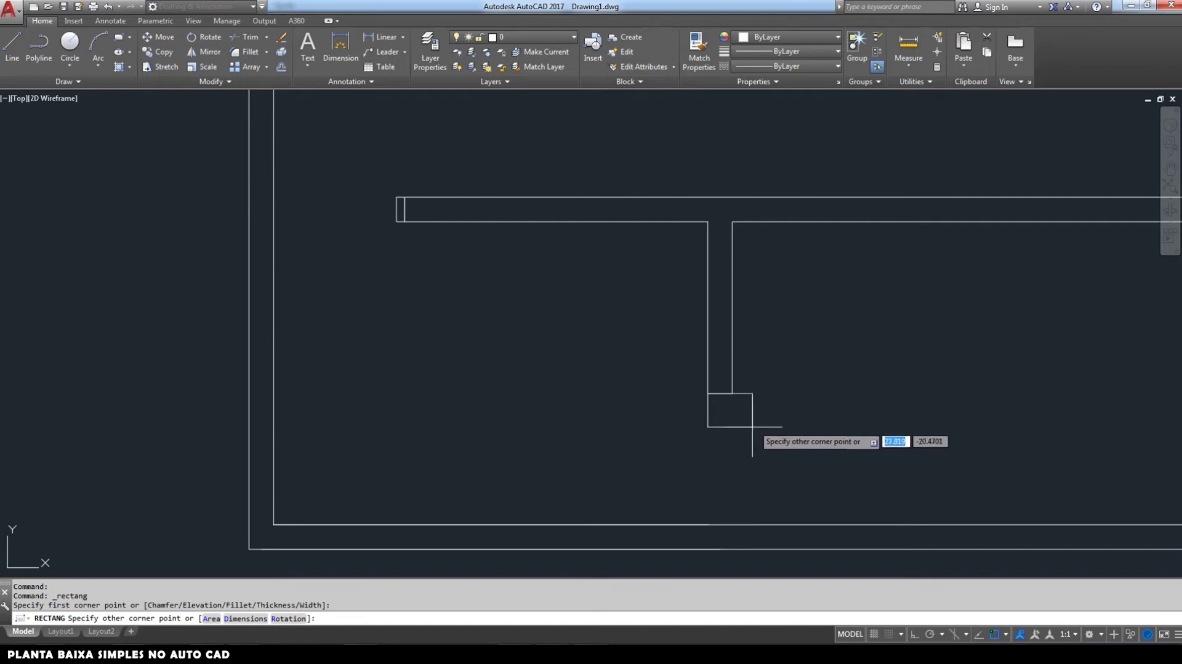
text(15)
middle_drag(875, 395, 711, 403)
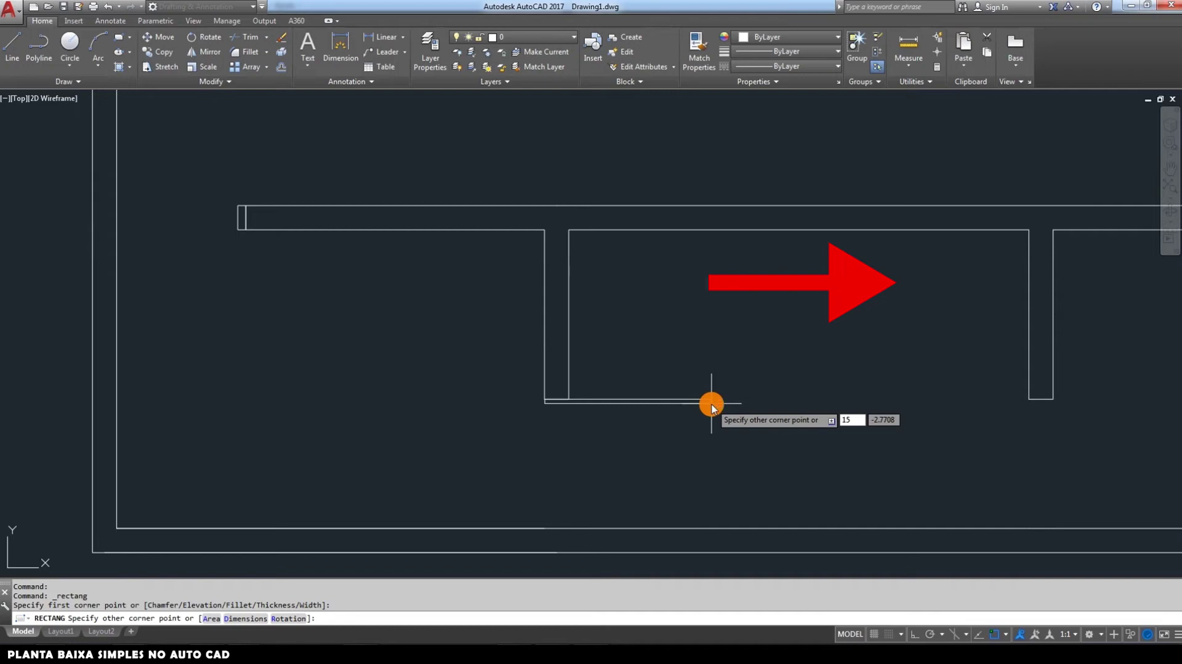
key(Tab)
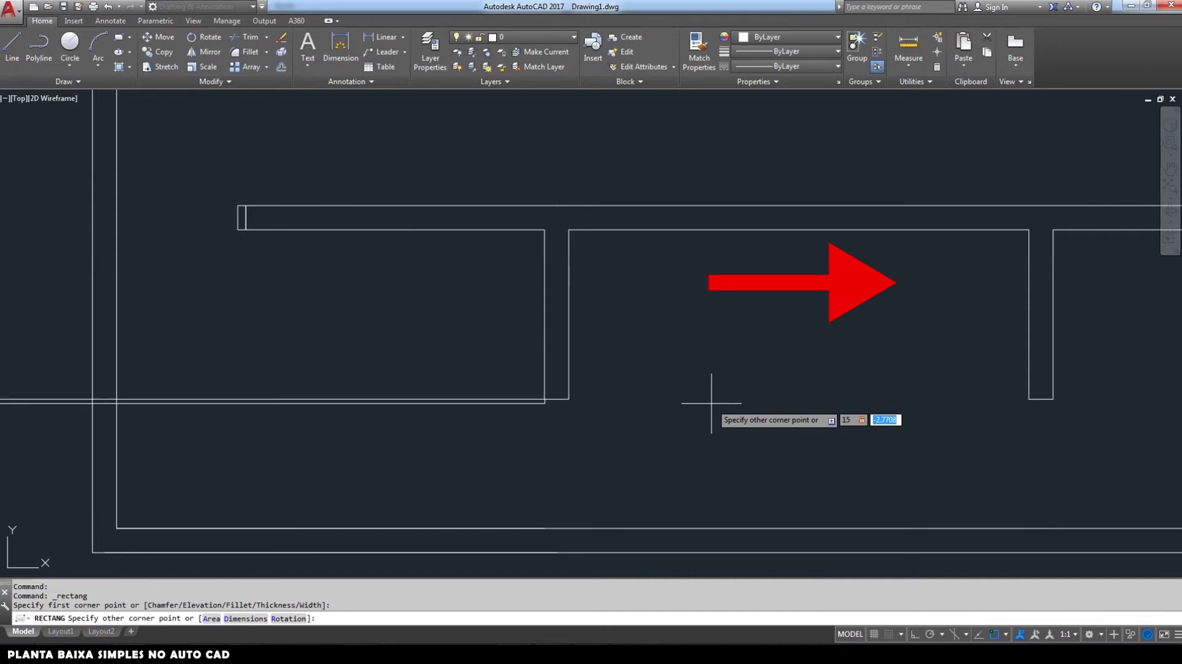
text(-5)
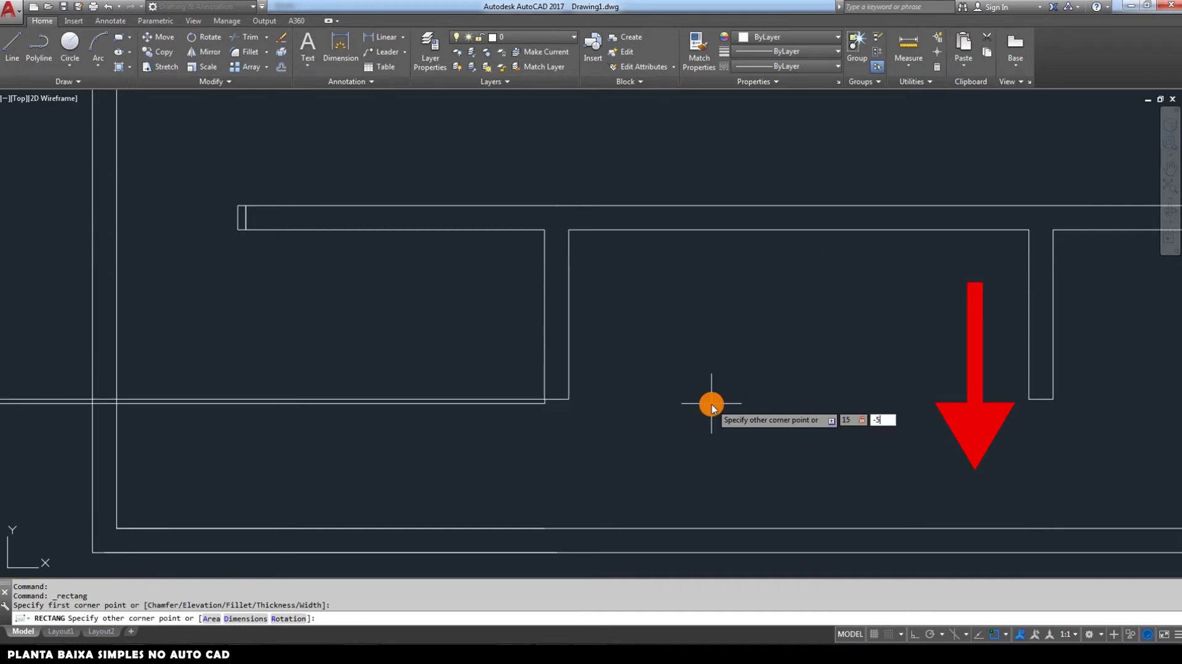
key(Return)
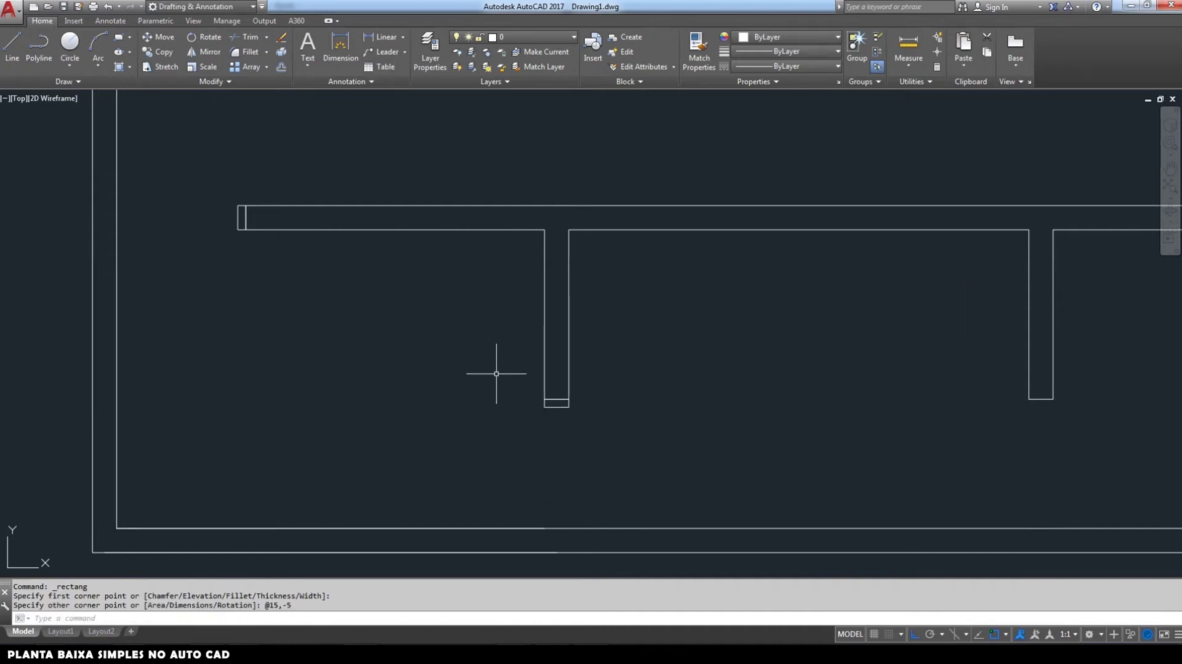
Step: Copy the jamb under the left dividing wall to the upper side of the right outer wall's door opening, with Ortho off
scroll(549, 263, down, 5)
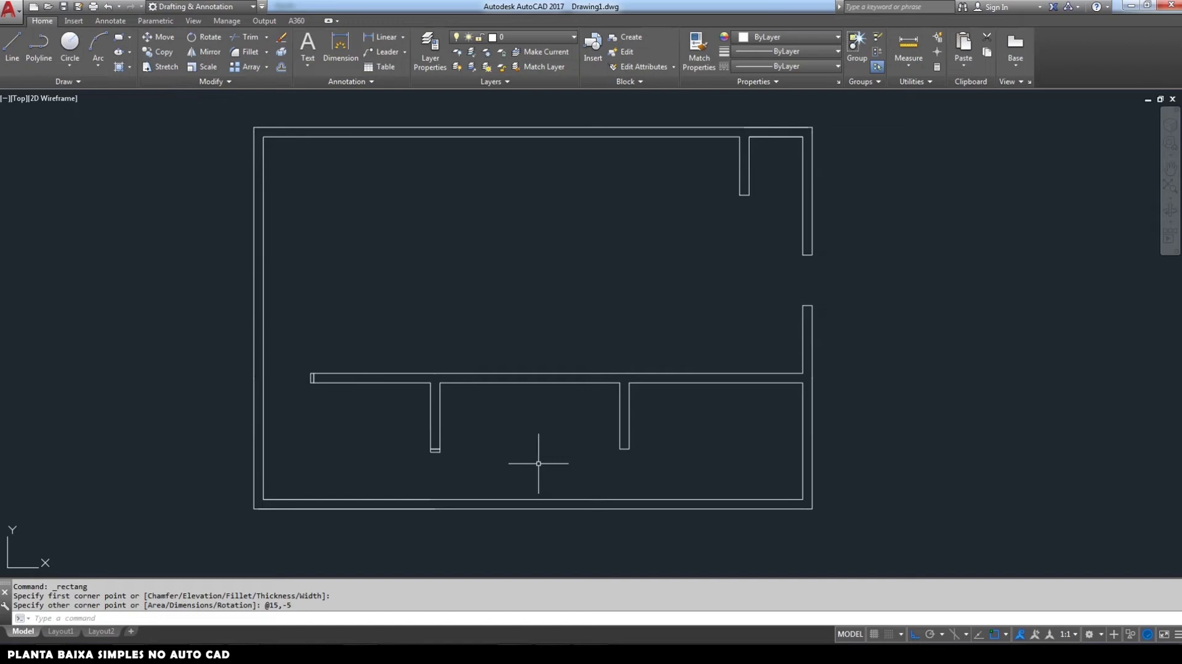
click(167, 54)
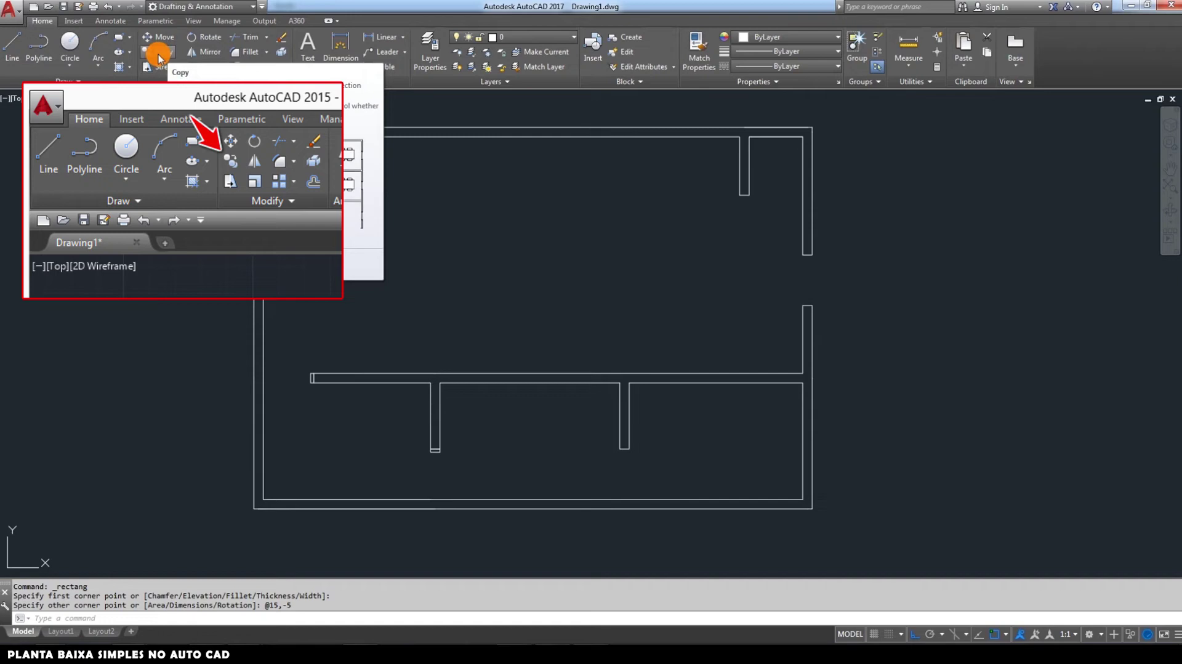
click(158, 57)
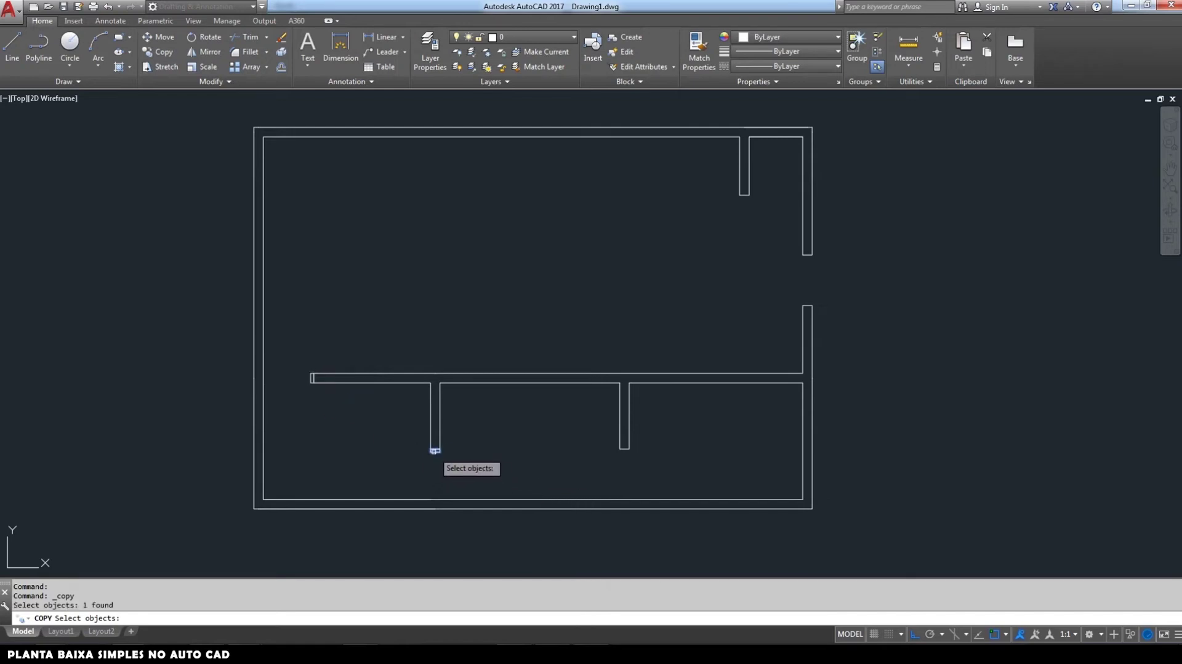
key(Return)
scroll(430, 454, up, 7)
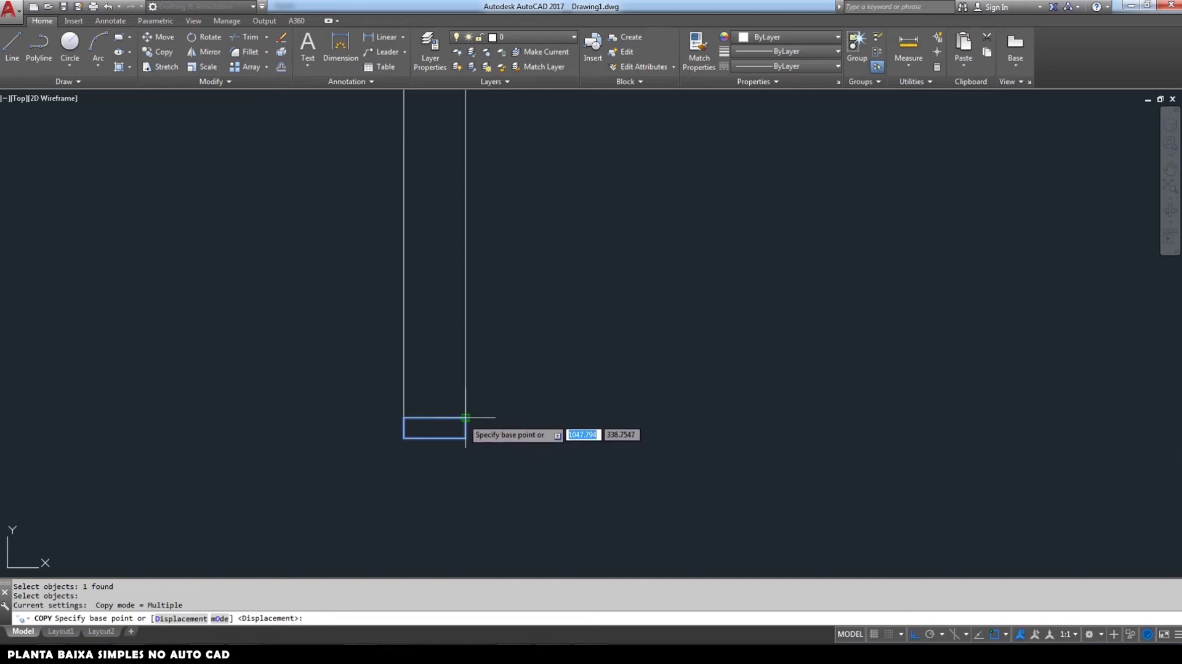
scroll(464, 418, down, 6)
scroll(464, 419, up, 4)
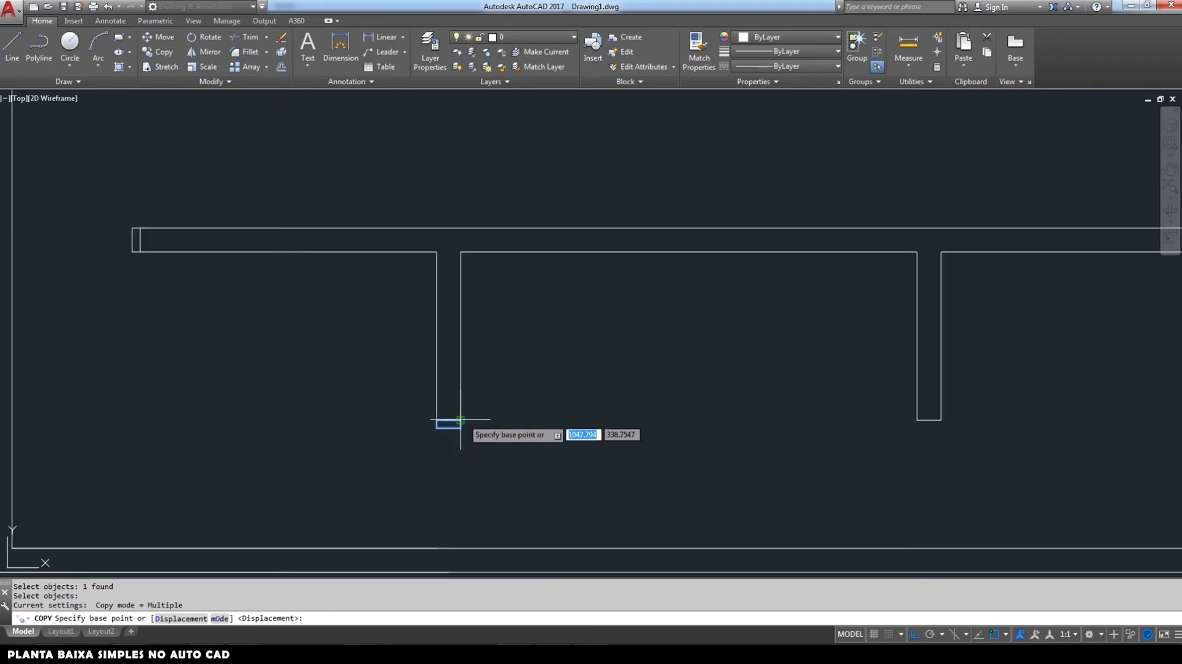
scroll(460, 420, down, 4)
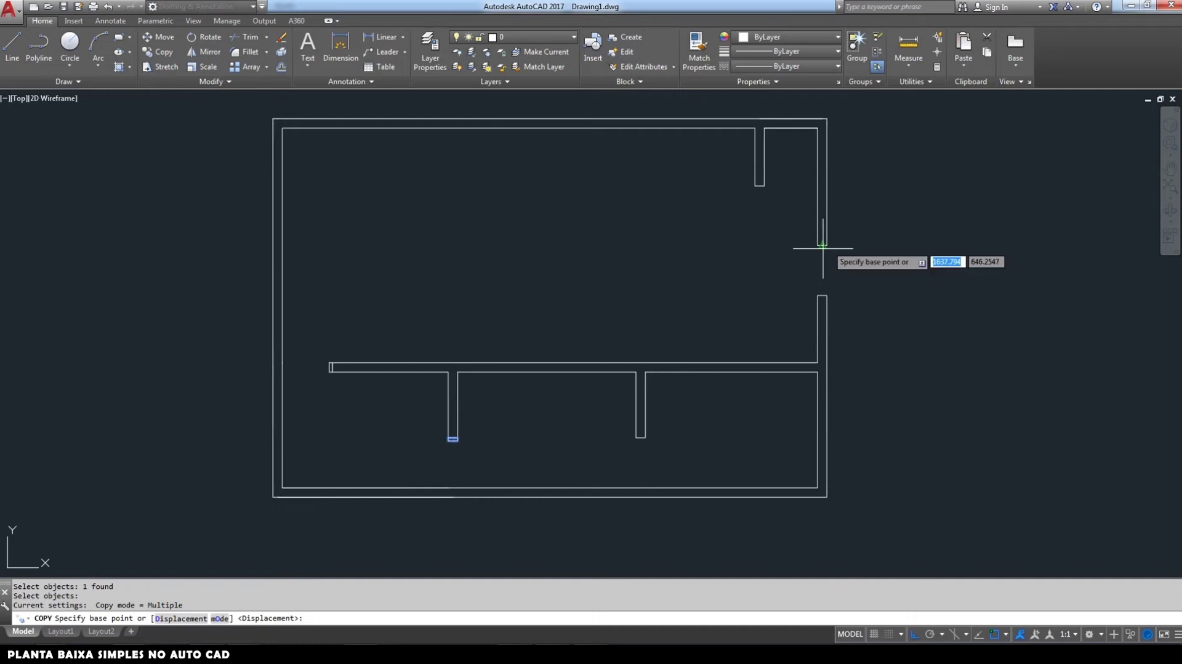
scroll(455, 440, up, 7)
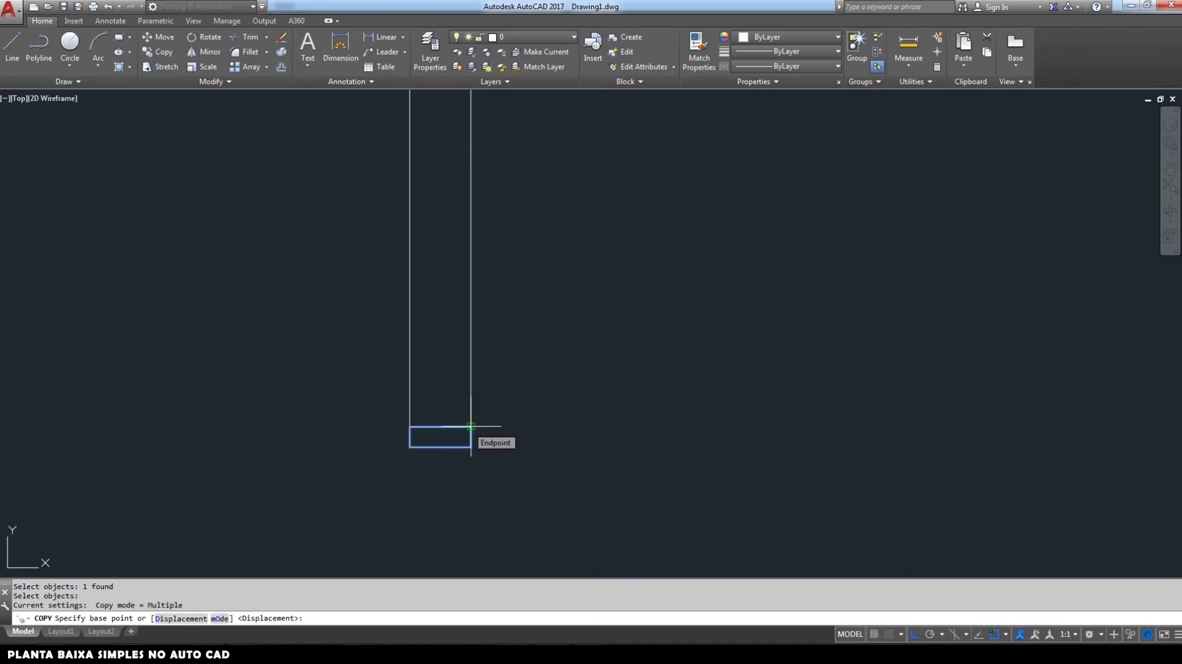
scroll(471, 426, down, 6)
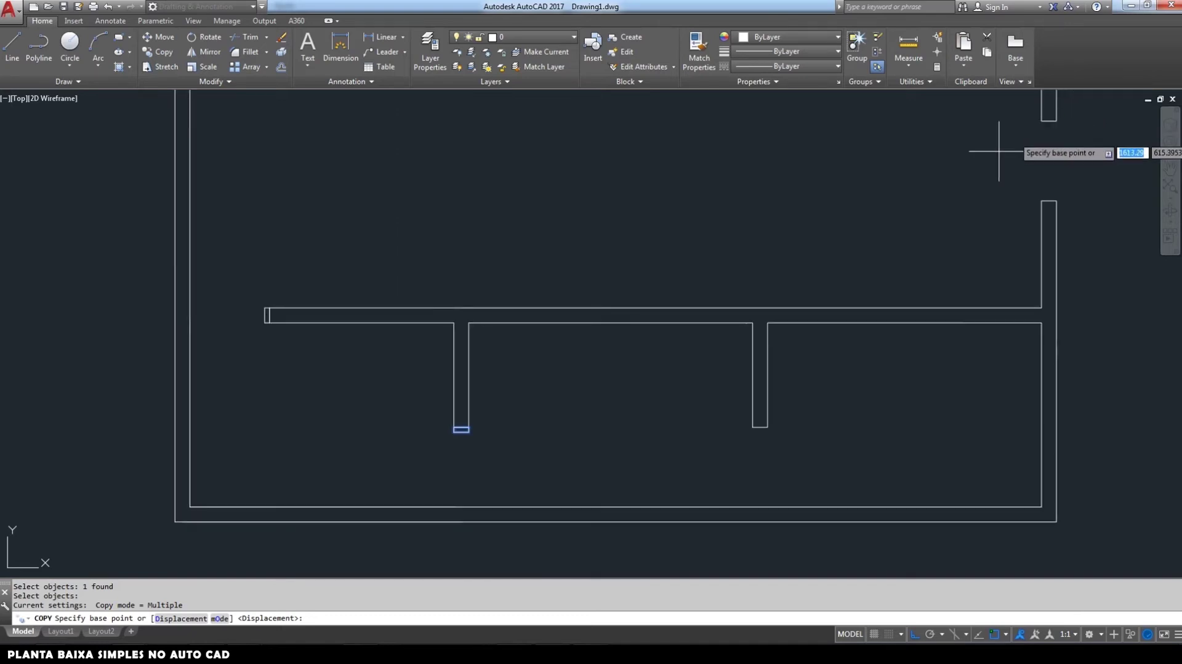
click(466, 421)
click(914, 635)
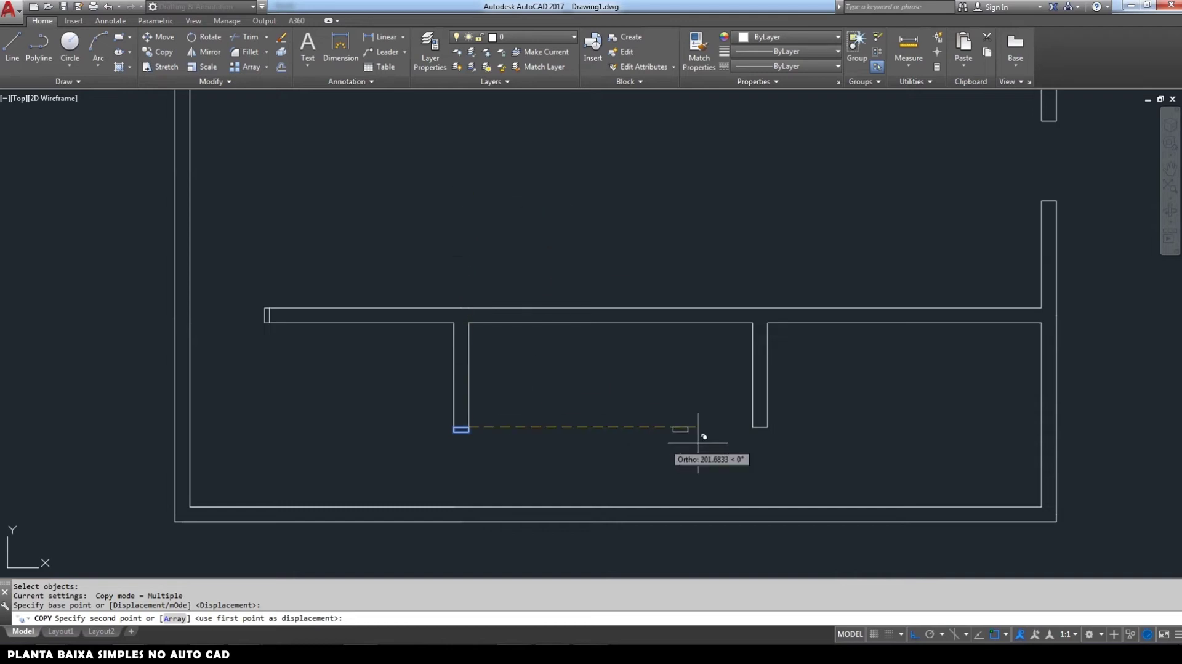
click(913, 634)
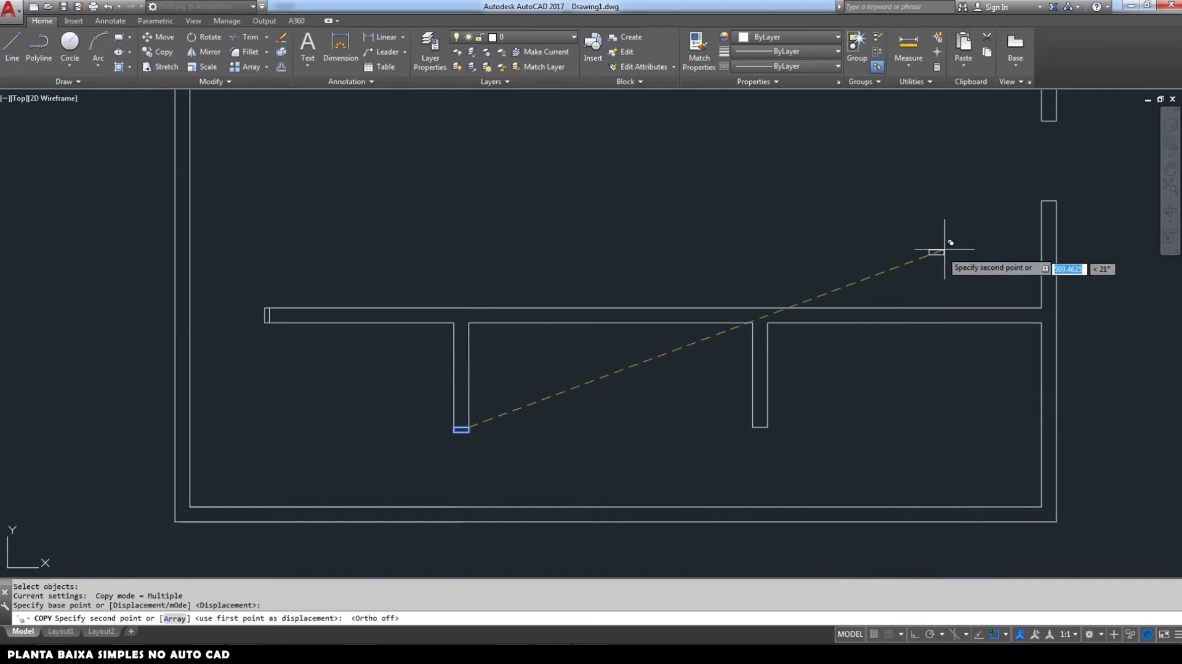
click(1054, 122)
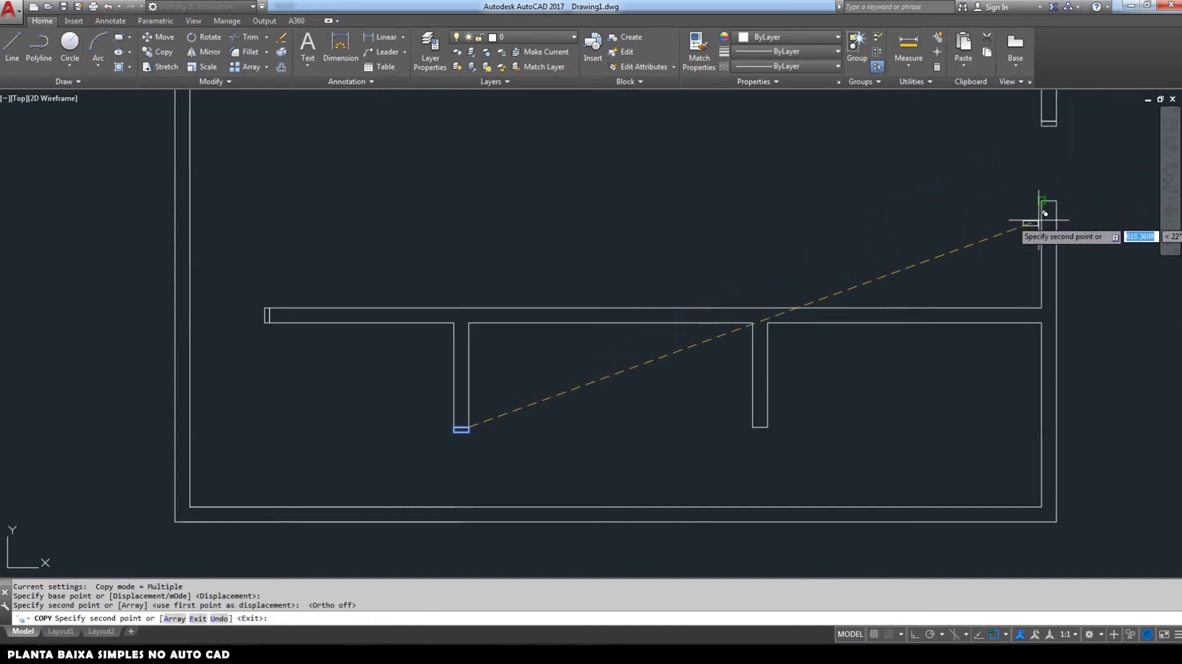
key(Return)
middle_drag(862, 315, 798, 323)
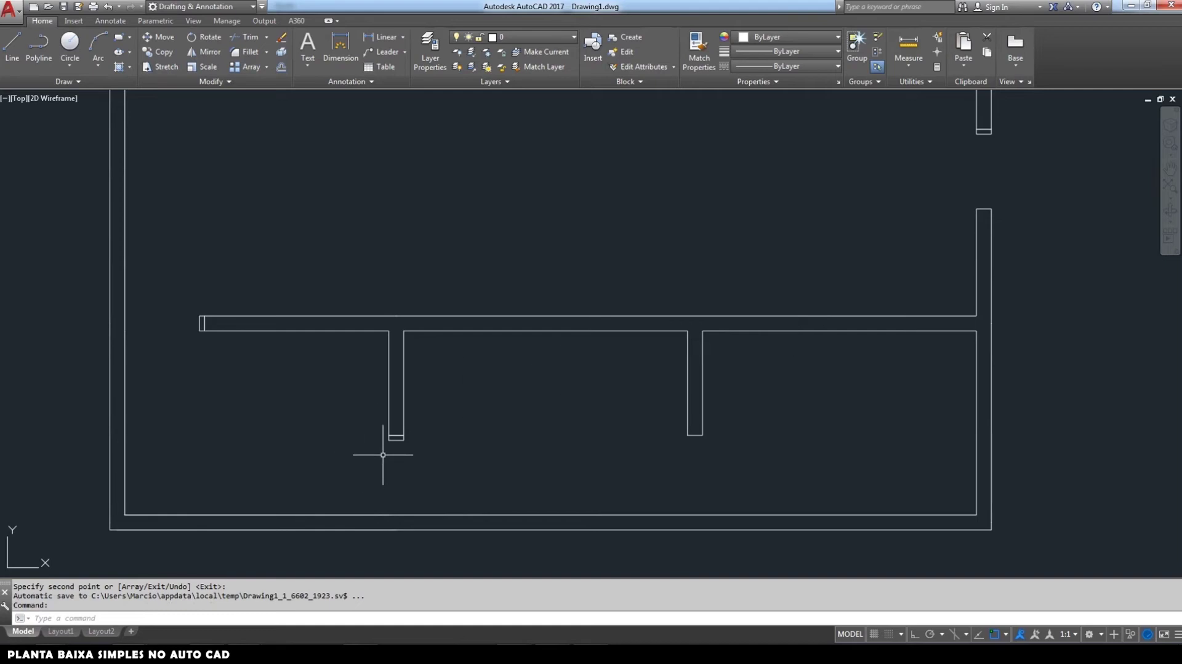
key(Return)
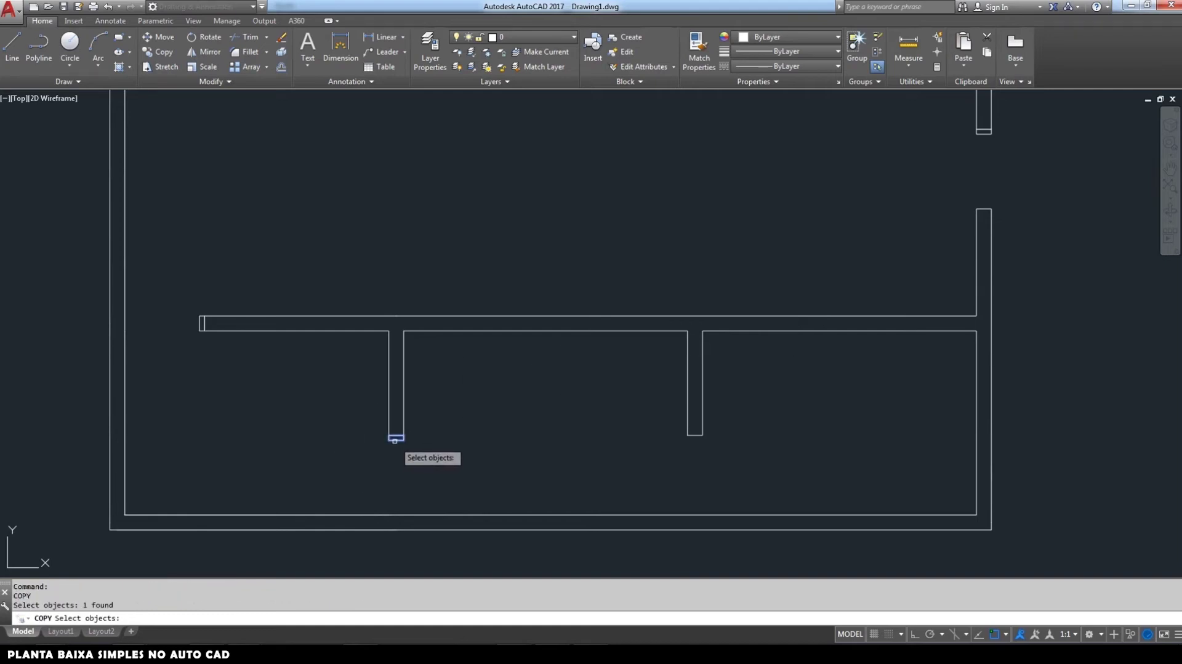
key(Return)
click(400, 436)
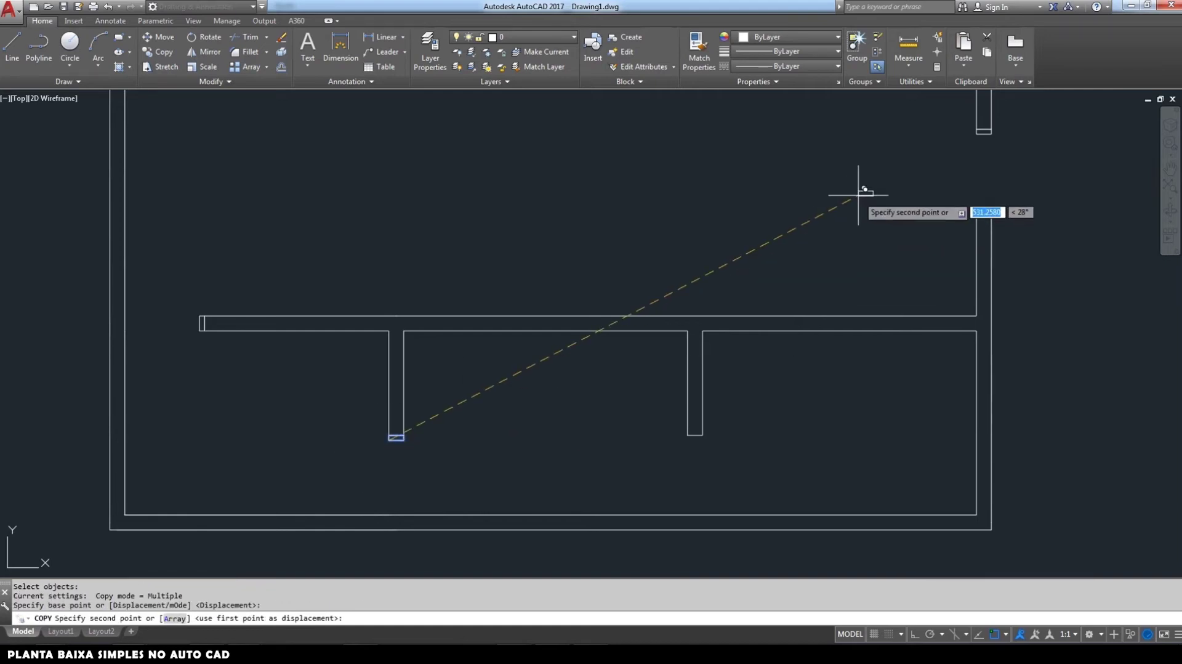
click(979, 128)
key(Return)
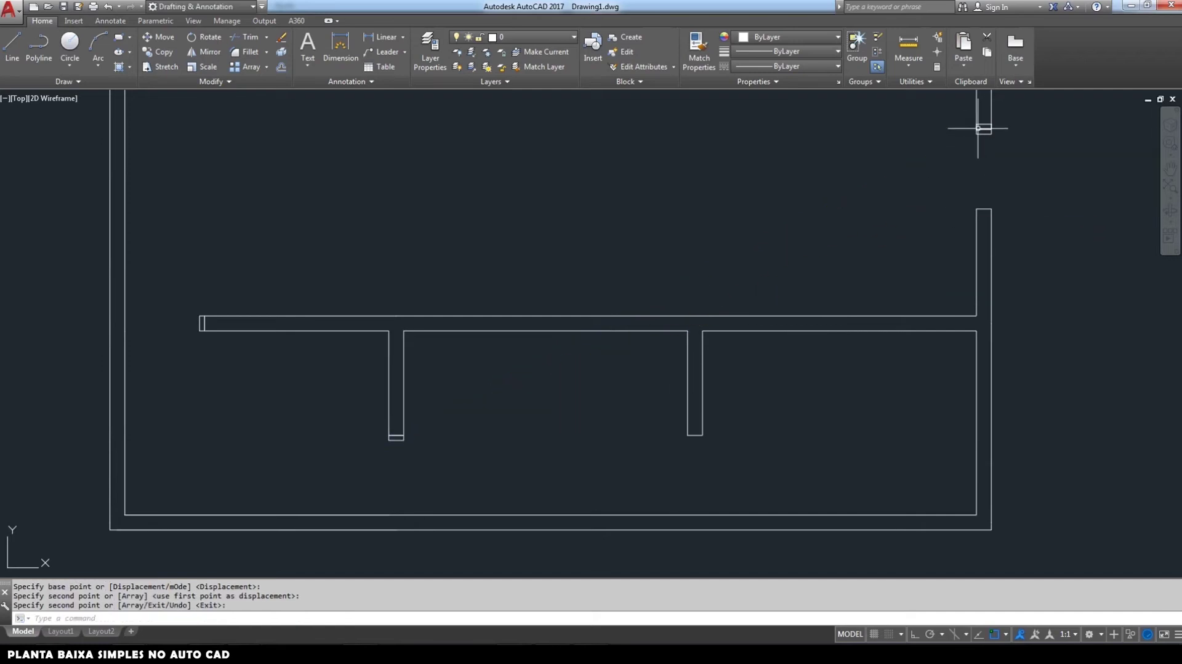
click(983, 127)
key(Delete)
Step: Copy the jamb under the left dividing wall to the lower side of the right outer wall's door opening
key(Return)
click(396, 437)
key(Return)
click(389, 434)
click(976, 205)
key(Return)
Step: Copy the left dividing wall's jamb to the lower end of the right vertical dividing wall
key(Return)
click(400, 437)
key(Return)
click(395, 436)
click(695, 435)
scroll(690, 500, down, 2)
scroll(540, 469, up, 2)
right_click(505, 479)
Step: Copy the jambs of both vertical dividing walls straight down onto the inner line of the bottom outer wall, across their door openings
text(c)
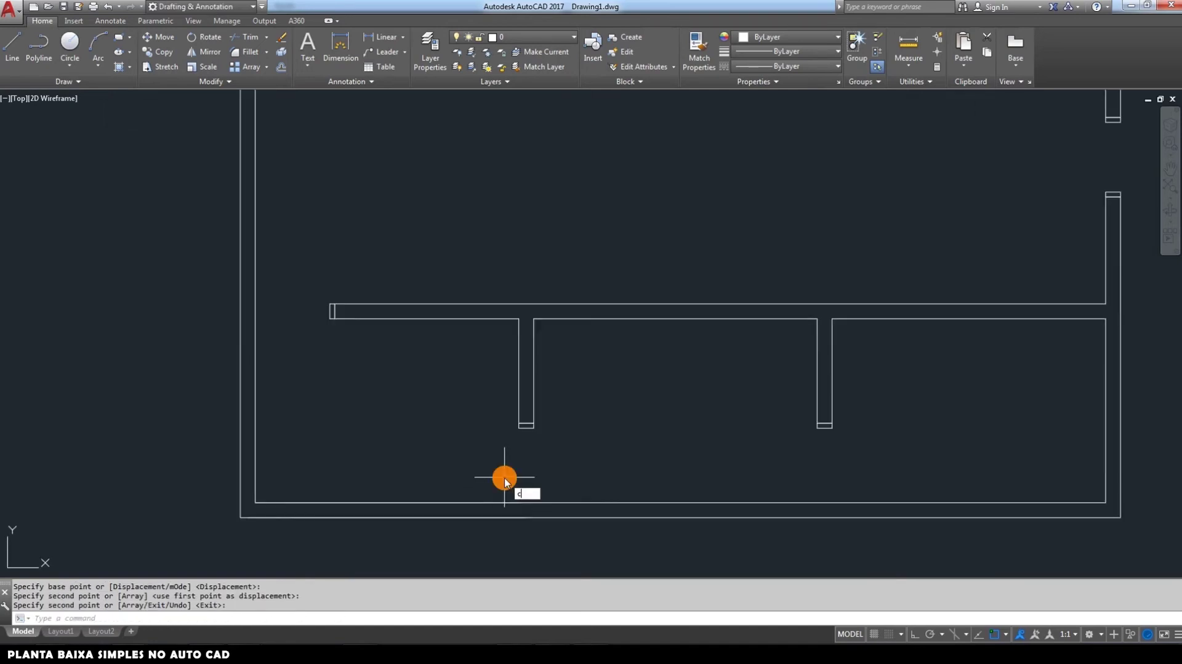
text(o)
key(Return)
key(Return)
key(Return)
click(533, 429)
key(Return)
click(534, 429)
click(533, 501)
key(Return)
key(Return)
click(831, 429)
key(Return)
Step: Copy the jamb at the horizontal dividing wall's left end to the left outer wall, across the door opening
key(Return)
click(333, 311)
click(262, 311)
scroll(708, 439, down, 2)
key(Return)
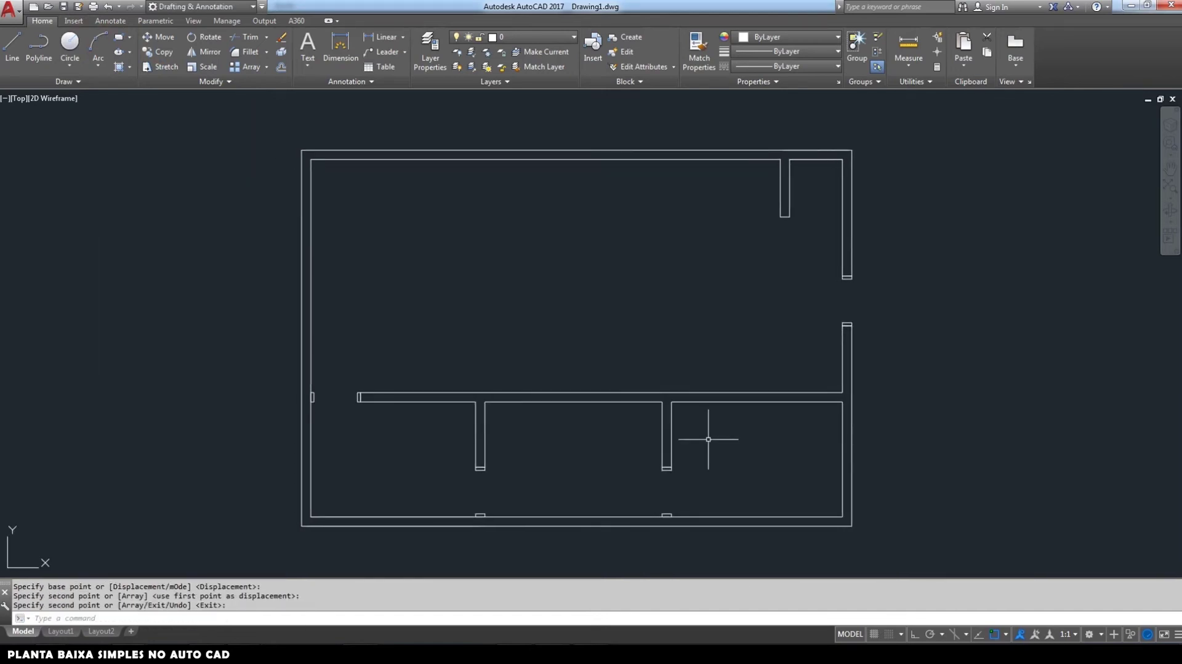
Step: Draw a 70 by 5 horizontal door rectangle outside the plan, beyond the right outer wall
click(119, 37)
click(903, 259)
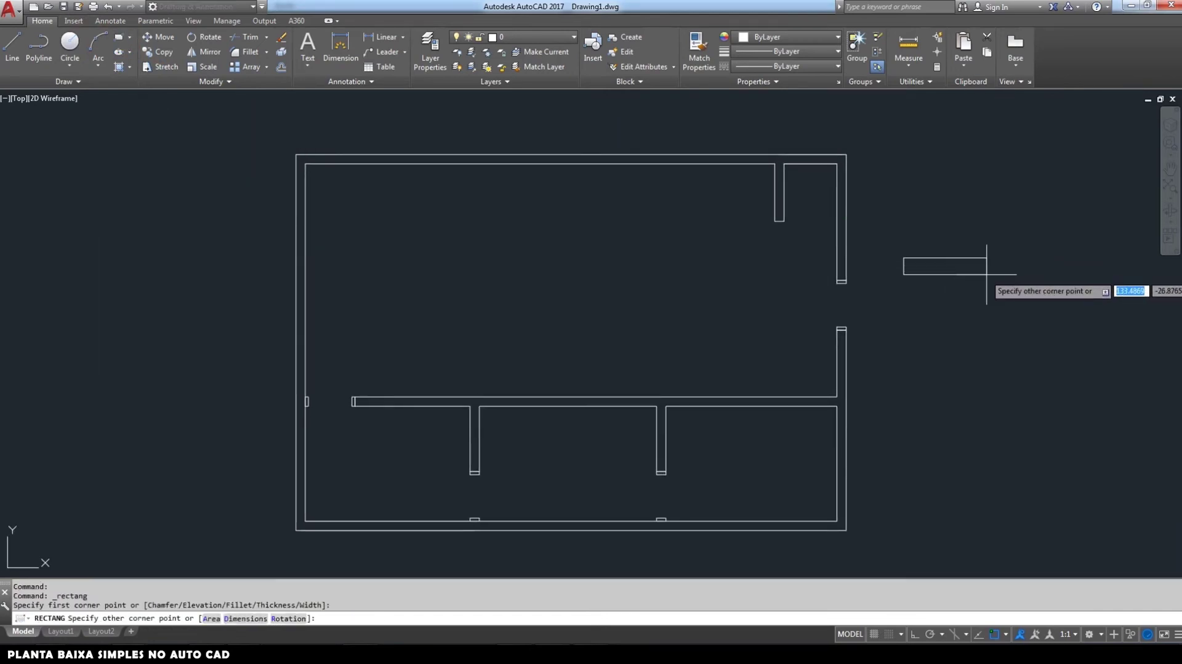
text(70,5)
click(988, 273)
Step: Copy the horizontal door from its upper right corner to the upper door jambs of the right outer wall and both vertical dividing walls
click(928, 253)
text(c)
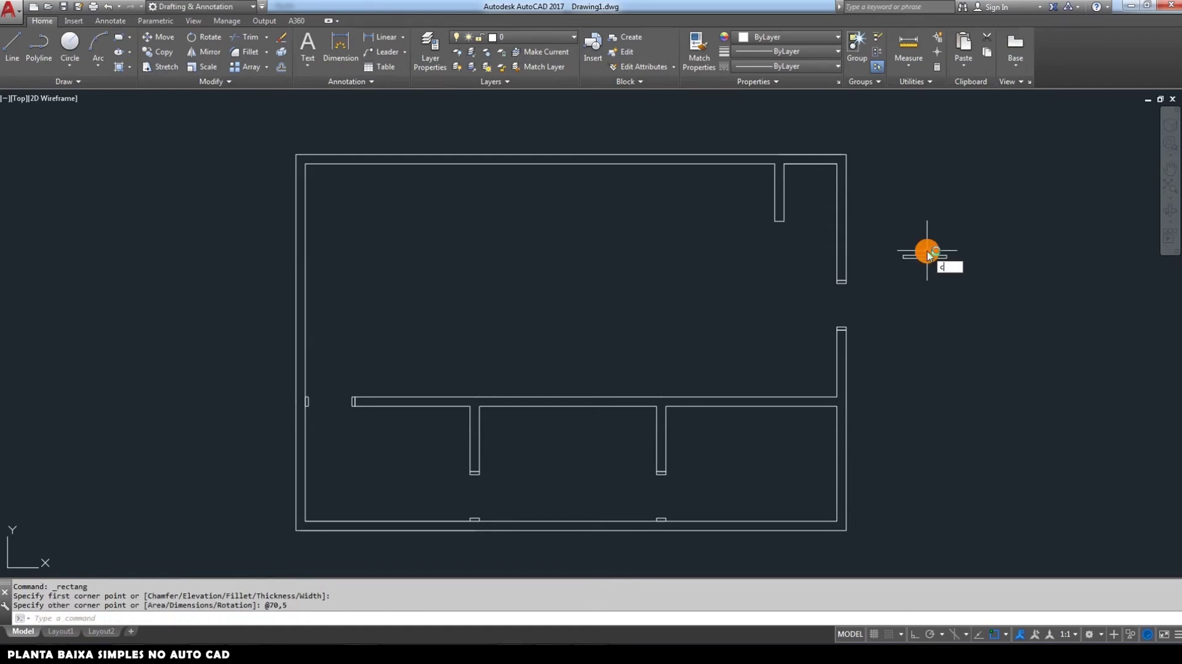
text(o)
key(Return)
click(925, 256)
key(Return)
click(947, 257)
click(662, 474)
click(479, 475)
key(Return)
Step: Draw a vertical door rectangle 5 wide and 70 high outside the plan, beyond the right outer wall
click(119, 37)
click(921, 354)
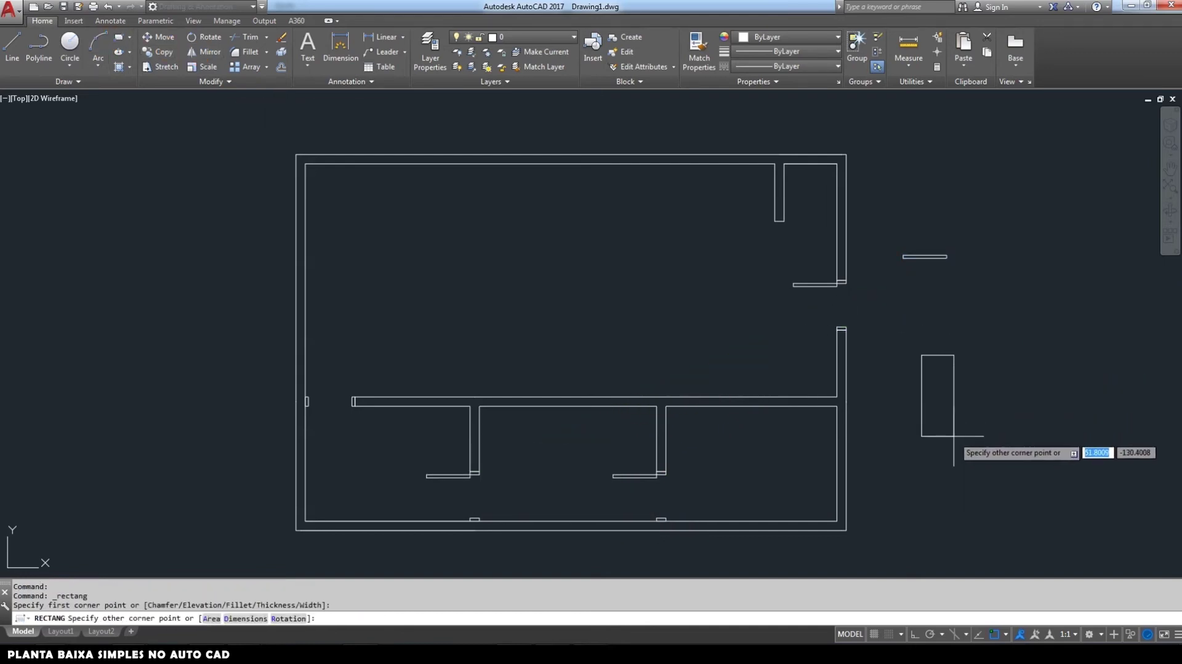
text(5)
key(Tab)
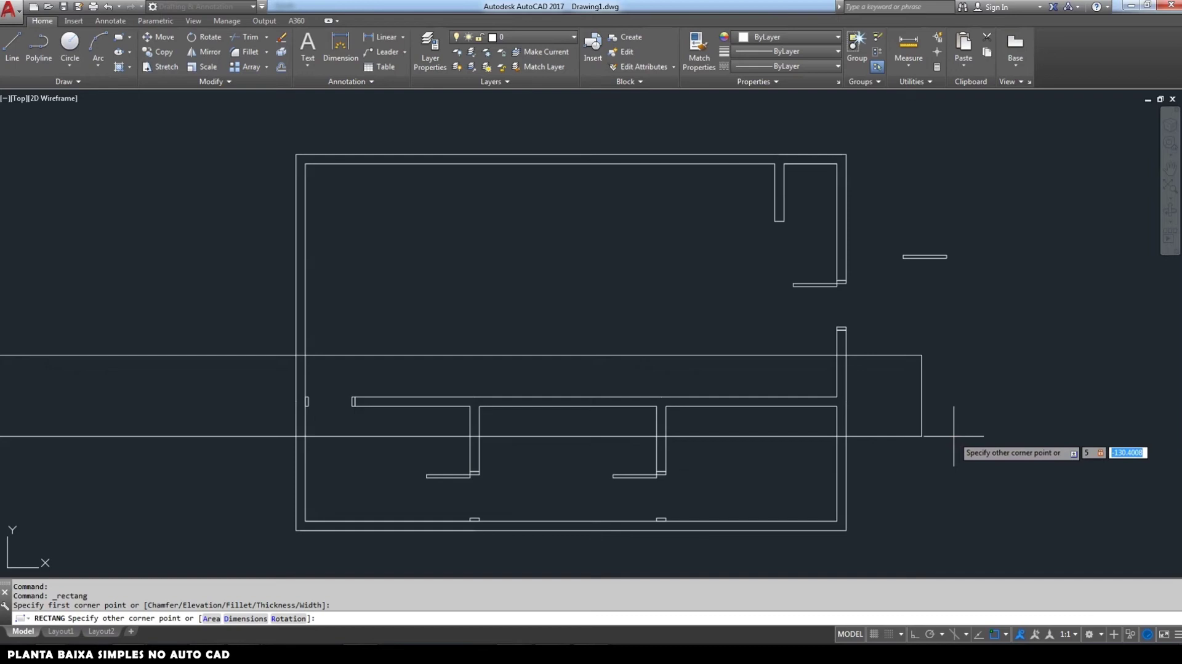
text(70)
key(Return)
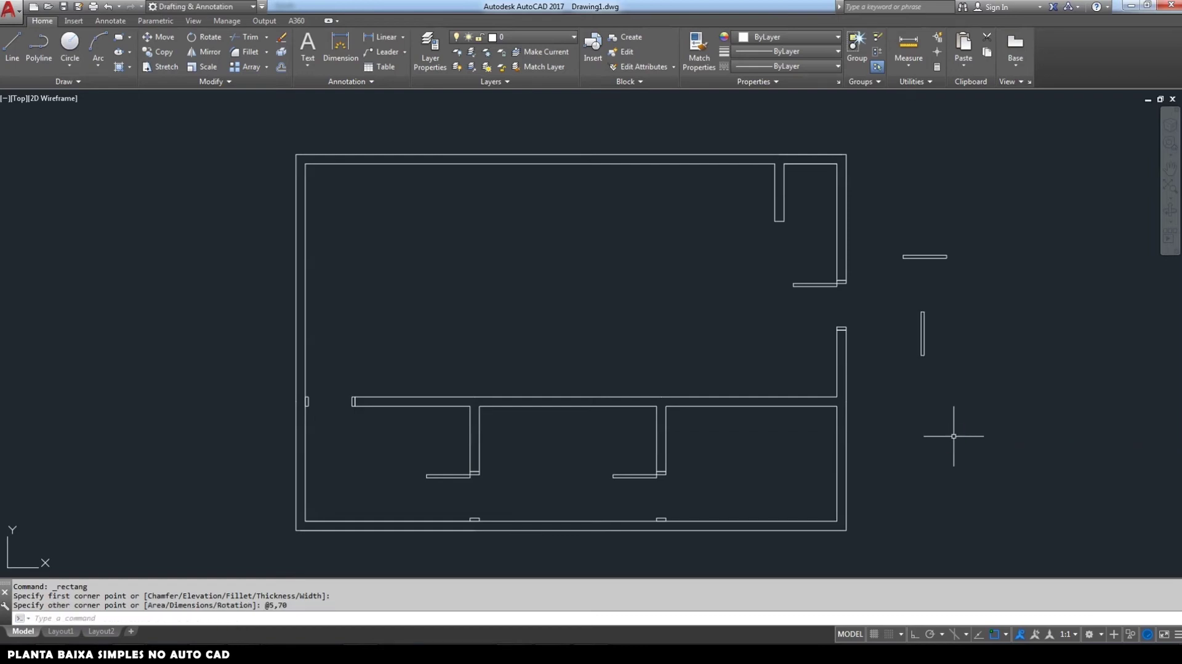
Step: Copy the vertical door from its upper end to the lower corner of the jamb on the left outer wall
text(co)
key(Return)
click(922, 345)
key(Return)
click(922, 312)
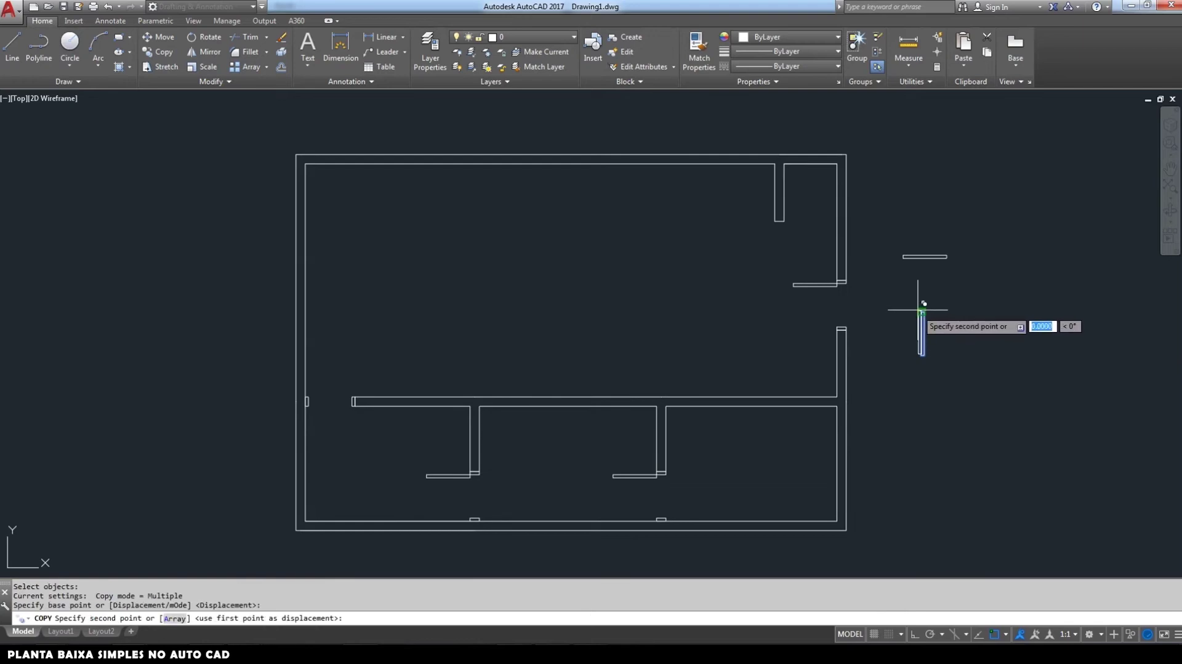
click(310, 406)
key(Return)
Step: Erase the two source door rectangles outside the plan
click(983, 431)
click(890, 251)
key(Delete)
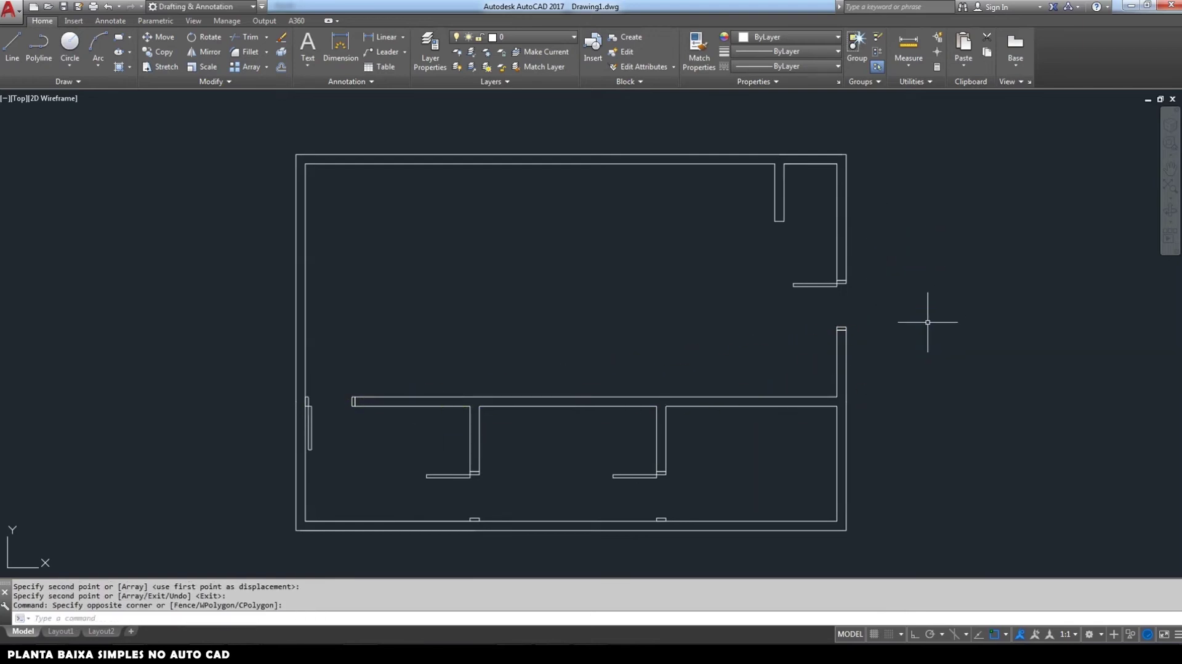
Step: With Ortho on, draw a line 60 long down the left outer wall from its upper inner corner
middle_drag(958, 411, 975, 400)
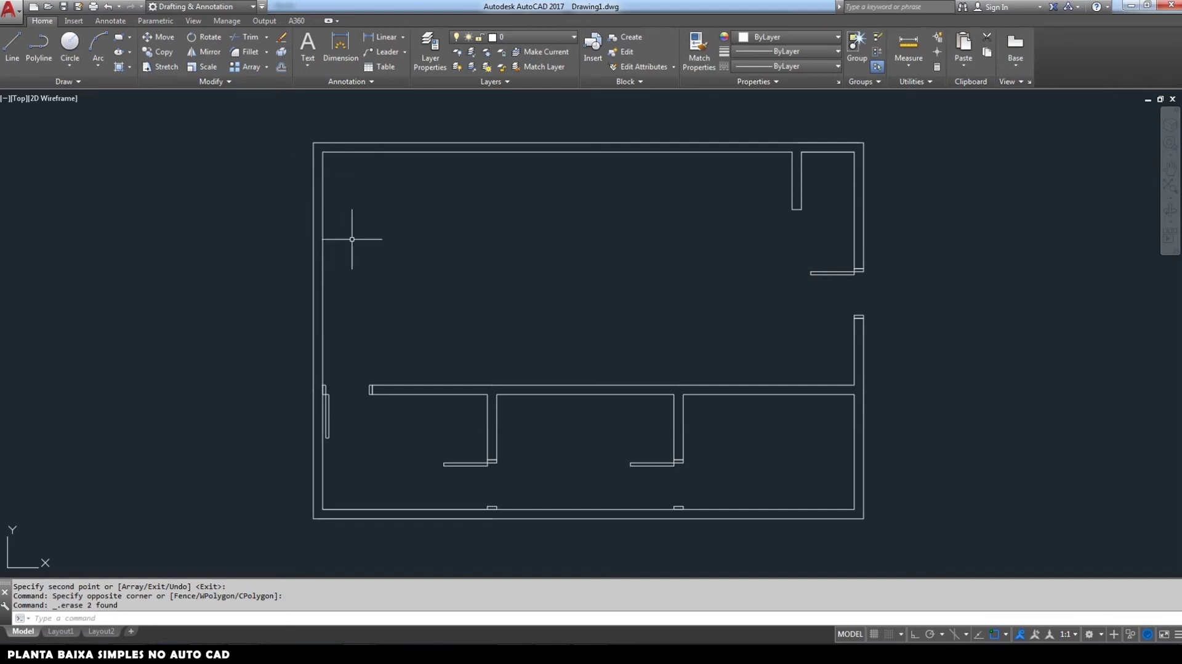
click(3, 57)
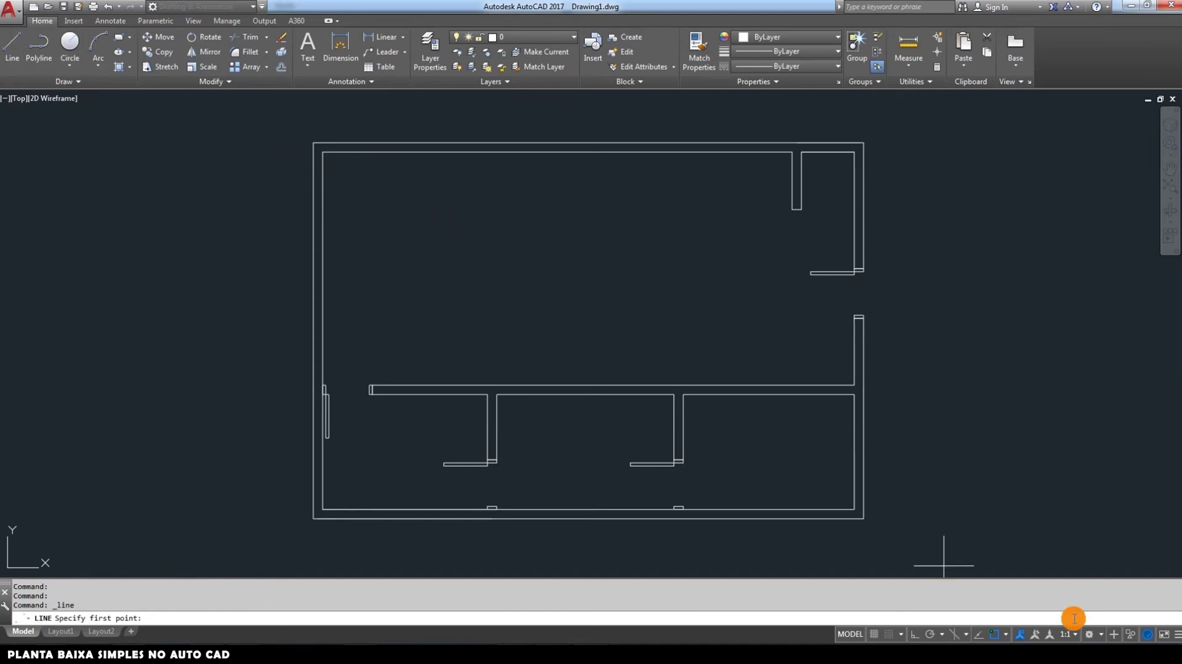
click(914, 634)
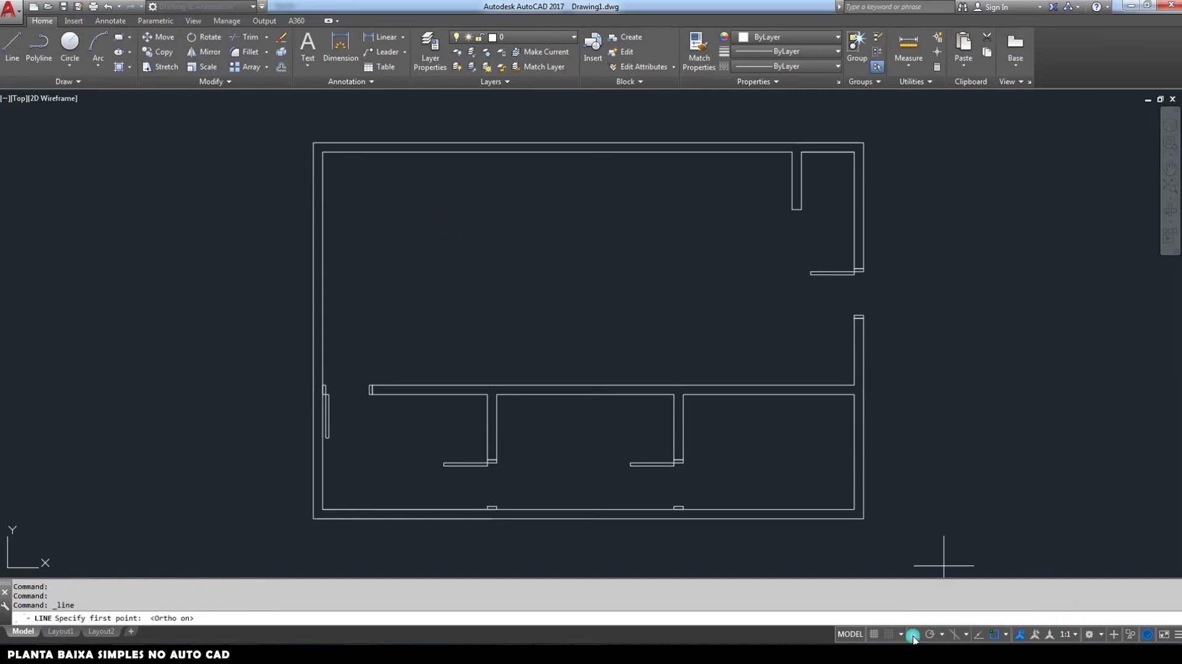
click(315, 145)
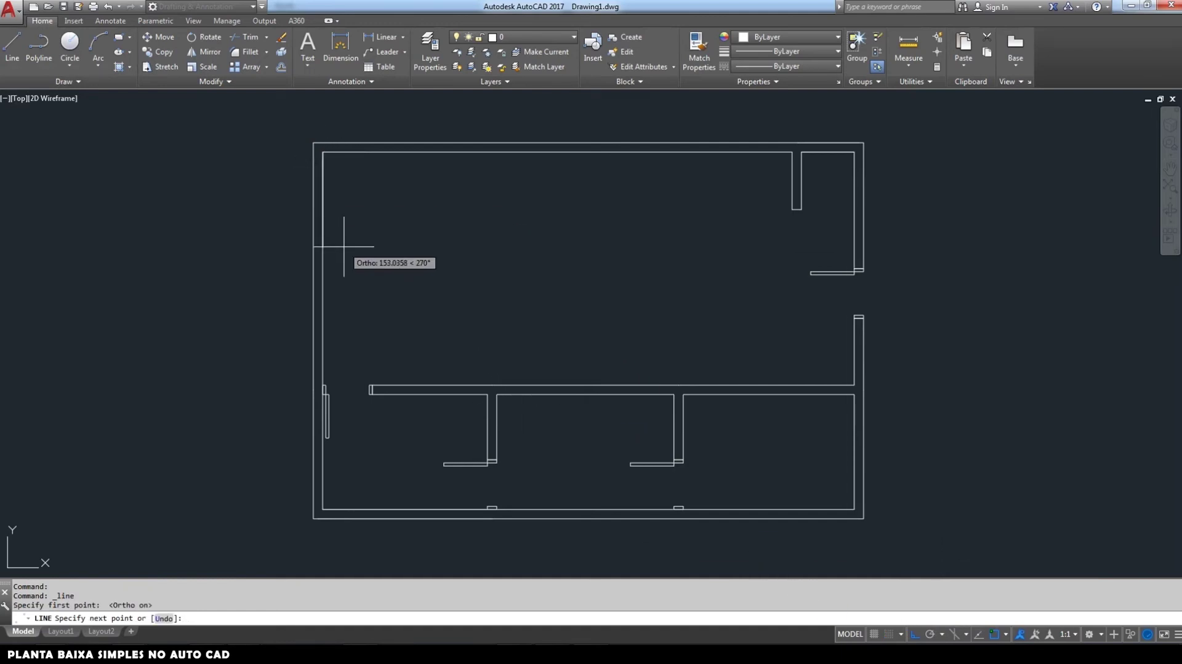
text(60)
key(Return)
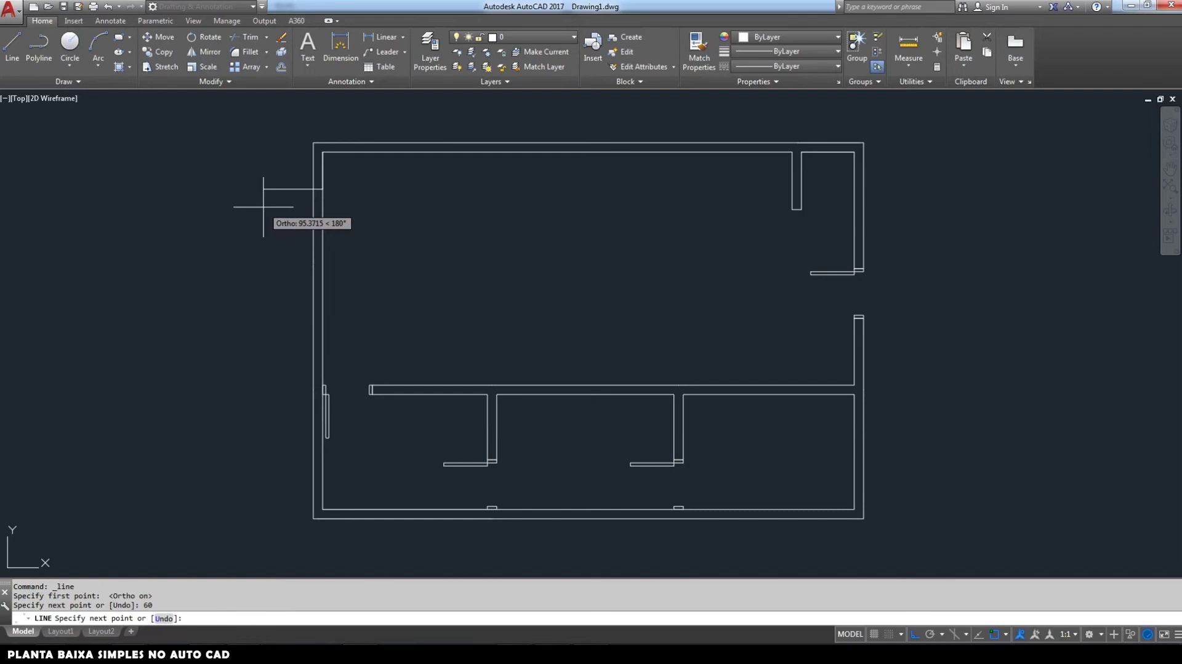
Step: Continue the line 15 left across the wall, 150 down its outer face and 15 right to outline the window opening
text(15)
key(Return)
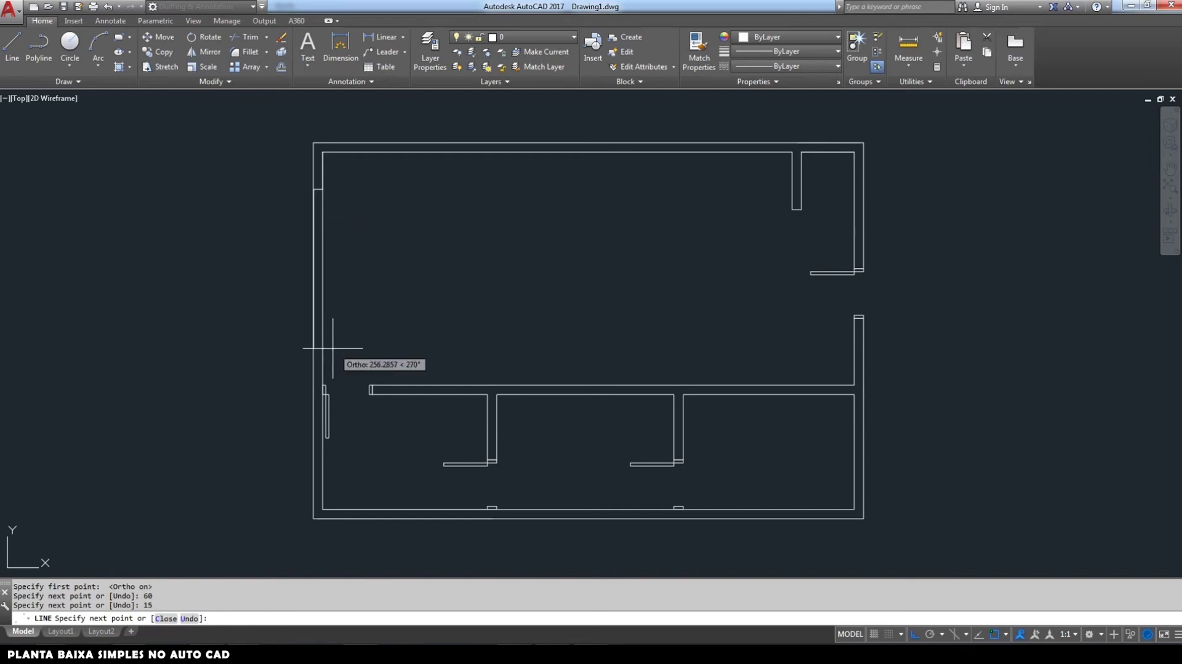
text(150)
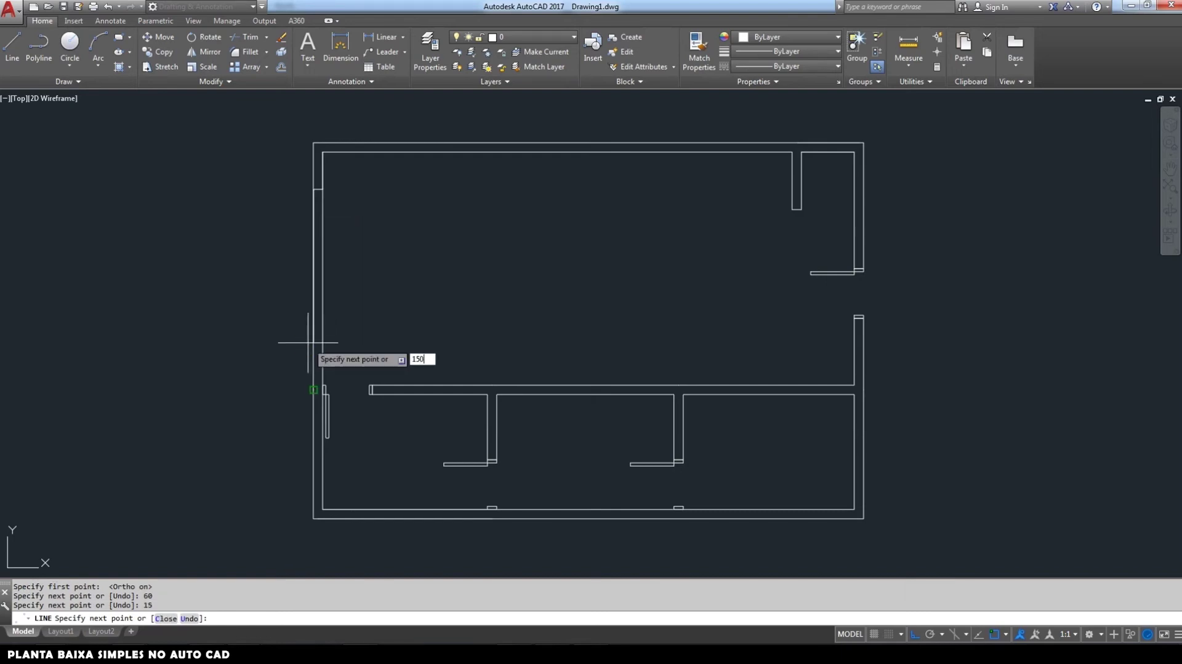
key(Return)
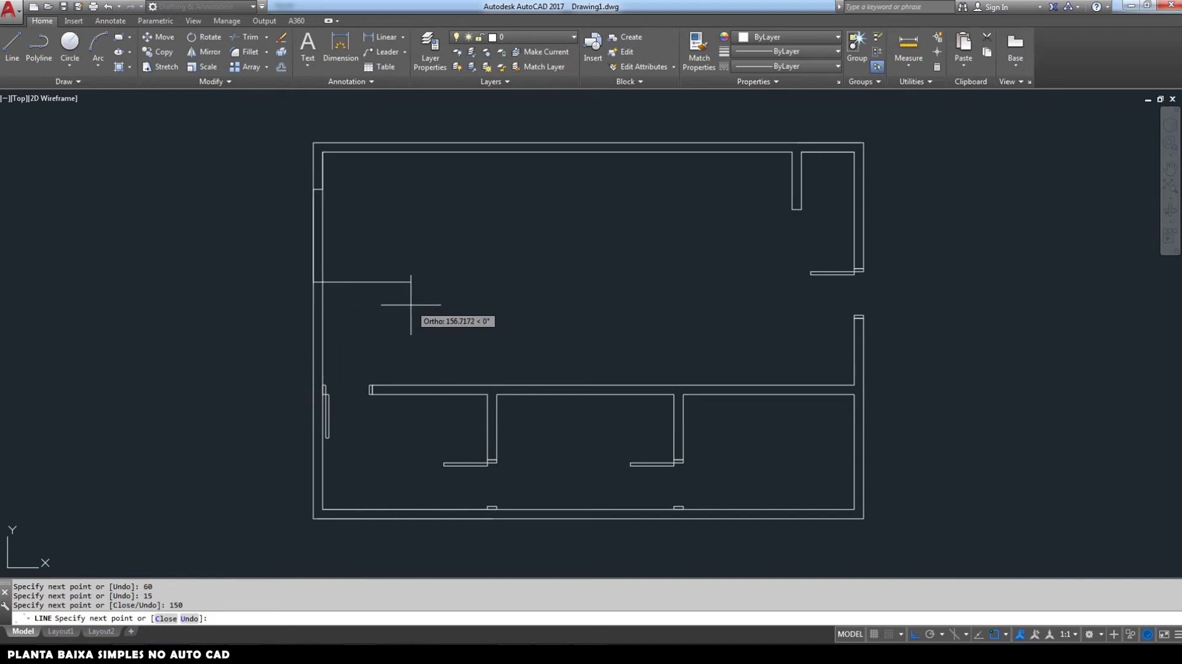
text(15)
key(Return)
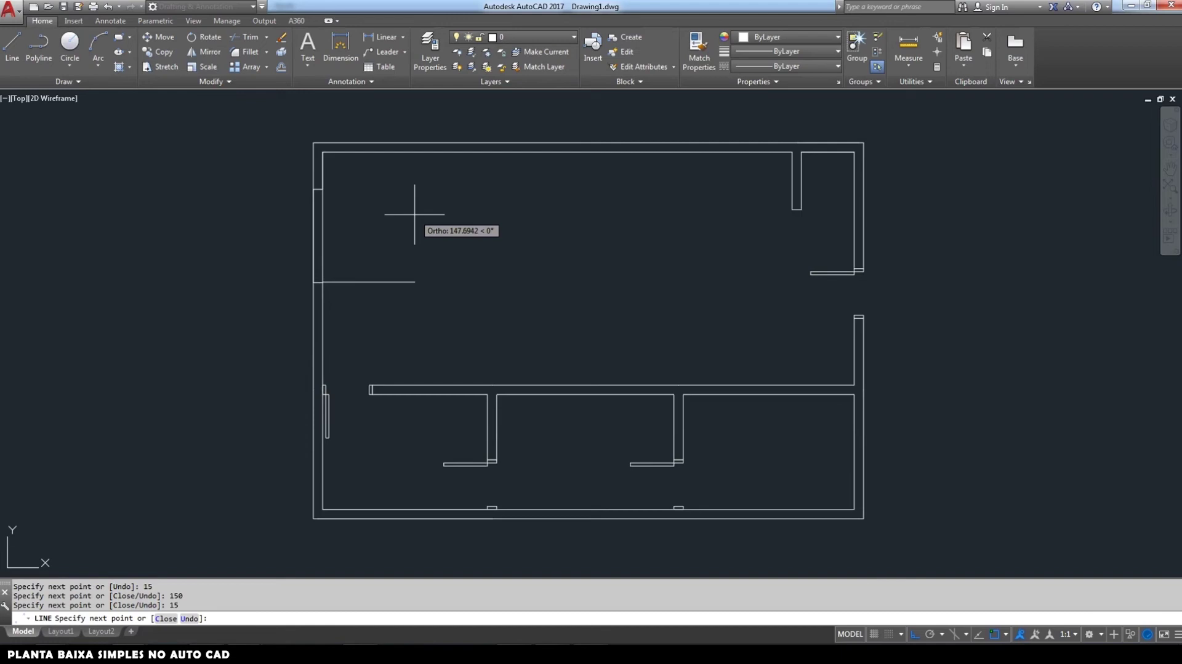
key(Return)
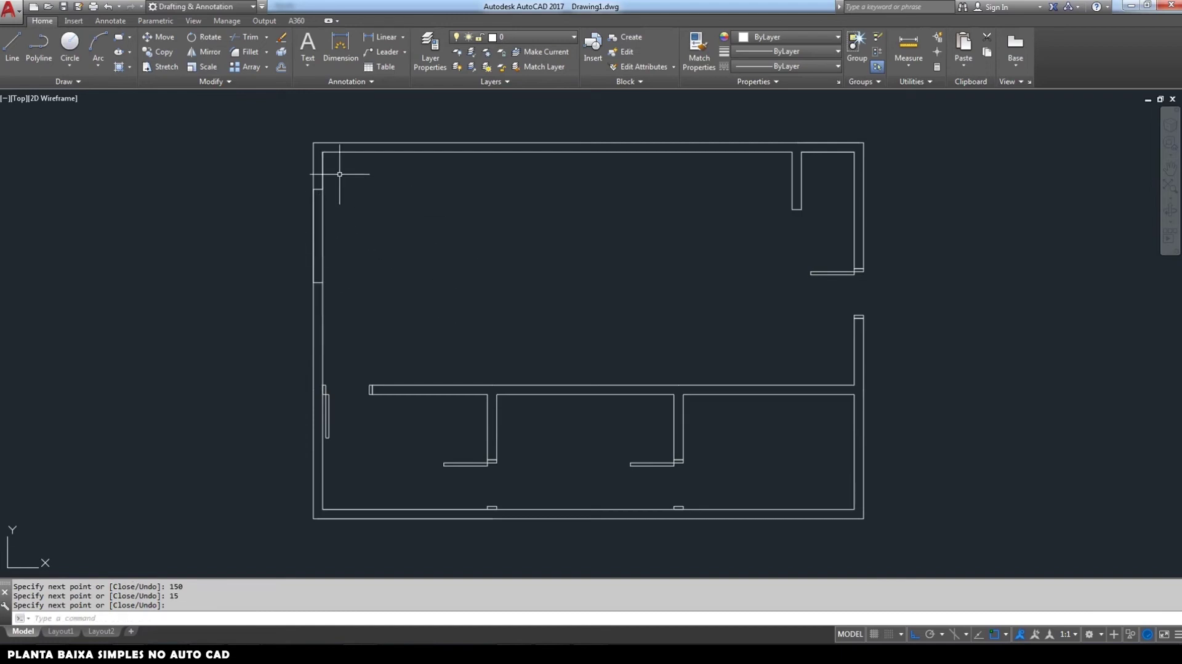
Step: Trim the left outer wall's lines between the window's two end lines and erase the remaining line on the outer face
click(251, 42)
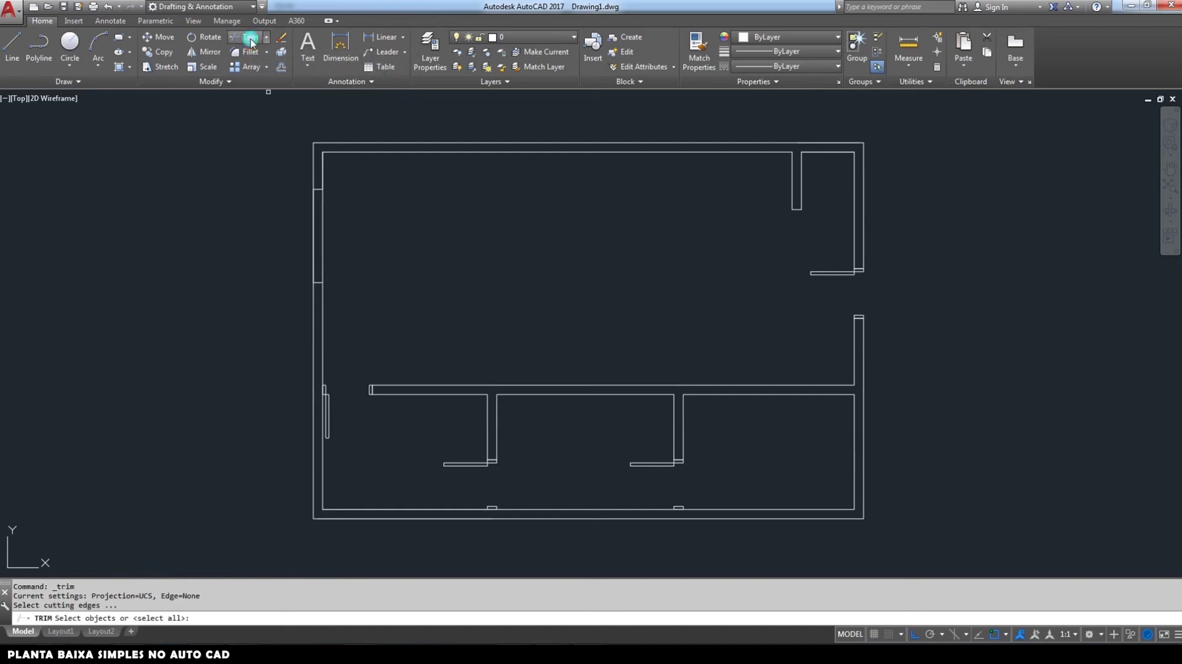
click(378, 348)
click(269, 129)
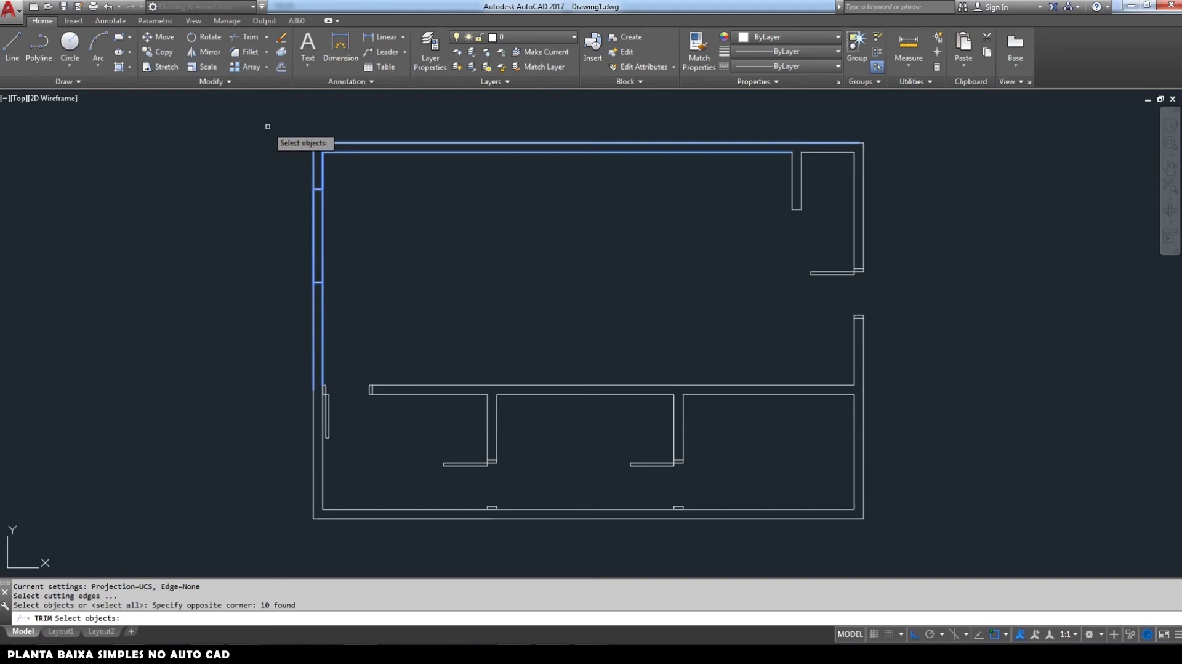
key(Return)
click(397, 234)
click(205, 212)
key(Return)
click(313, 235)
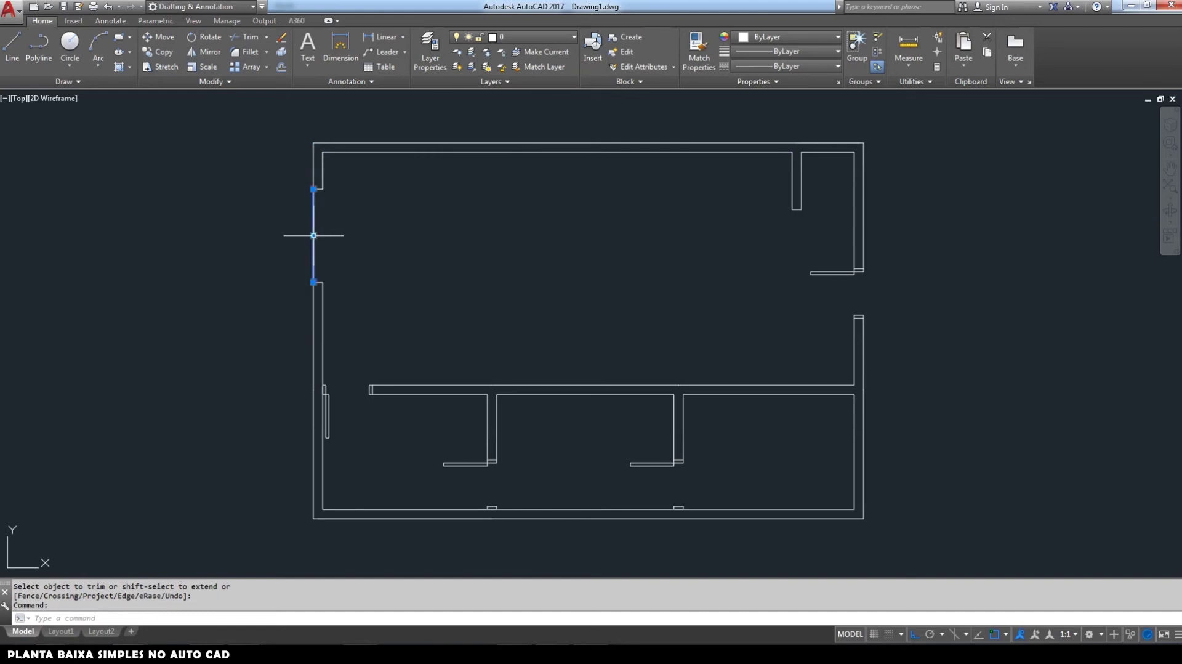
key(Delete)
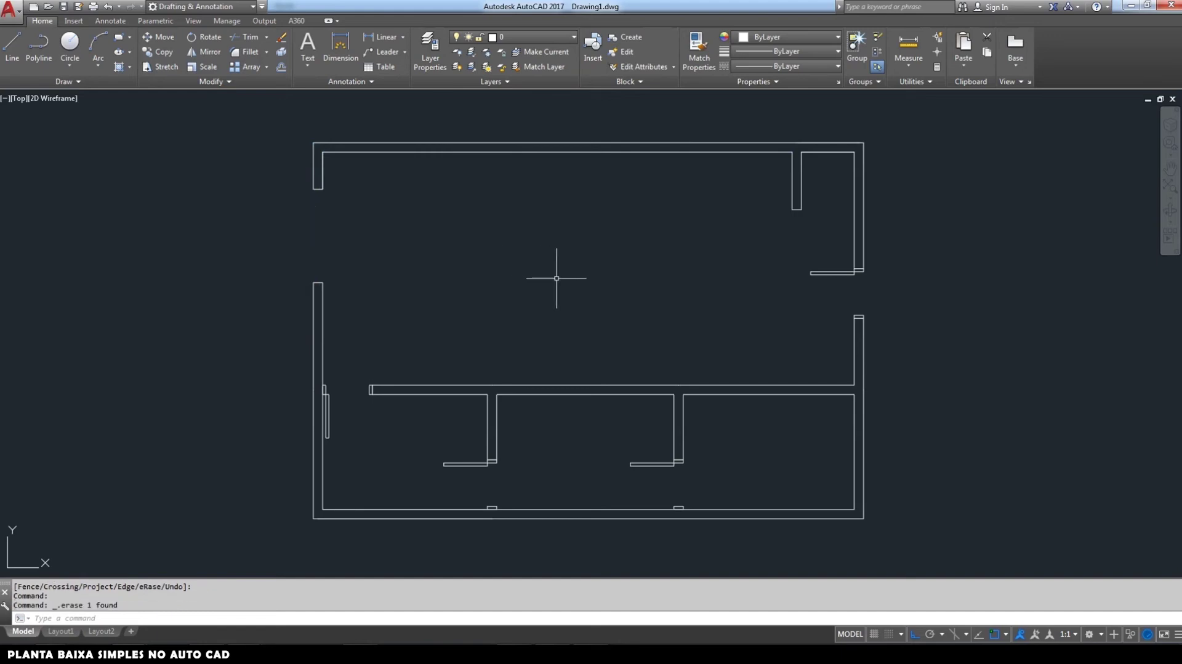
Step: Copy the lower jamb of the right outer wall's door opening to the lower end of the window opening in the left wall
middle_drag(477, 259, 455, 266)
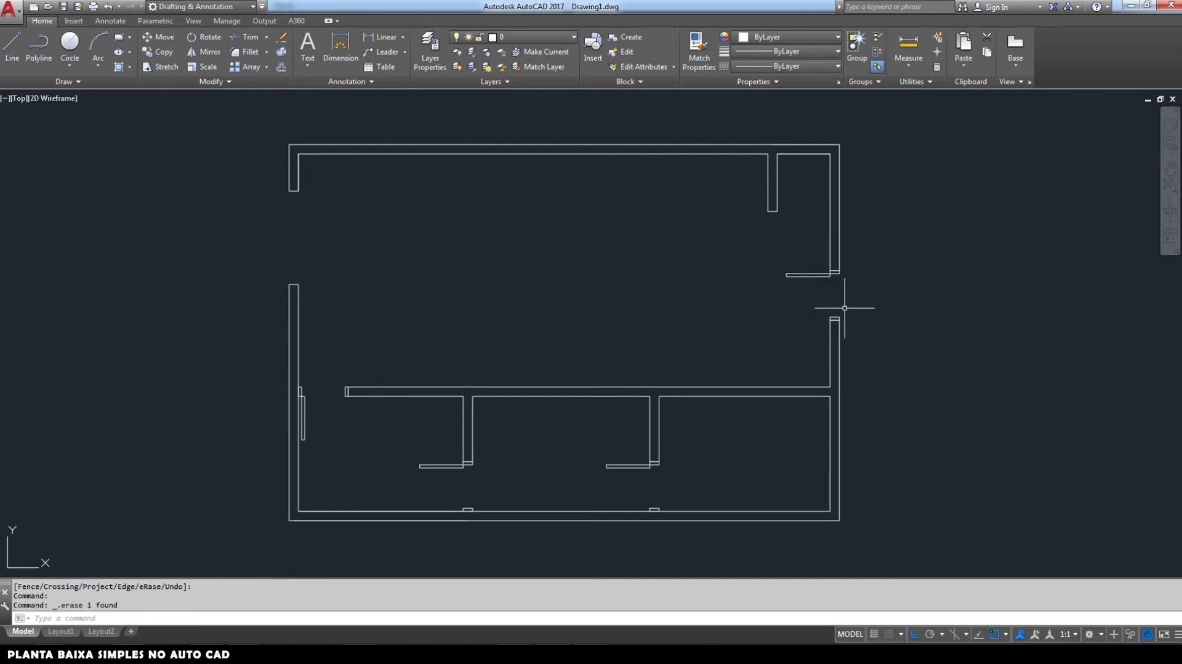
click(158, 52)
click(834, 317)
key(Return)
click(835, 320)
click(294, 284)
key(Return)
Step: Copy the window opening's lower jamb to the upper end of the opening
scroll(232, 220, up, 2)
click(159, 51)
click(331, 320)
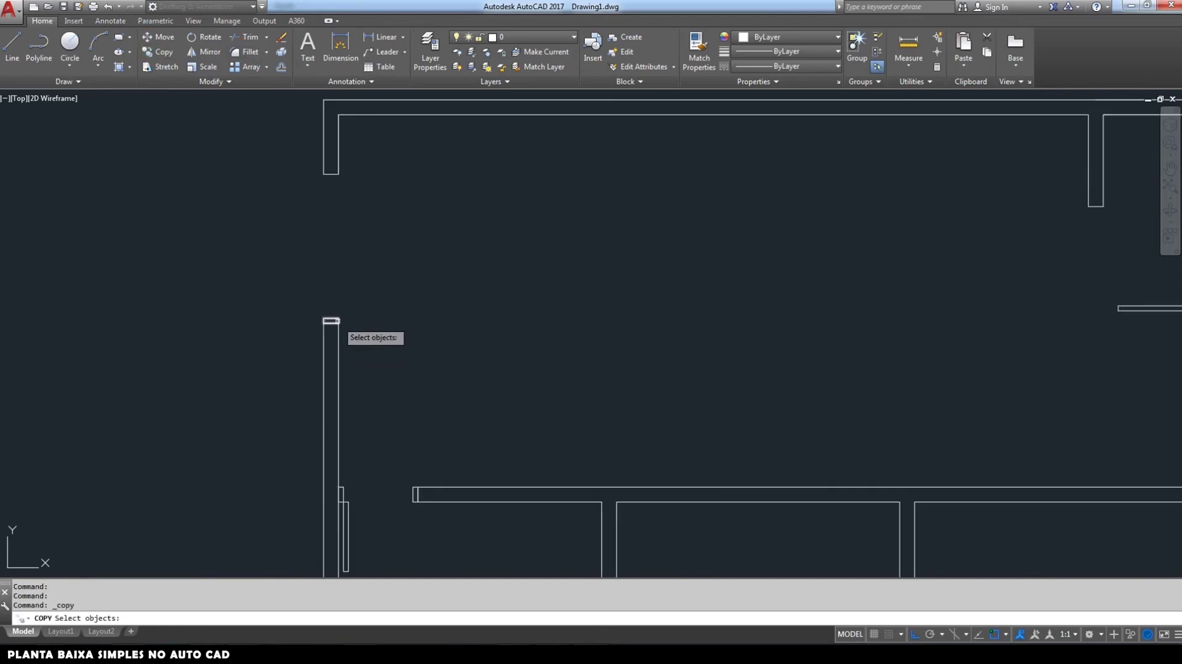
key(Return)
click(337, 319)
click(338, 173)
key(Return)
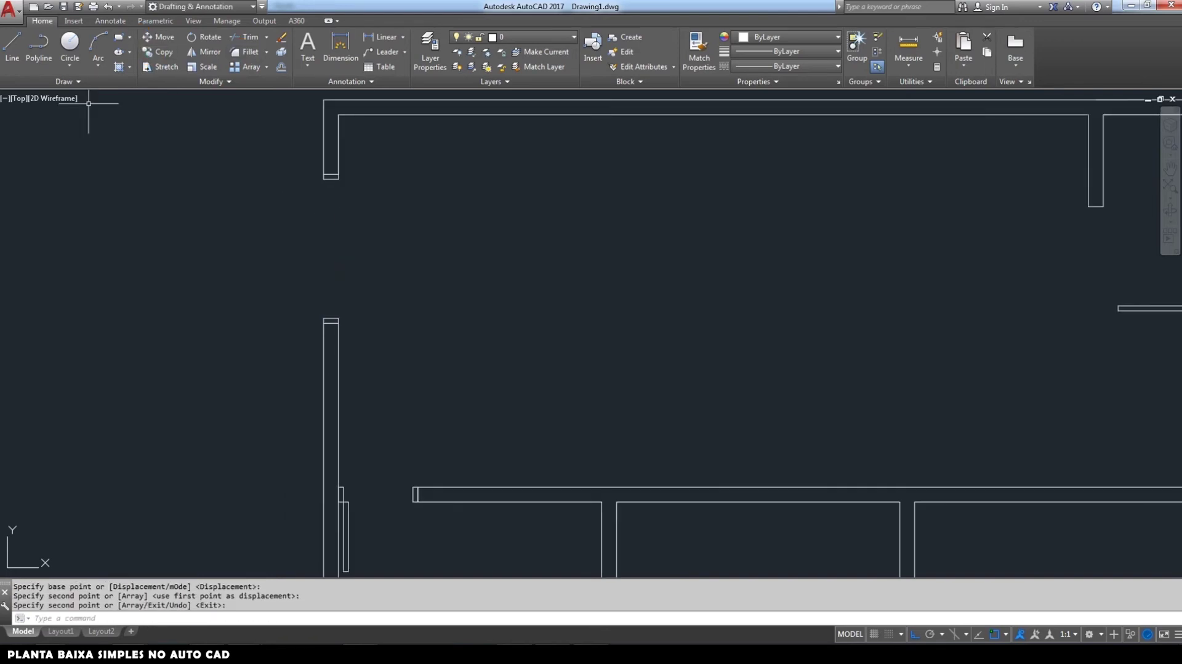
Step: Draw two vertical lines between the window jambs, along the inner and outer faces of the left wall
click(12, 43)
click(338, 319)
click(338, 176)
key(Return)
key(Return)
click(323, 319)
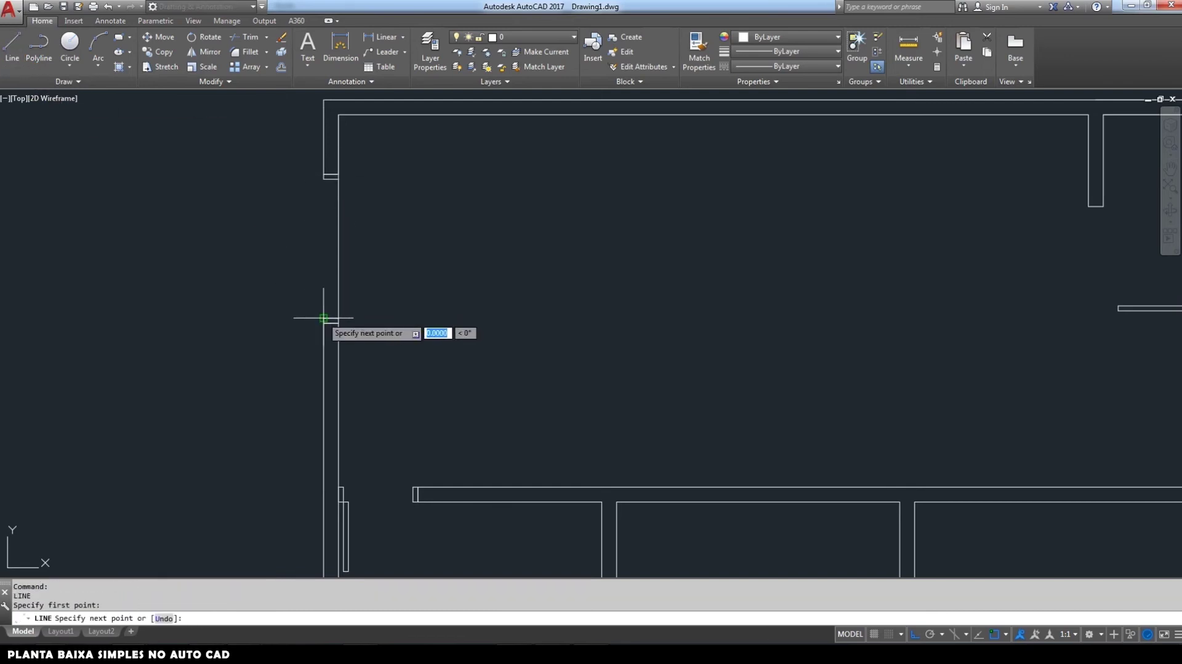
click(323, 179)
key(Return)
scroll(488, 253, down, 3)
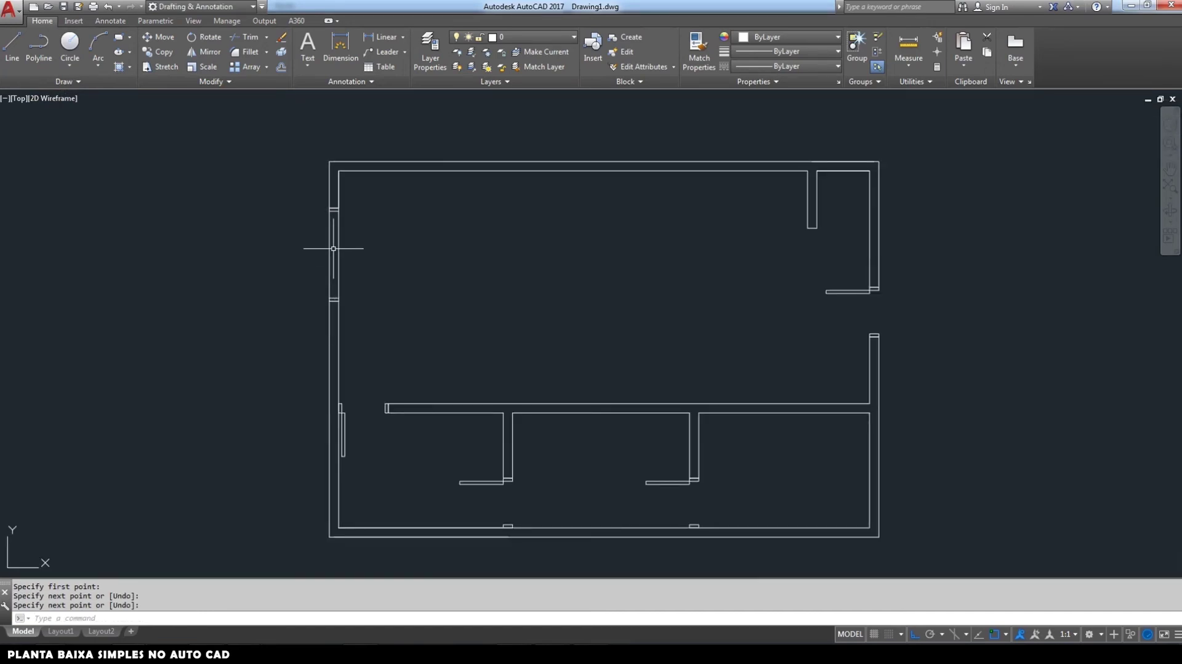
Step: Offset the window's inner line by 7.5 toward the outer face to form the glass line at mid-wall
scroll(333, 248, up, 4)
middle_drag(330, 251, 360, 276)
middle_drag(416, 333, 495, 341)
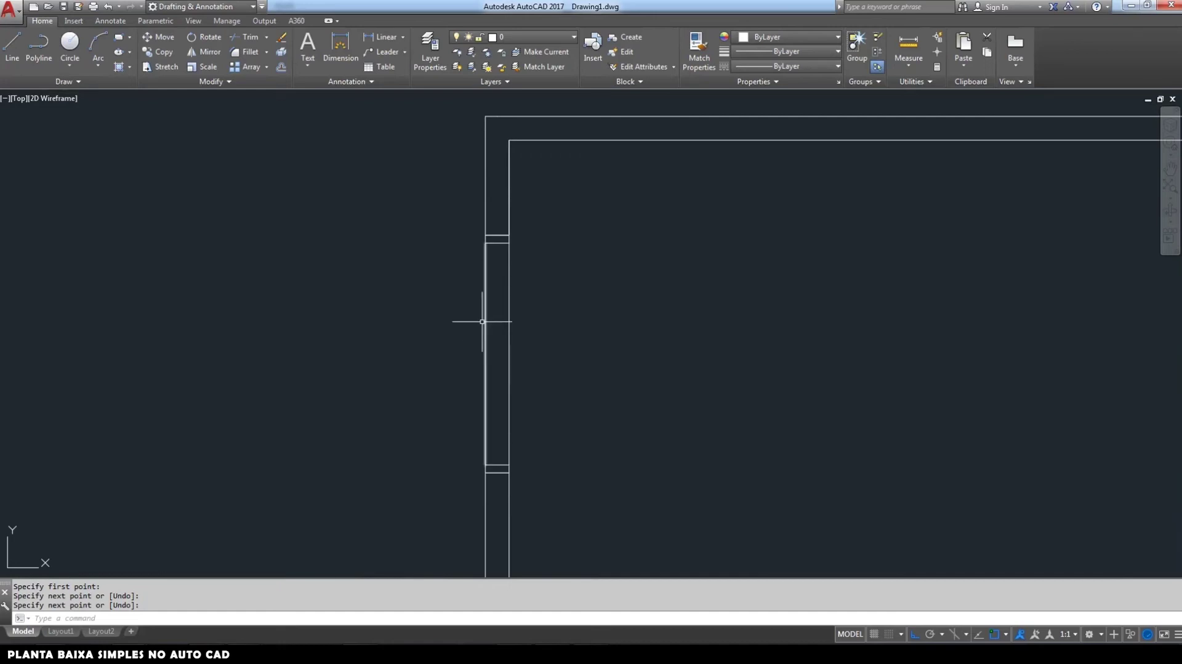
click(280, 68)
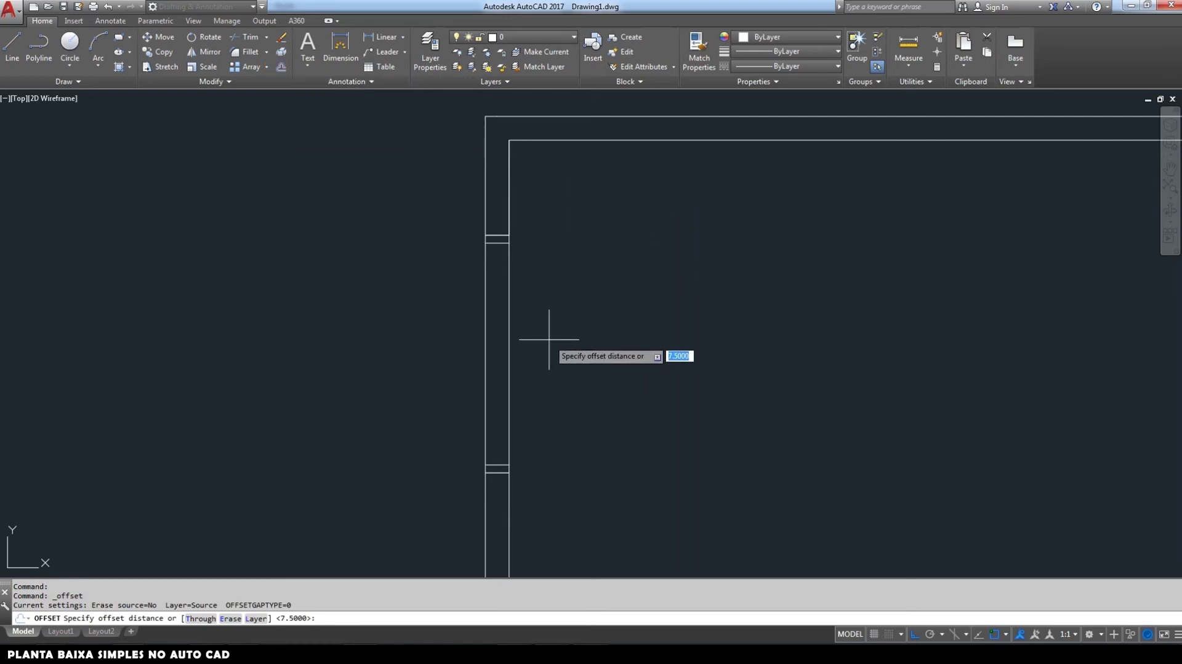
key(Return)
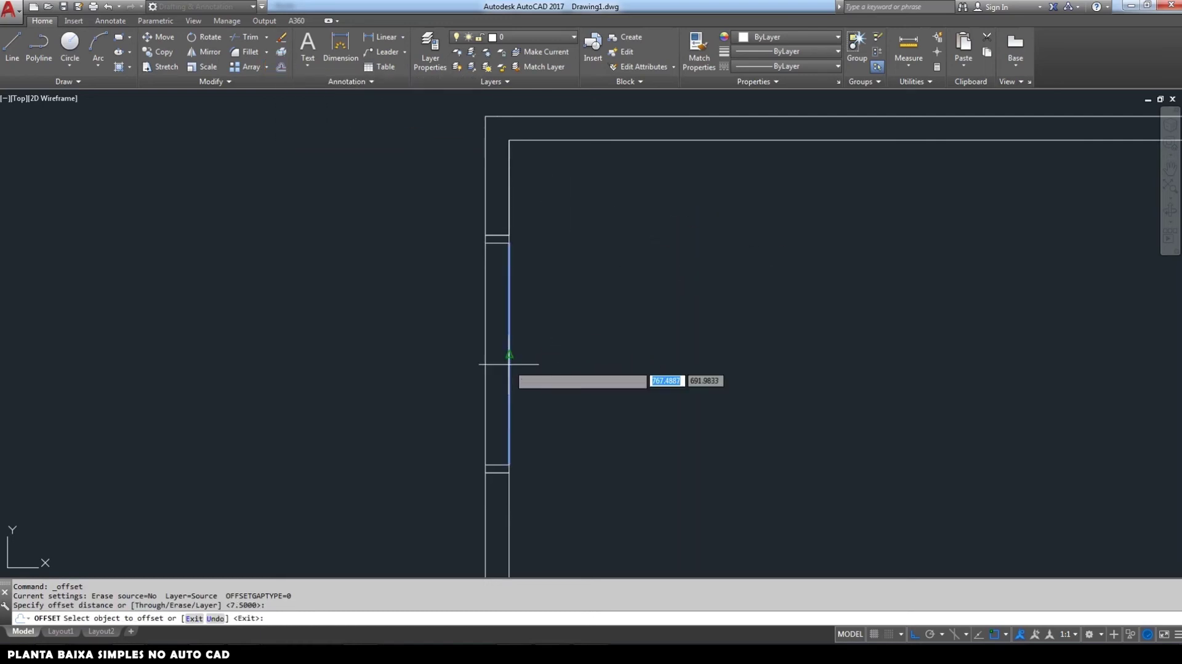
click(509, 363)
click(424, 367)
key(Return)
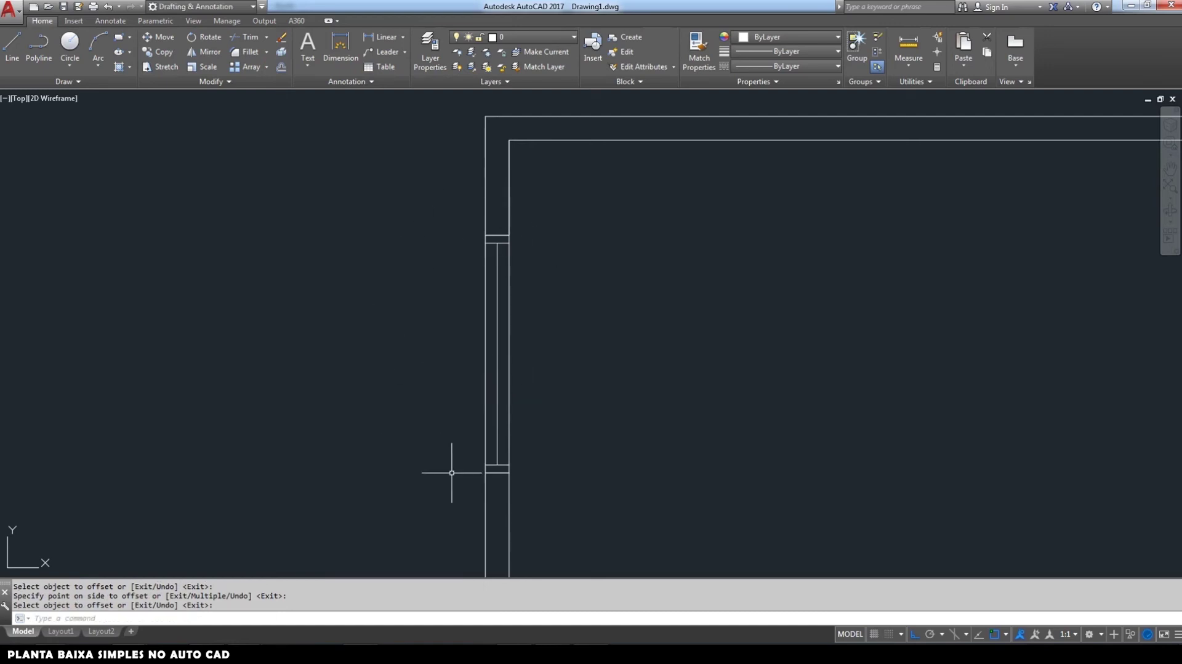
scroll(422, 256, down, 5)
middle_drag(598, 351, 474, 304)
middle_drag(518, 341, 495, 342)
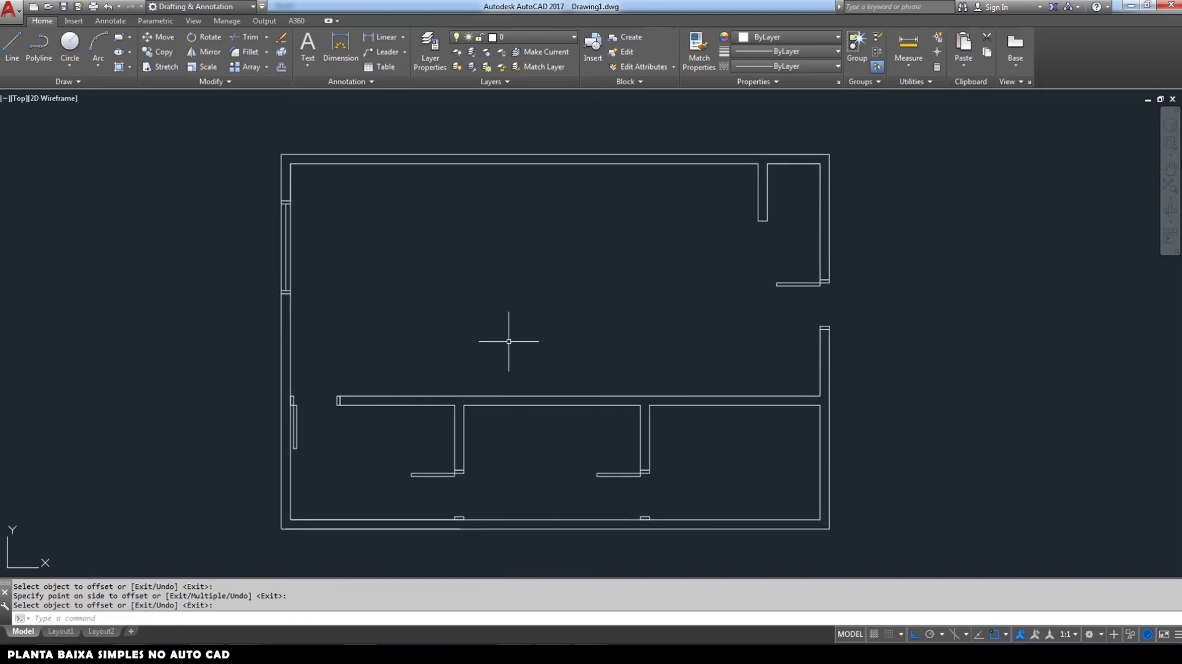
middle_drag(493, 345, 536, 348)
scroll(482, 354, down, 2)
scroll(533, 349, up, 2)
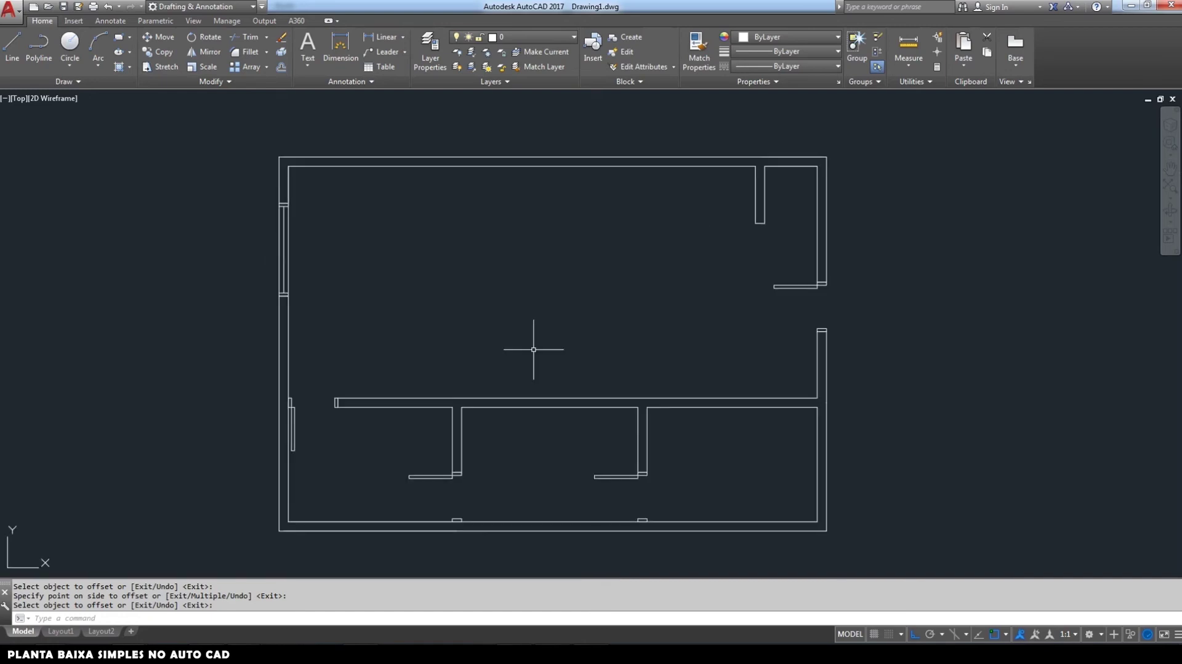
Step: Dimension the upper room from the left wall's inner face to the stub wall, placing the dimension above the plan
click(111, 22)
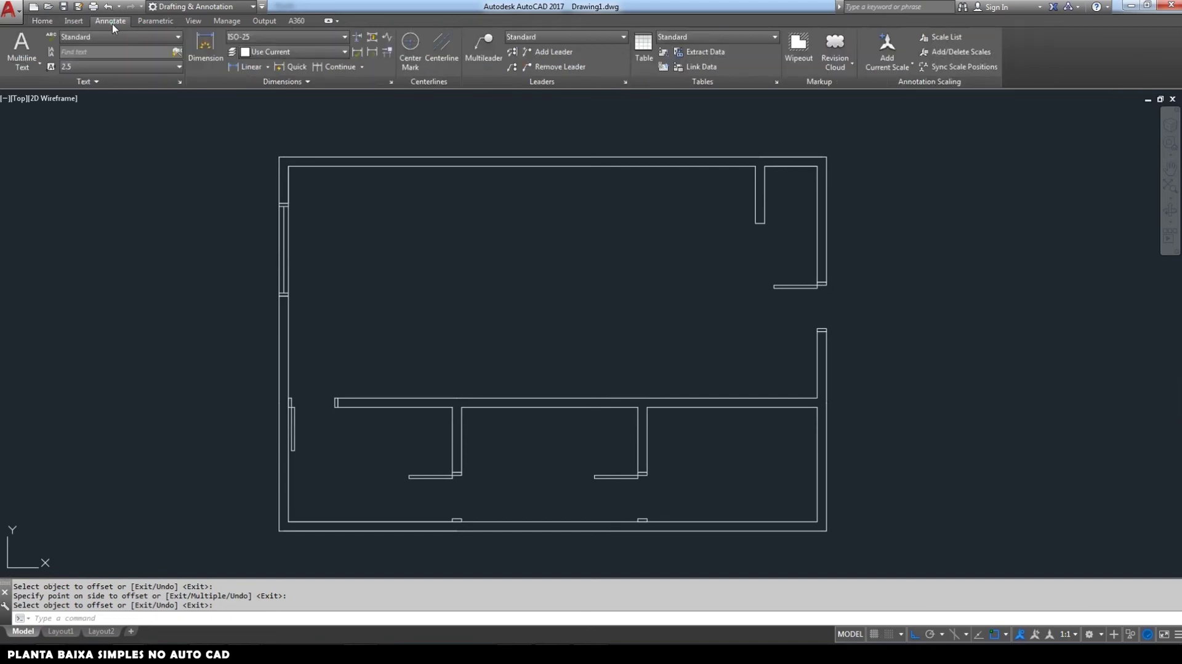
click(201, 54)
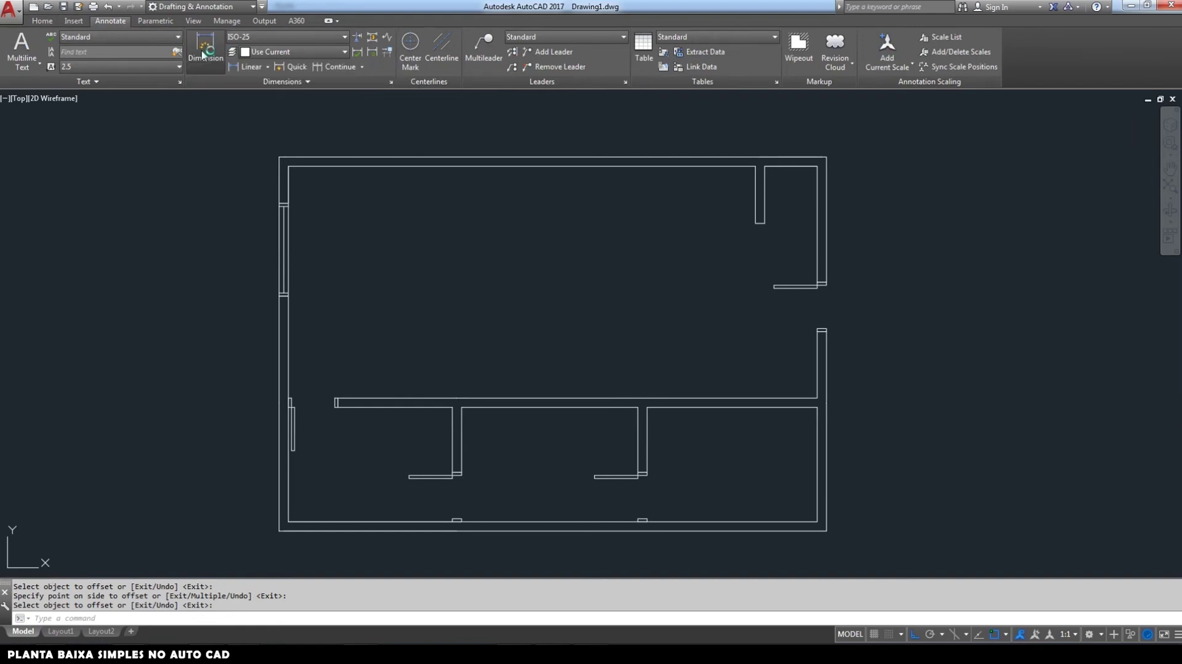
click(206, 54)
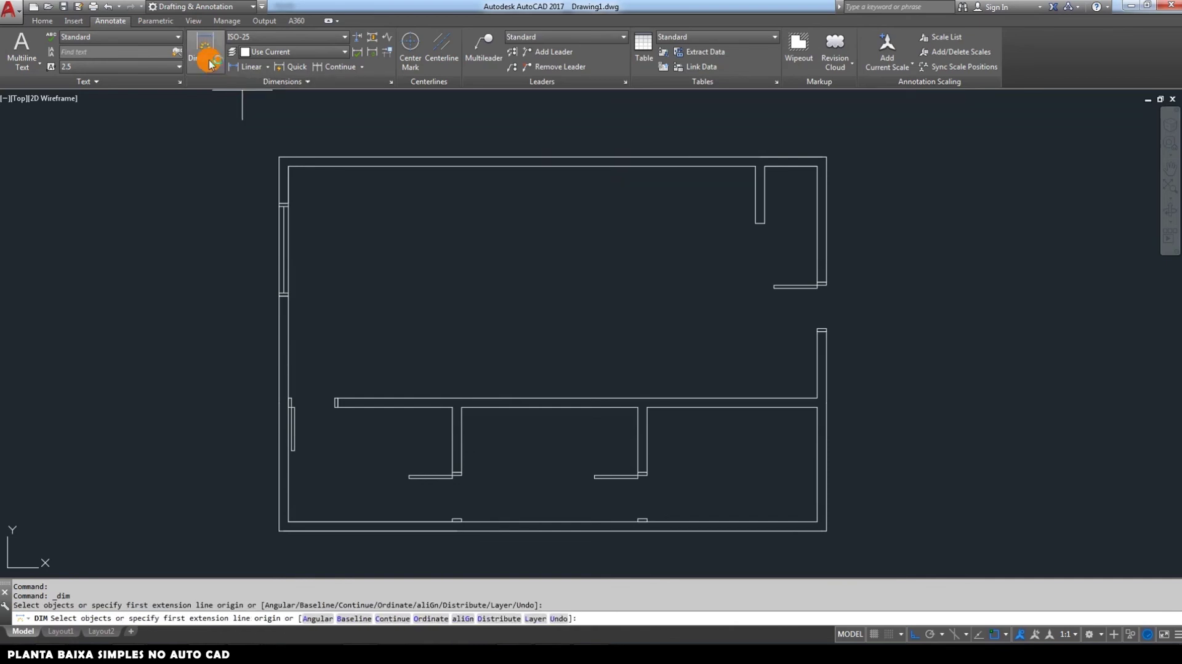
click(288, 165)
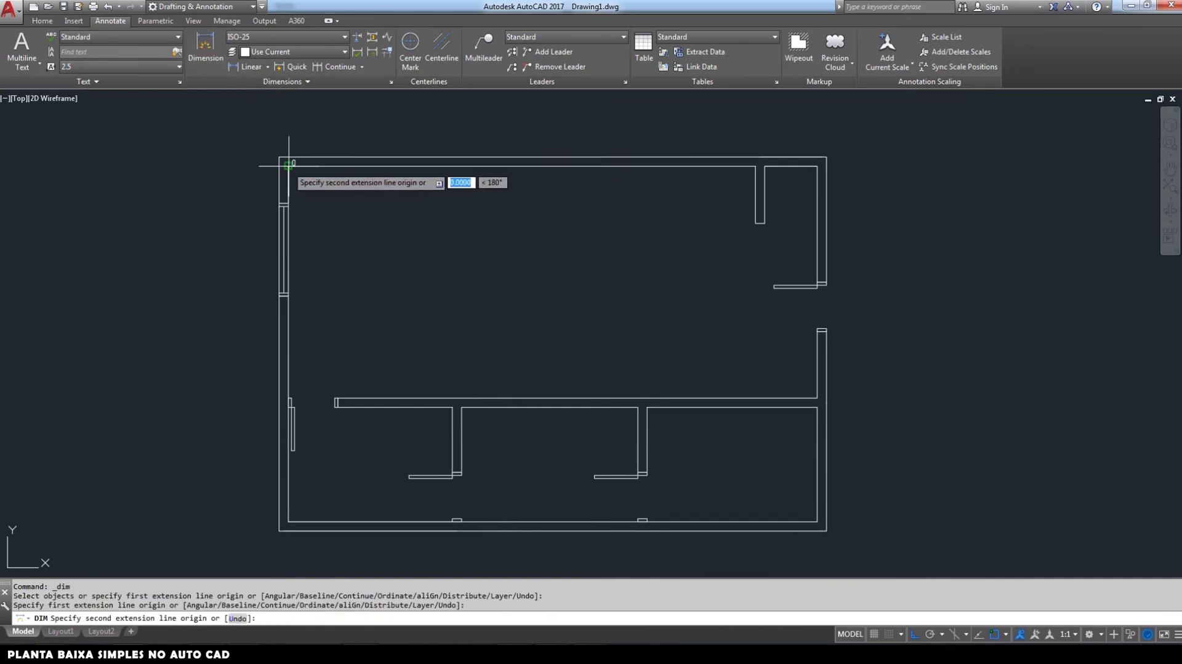
click(756, 166)
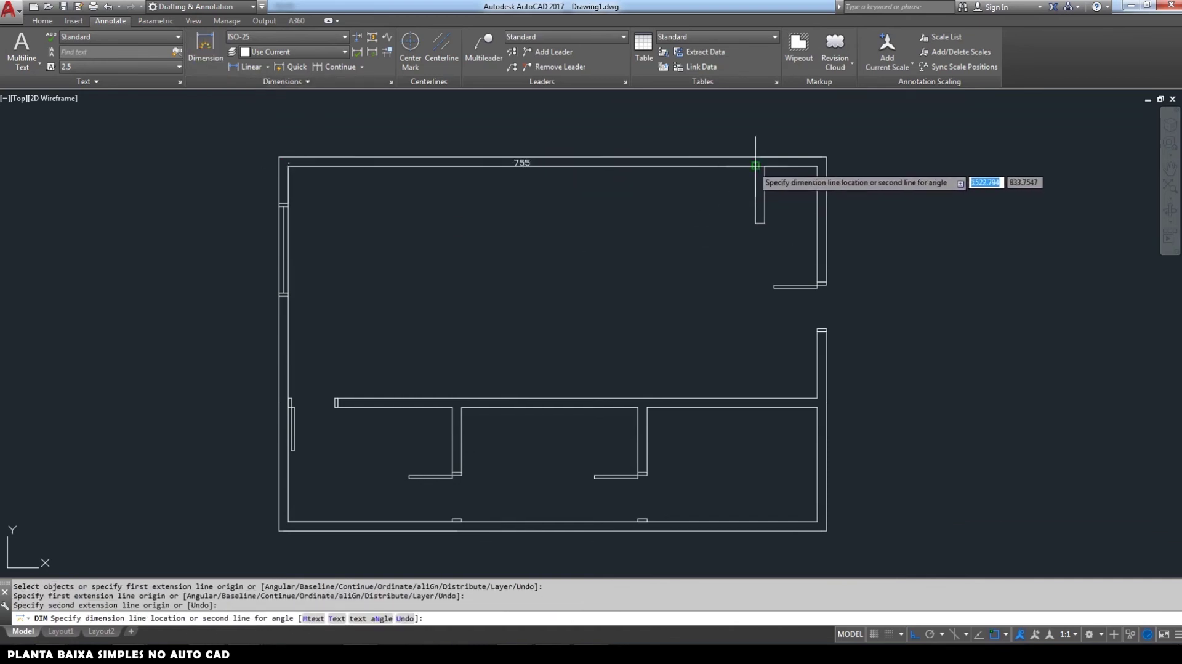
click(750, 126)
key(Escape)
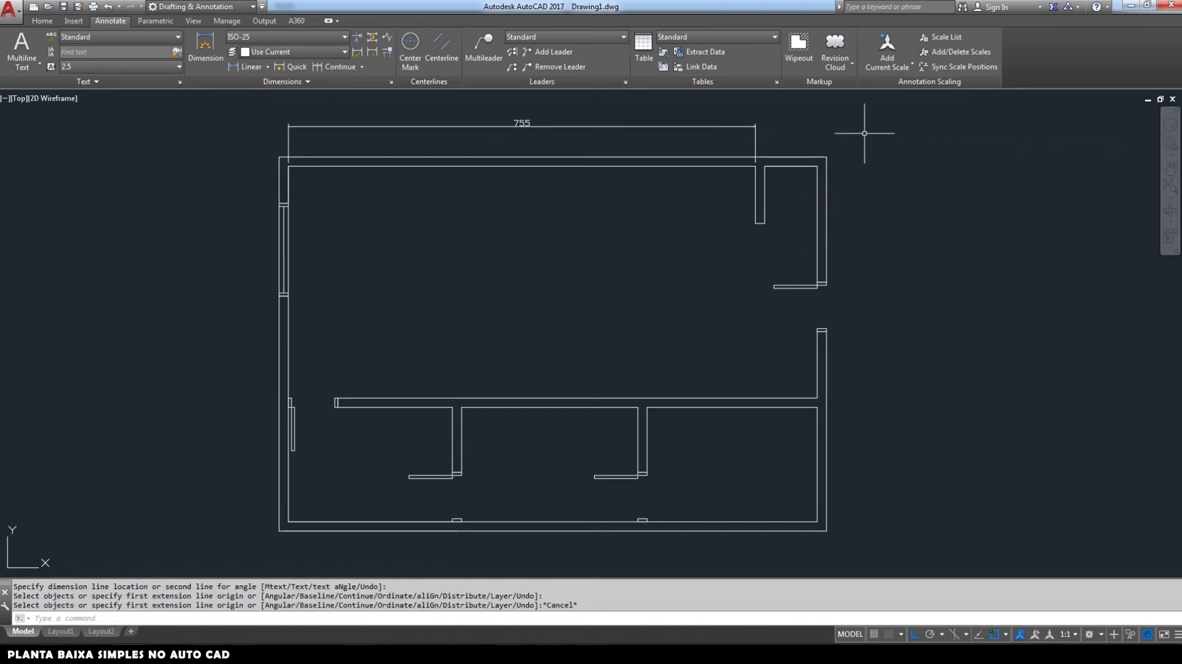
Step: Dimension the upper stub wall's thickness in line with the horizontal dimension above the plan
click(212, 56)
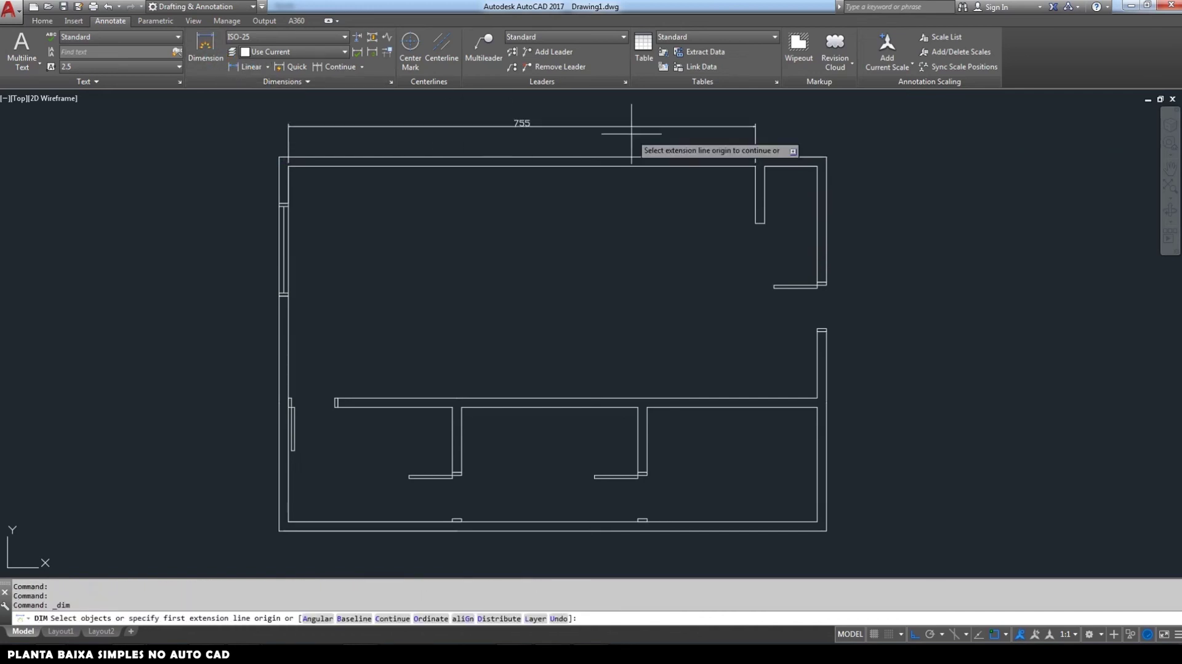
click(755, 167)
click(762, 168)
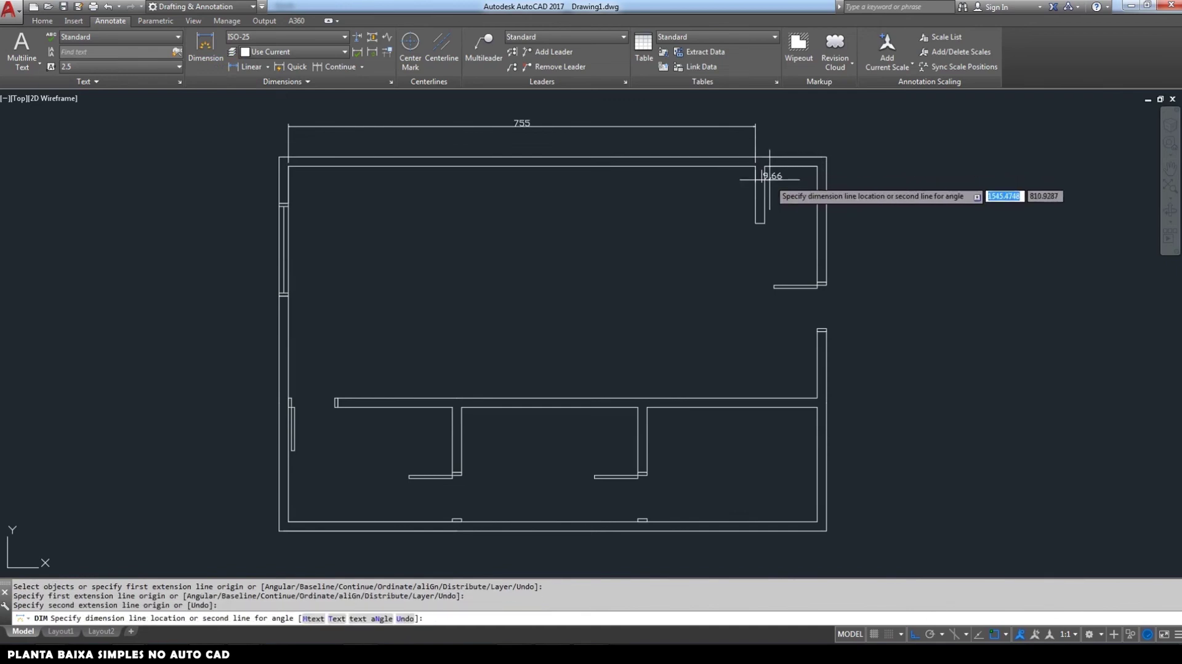
key(ctrl+z)
click(765, 165)
click(760, 123)
Step: Dimension the gap between the stub wall and the right outer wall, plus the right wall's thickness, in the same row above the plan
click(765, 166)
click(817, 161)
click(763, 123)
click(826, 160)
click(818, 161)
click(822, 125)
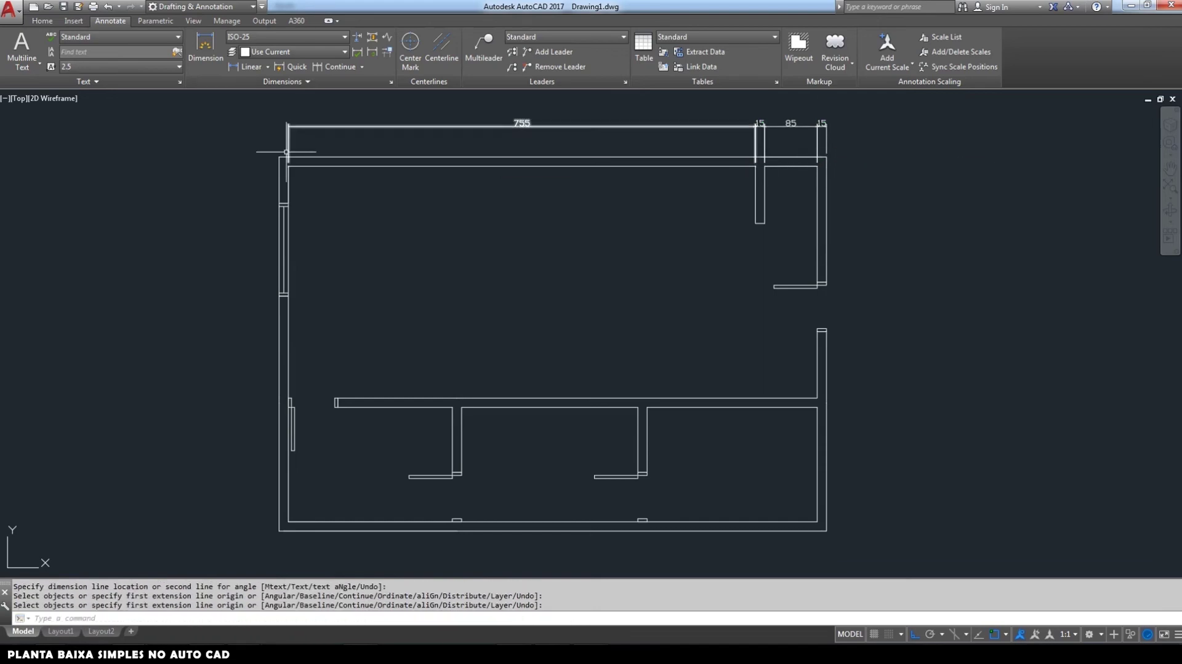
Step: Dimension the left outer wall's thickness in the row above the plan
click(287, 166)
click(286, 123)
key(Return)
Step: Dimension the lower left room's width from the left wall's inner face to the first partition, below the plan
middle_drag(469, 490, 484, 462)
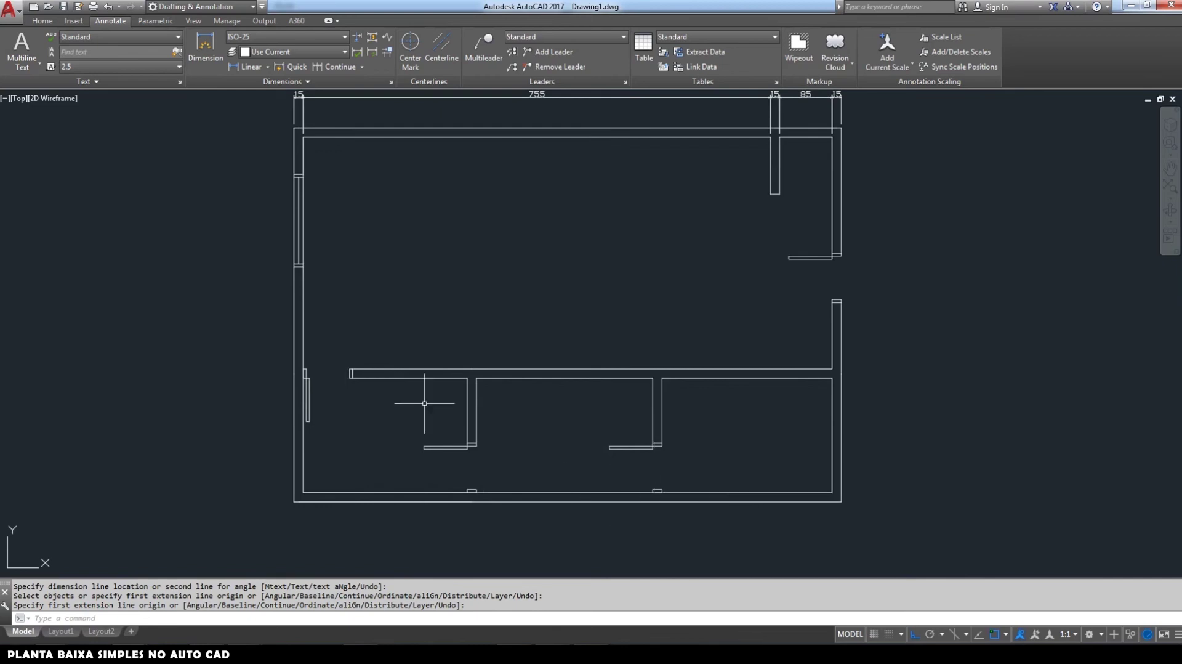
click(206, 68)
click(303, 491)
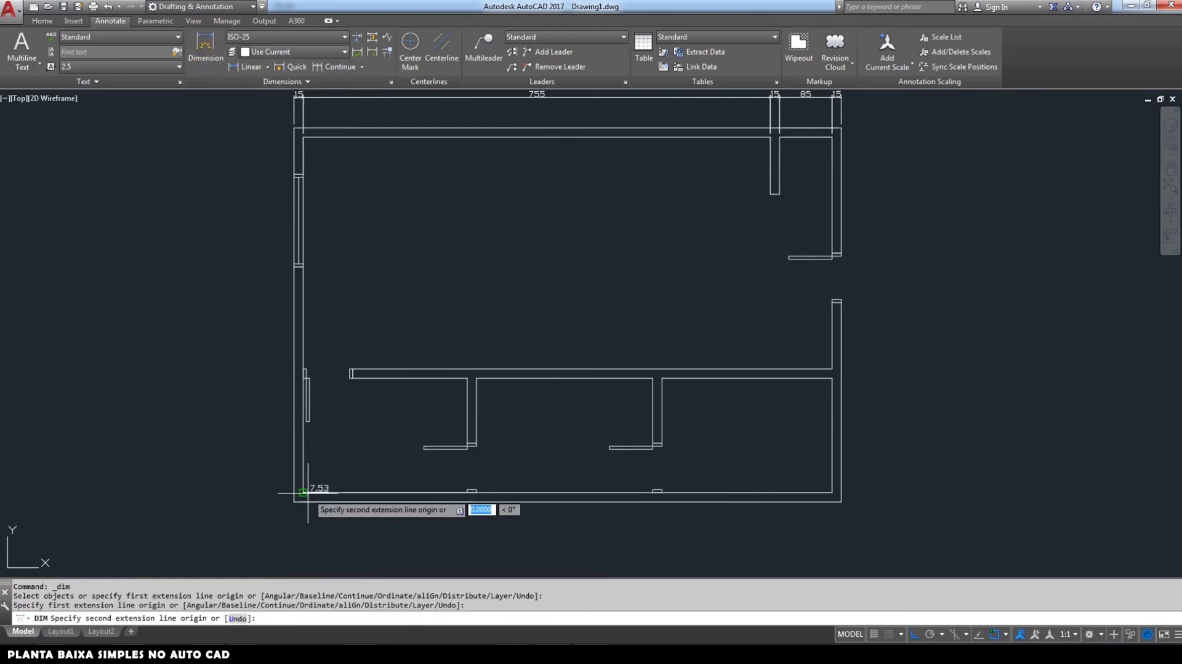
click(467, 492)
click(466, 539)
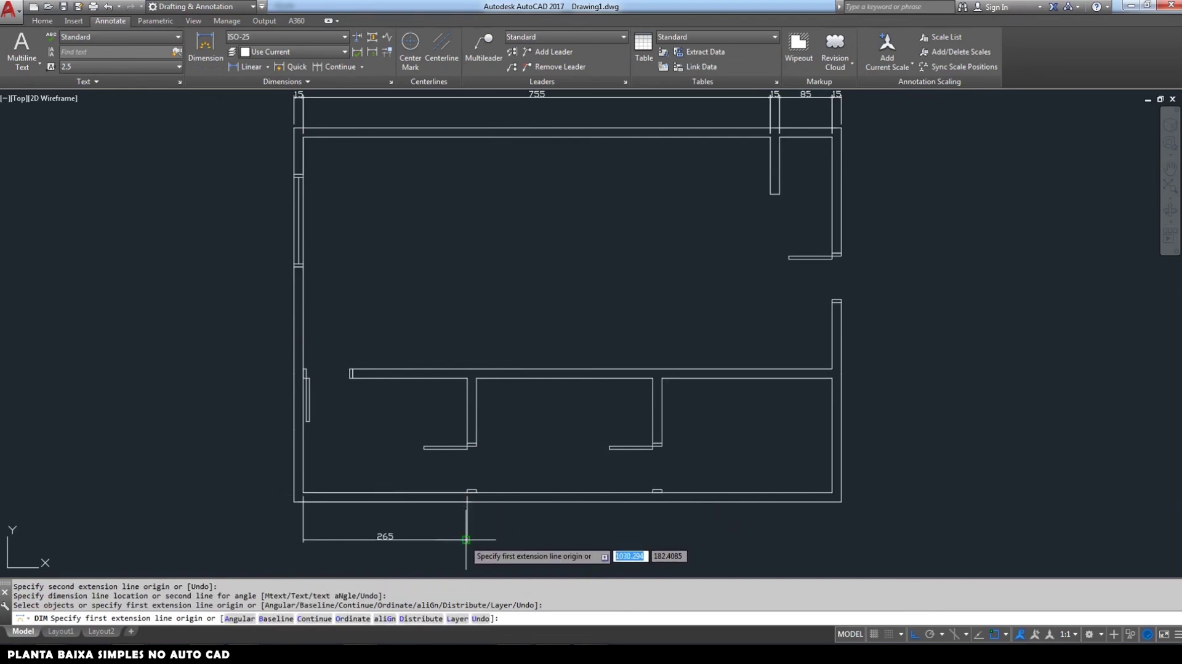
Step: Continue the dimension chain below the plan across both partitions and the remaining rooms to the right wall's outer face
click(348, 67)
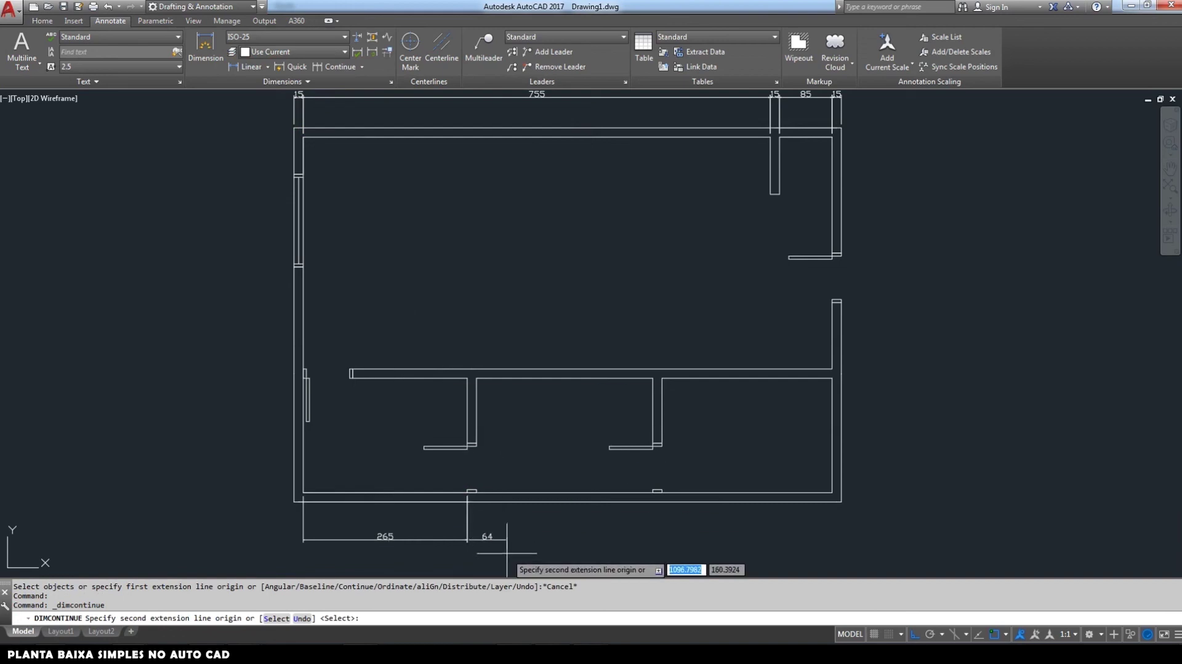
click(476, 492)
click(653, 493)
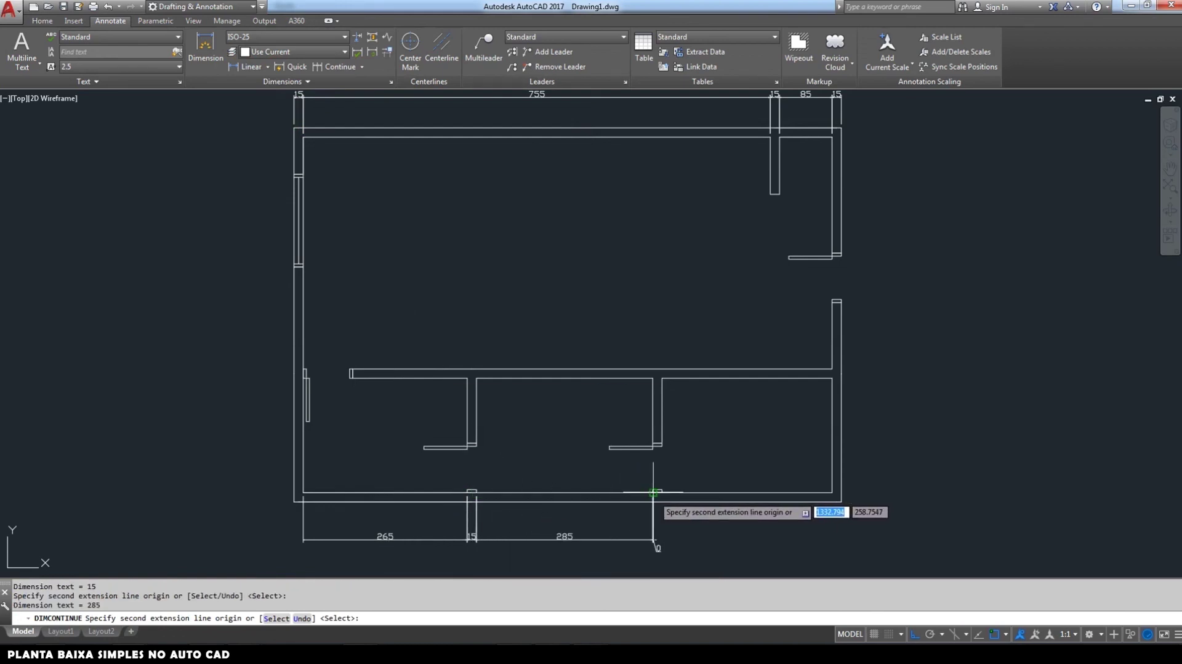
click(662, 493)
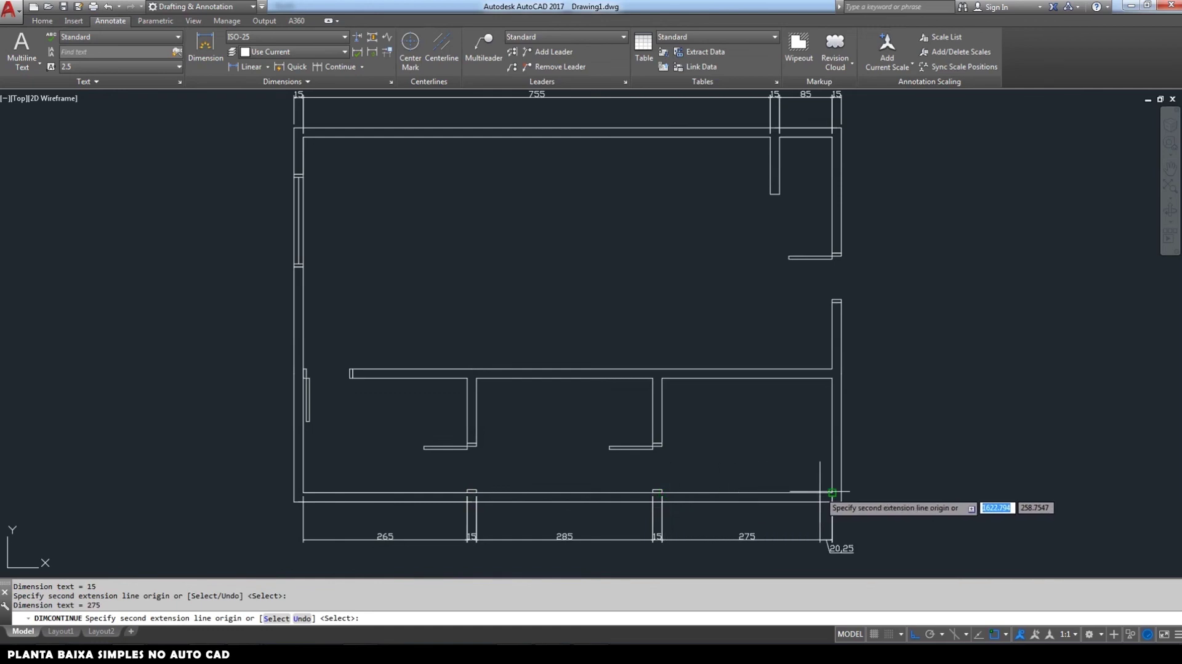
click(841, 501)
Step: Dimension the left outer wall's thickness in line with the chain below the plan
click(206, 47)
click(304, 493)
click(294, 502)
click(303, 539)
key(Return)
Step: Dimension the bottom outer wall's thickness vertically, to the left of the plan
middle_drag(617, 371, 658, 385)
click(206, 47)
click(335, 515)
click(344, 506)
click(300, 494)
Step: Continue the vertical chain up the left wall through both ends of the window opening and the top wall's inner and outer faces
click(341, 67)
click(345, 281)
click(344, 188)
click(344, 152)
click(336, 142)
Step: Dimension the plan's overall outer height to the left of the existing vertical chain
click(205, 46)
click(336, 516)
click(335, 142)
click(250, 234)
Step: Dimension the plan's overall outer width above the upper row of dimensions
scroll(506, 434, down, 2)
key(Return)
key(Return)
scroll(428, 261, up, 2)
click(384, 251)
click(930, 251)
click(925, 175)
Step: Dimension the lower right room's depth between the bottom wall and the horizontal interior wall, just inside the right wall
key(Return)
key(Return)
middle_drag(943, 339, 897, 227)
click(875, 503)
click(875, 388)
click(854, 388)
Step: Continue the inner vertical chain past the interior wall and stub wall end to the top outer face, and dimension the bottom wall's thickness
click(340, 67)
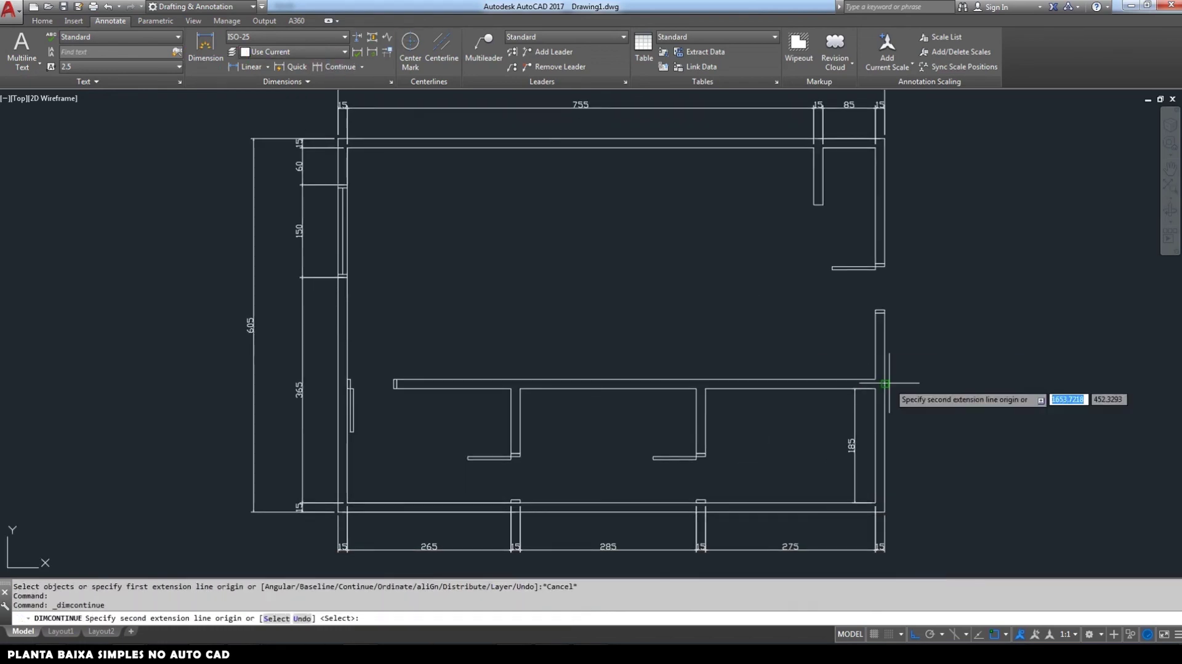
click(876, 379)
click(823, 205)
click(875, 148)
click(885, 138)
key(Return)
click(875, 503)
click(884, 512)
Step: Select the dimensions around the plan and set their color to red
scroll(523, 526, down, 1)
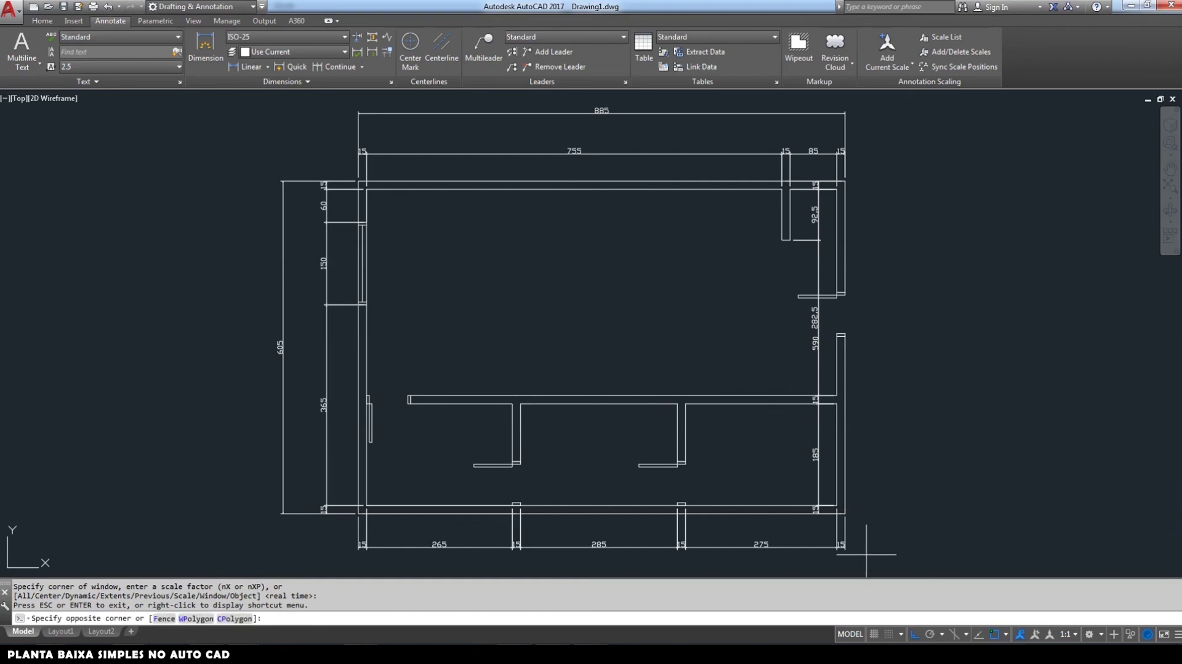
click(356, 521)
click(345, 517)
click(154, 151)
click(881, 176)
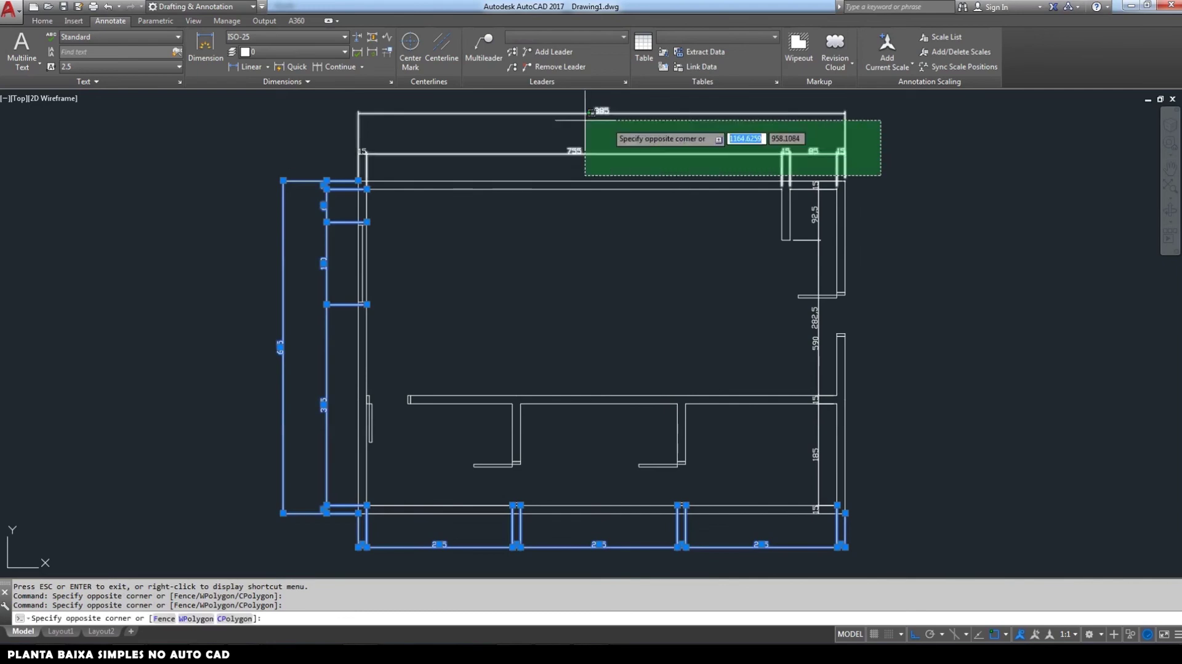
click(292, 100)
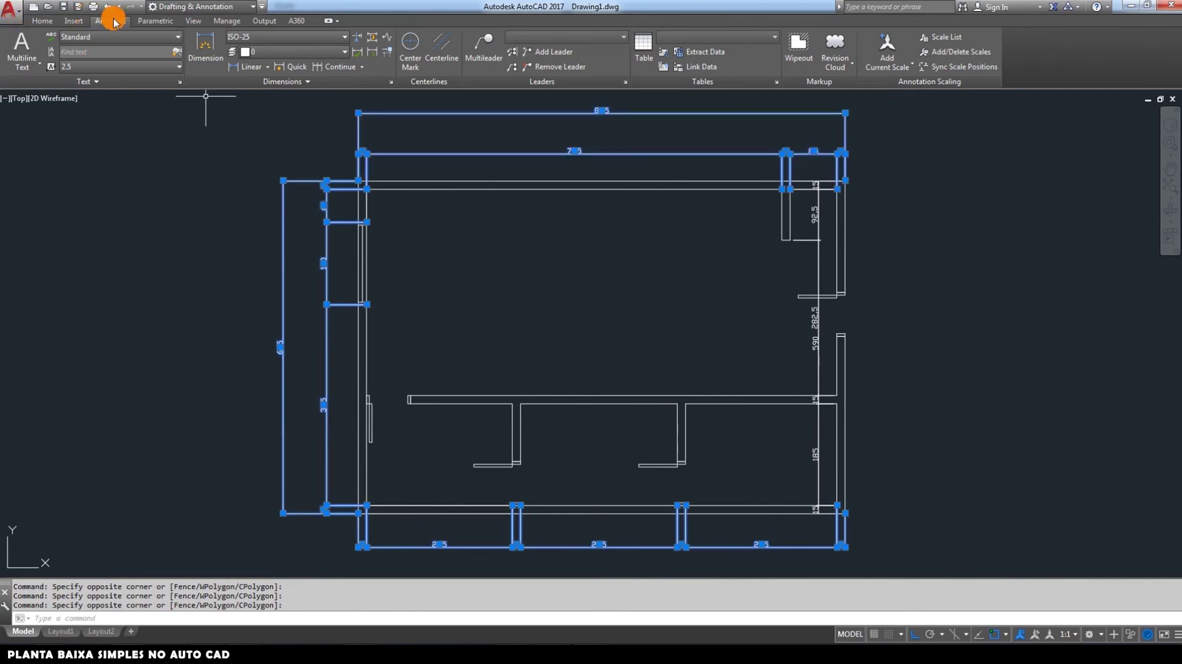
click(42, 22)
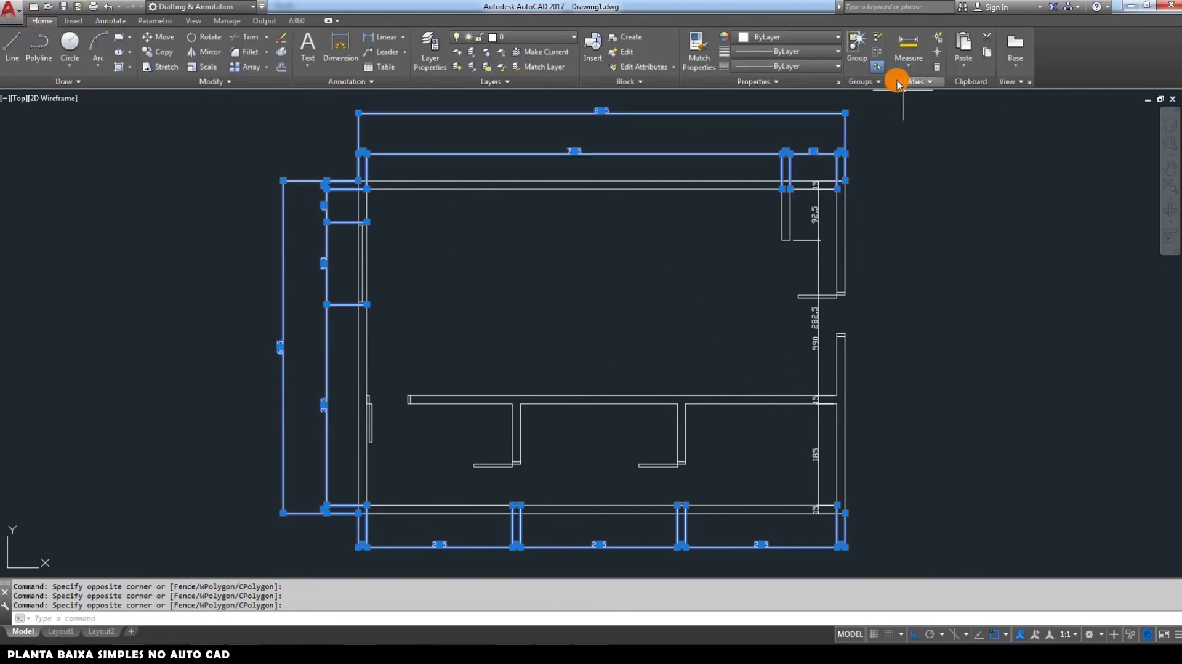
click(836, 38)
click(740, 161)
key(Escape)
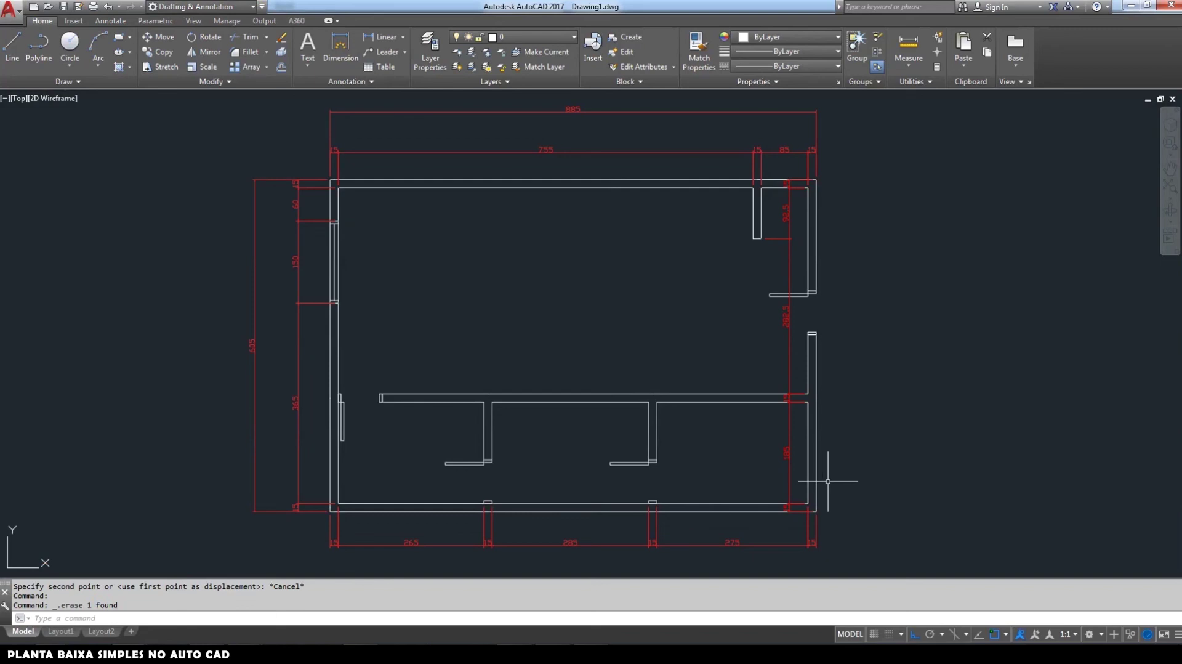
Step: Move the dimension chain below the plan straight down, slightly farther from the bottom wall
middle_drag(829, 481, 845, 482)
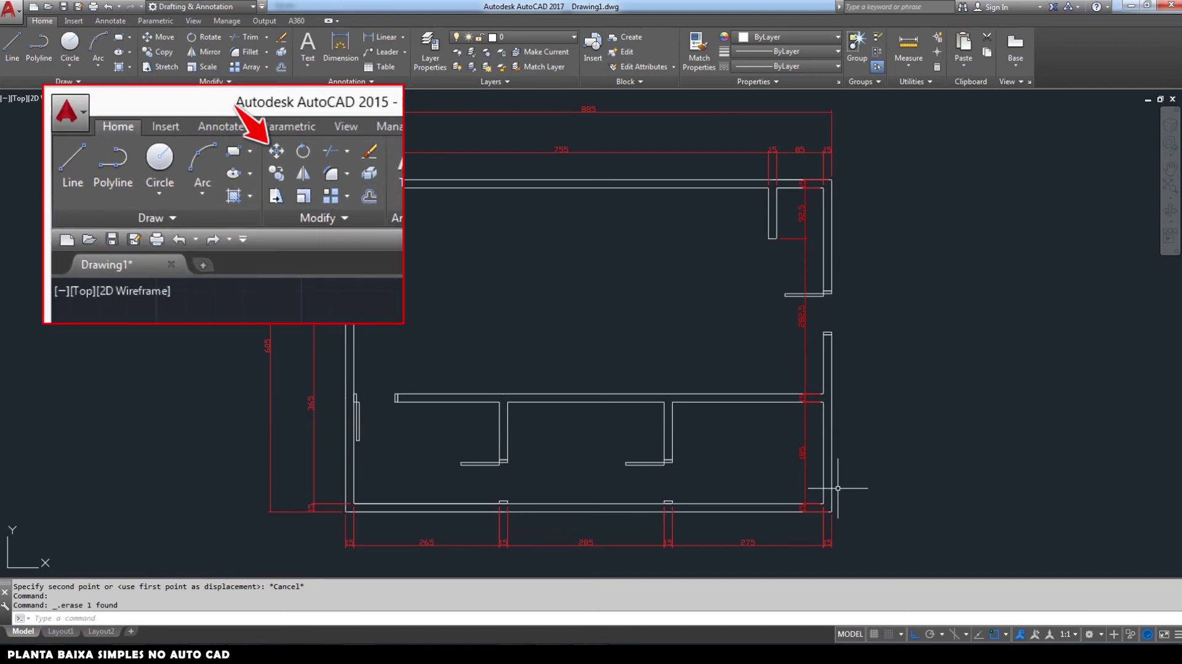
click(168, 45)
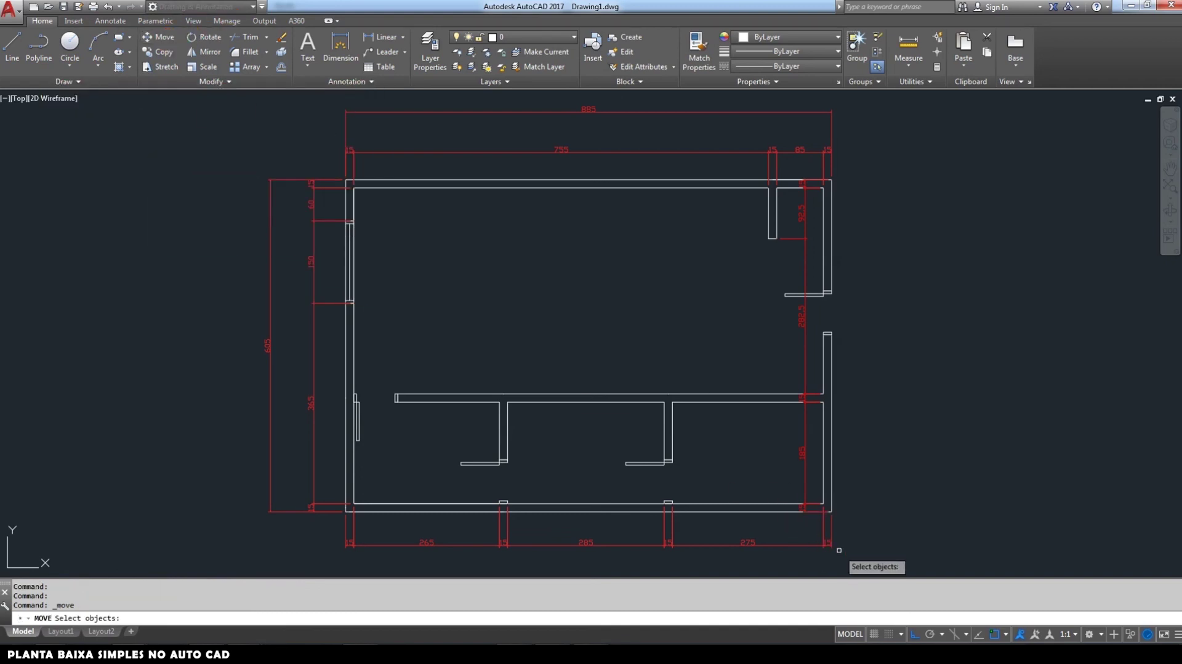
click(857, 552)
click(372, 493)
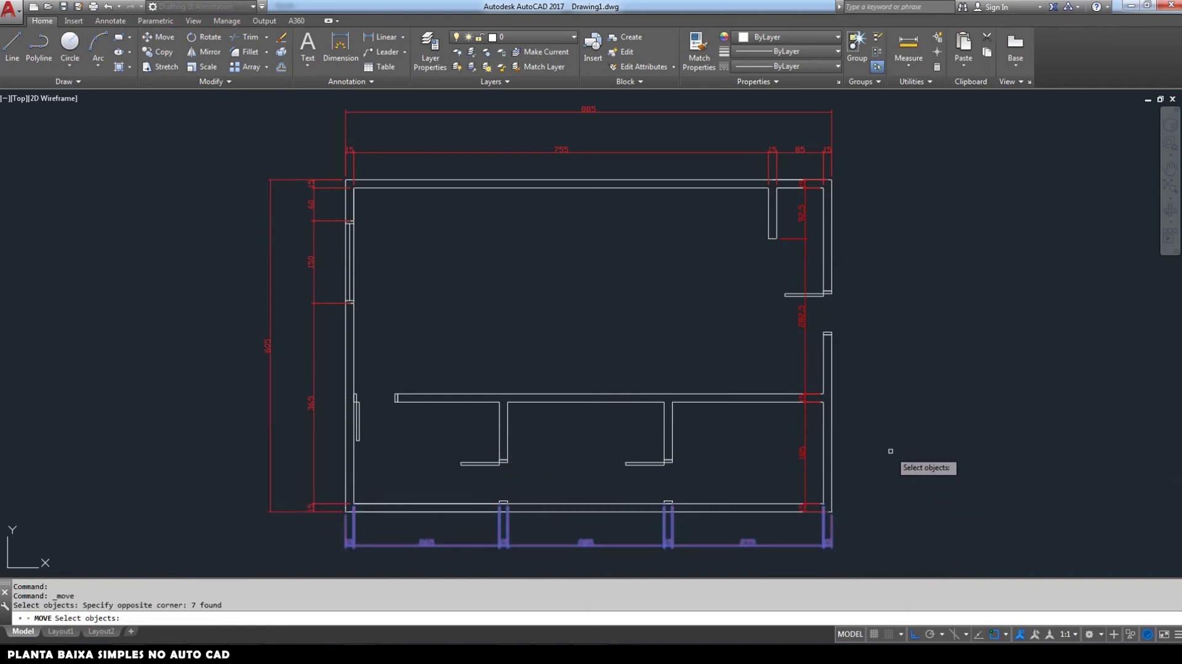
key(Return)
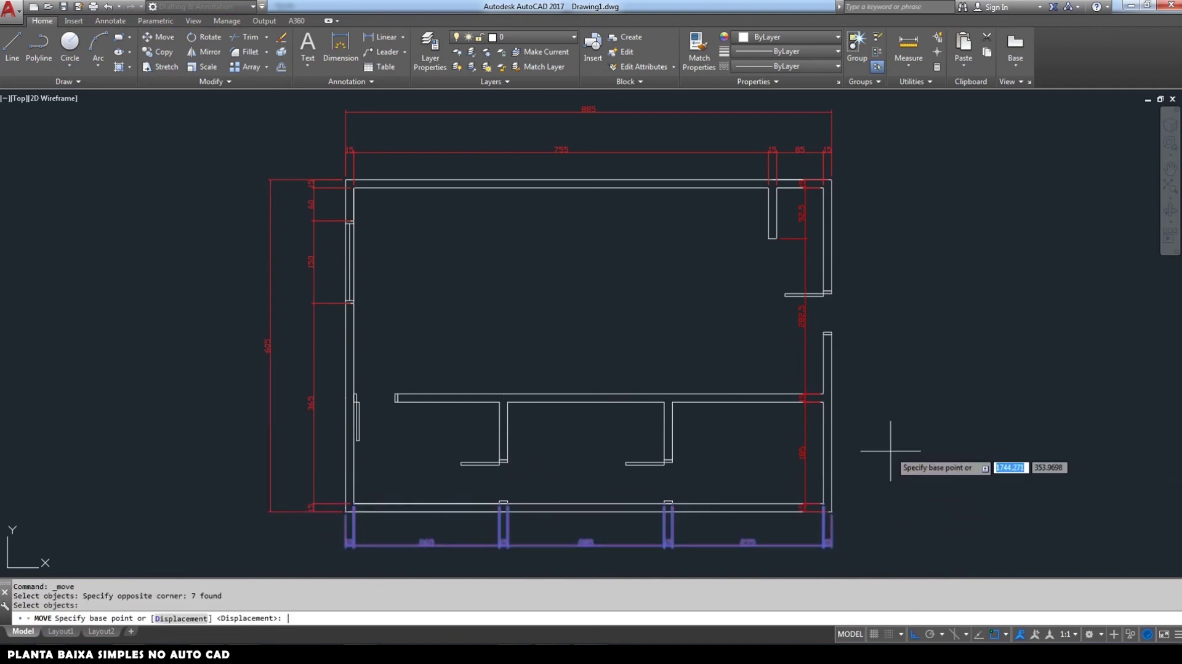
click(857, 511)
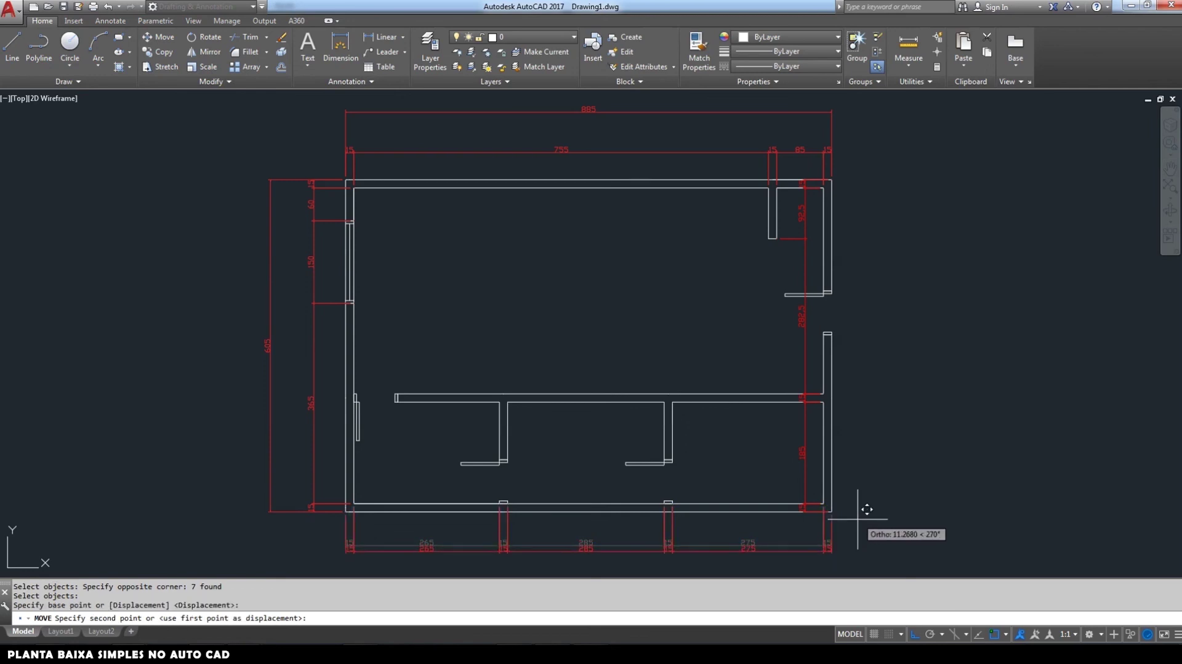
click(859, 521)
Step: Move the two rows of dimensions above the plan straight up, slightly farther from the top wall
key(Return)
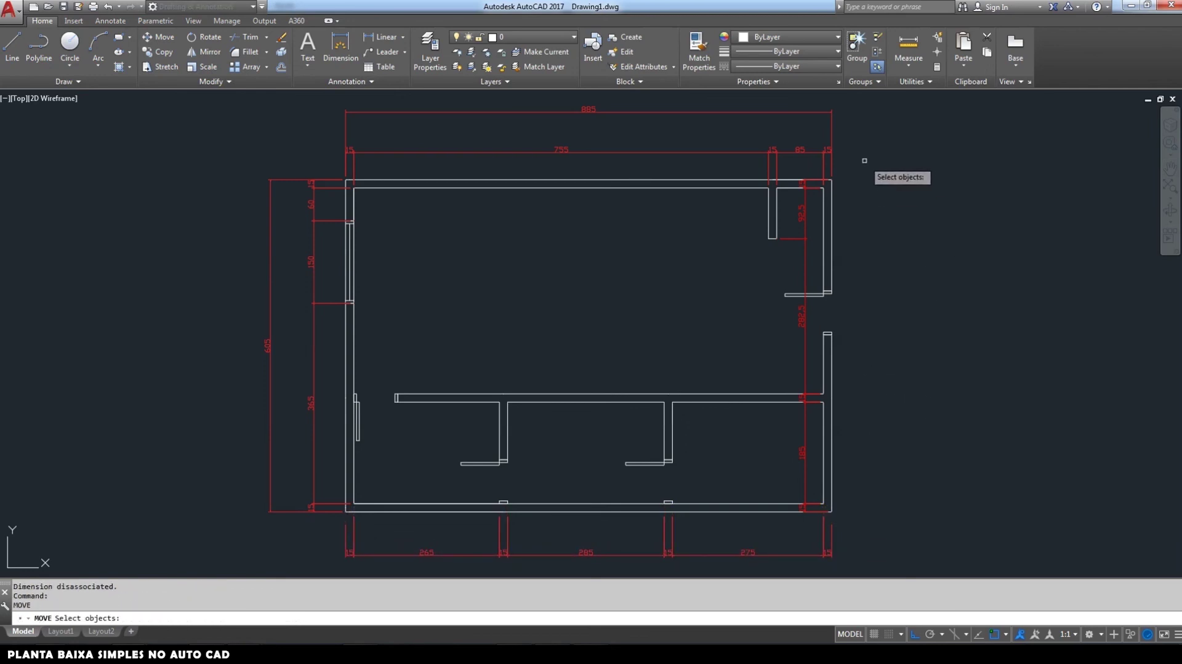
click(870, 158)
click(275, 111)
key(Return)
click(855, 277)
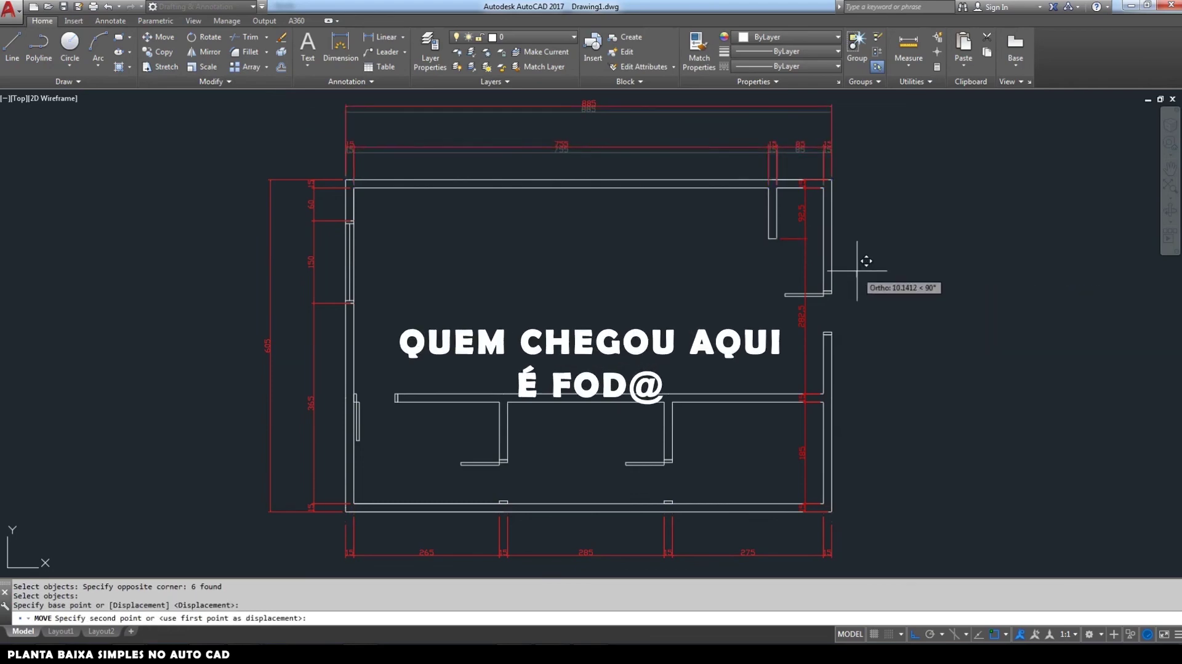
click(857, 268)
Step: Move the vertical dimensions beside the left wall horizontally outward, away from the plan
key(Return)
click(322, 539)
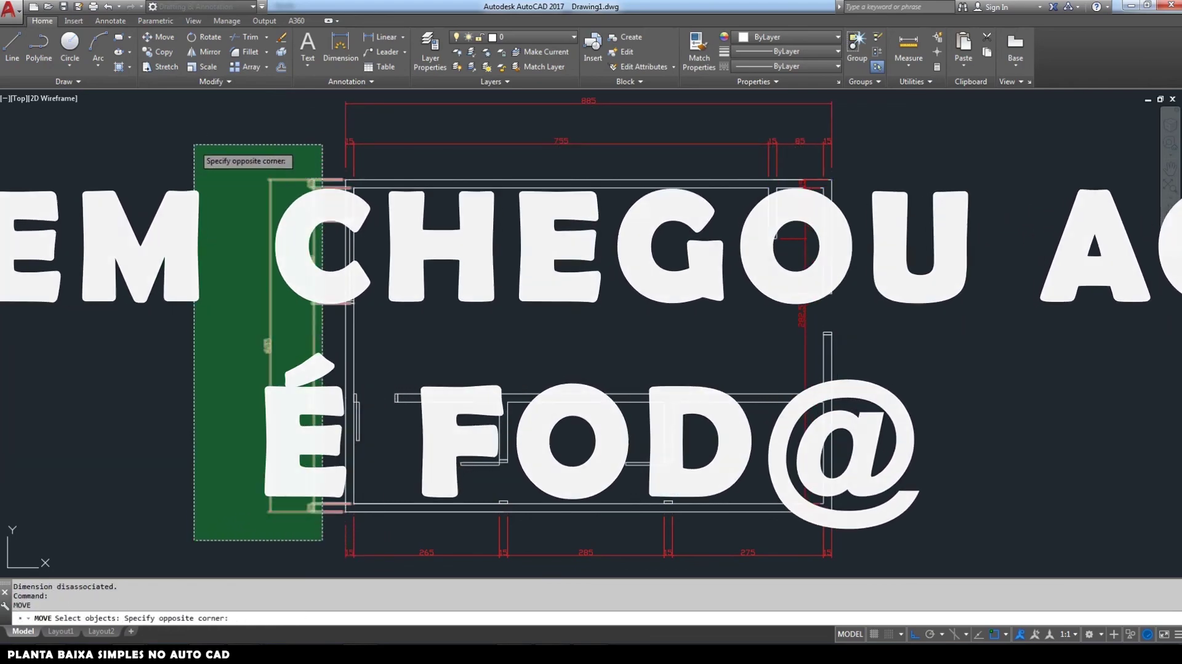
click(198, 146)
key(Return)
click(929, 323)
click(926, 329)
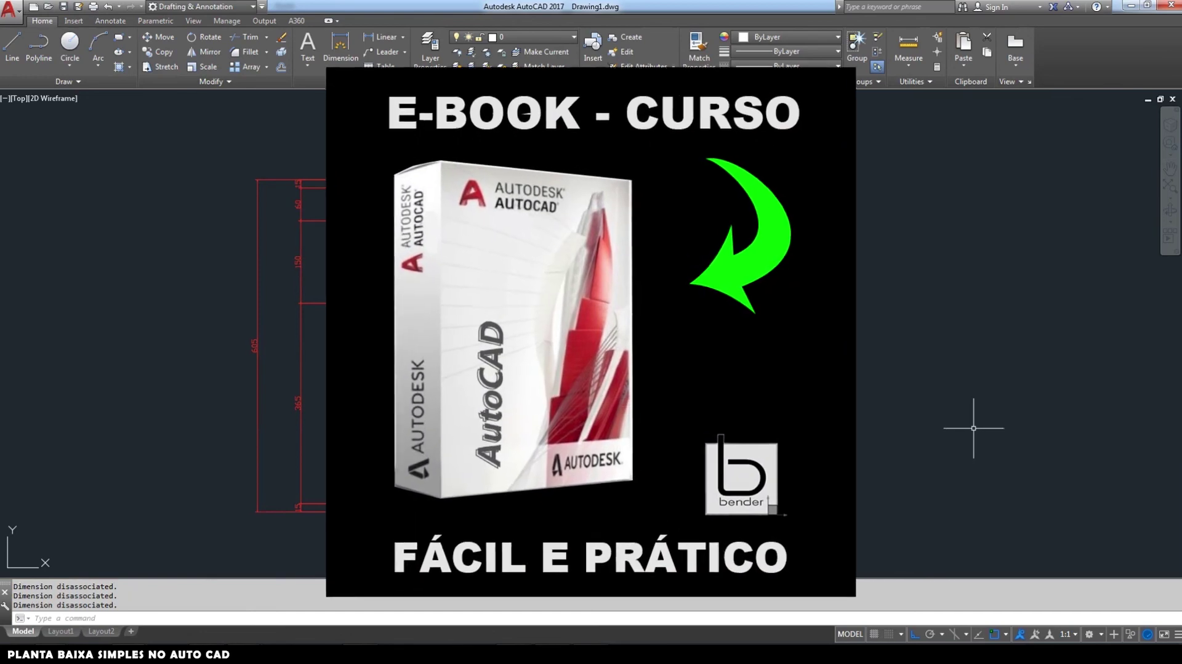
middle_drag(981, 422, 957, 432)
text(m)
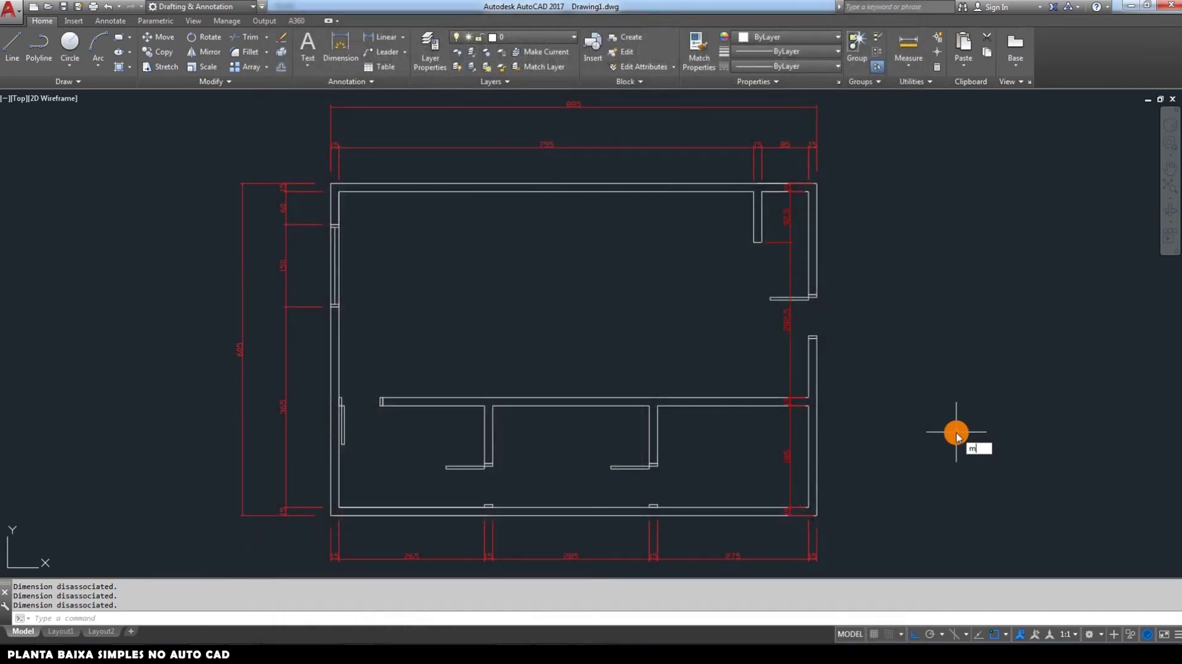
key(Return)
key(Escape)
middle_drag(782, 401, 803, 402)
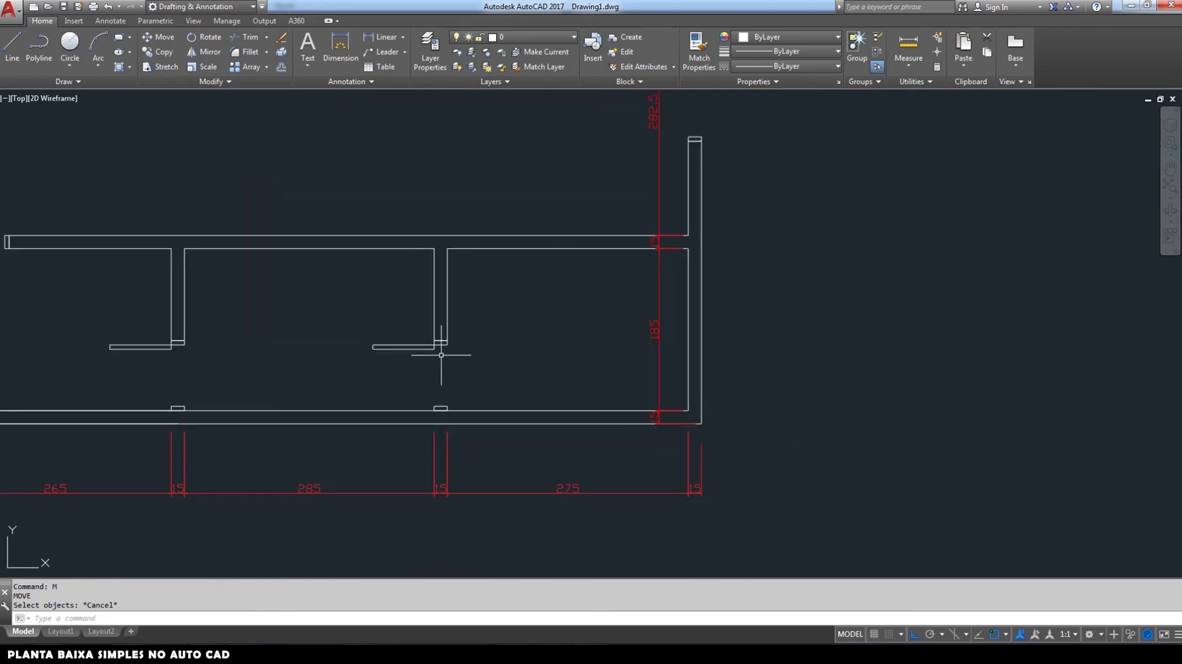
mouse_move(441, 353)
middle_down()
mouse_move(778, 384)
mouse_move(803, 399)
mouse_move(793, 645)
mouse_move(674, 618)
mouse_move(741, 474)
mouse_move(666, 470)
middle_up()
scroll(740, 474, down, 3)
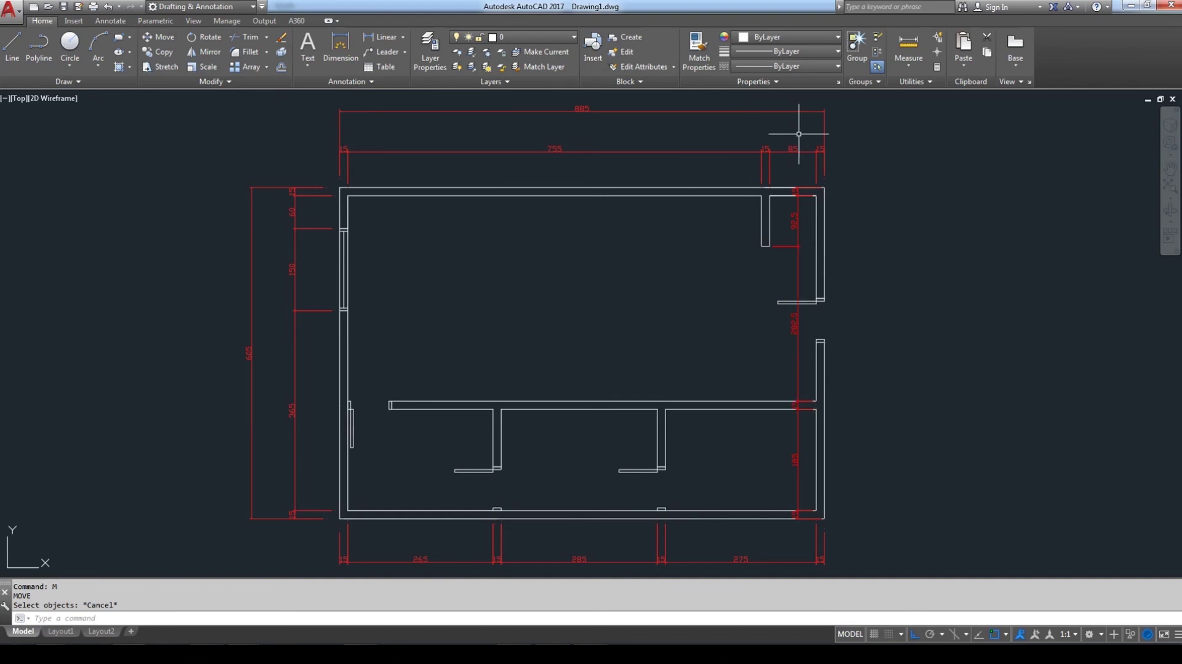
middle_drag(904, 414, 900, 413)
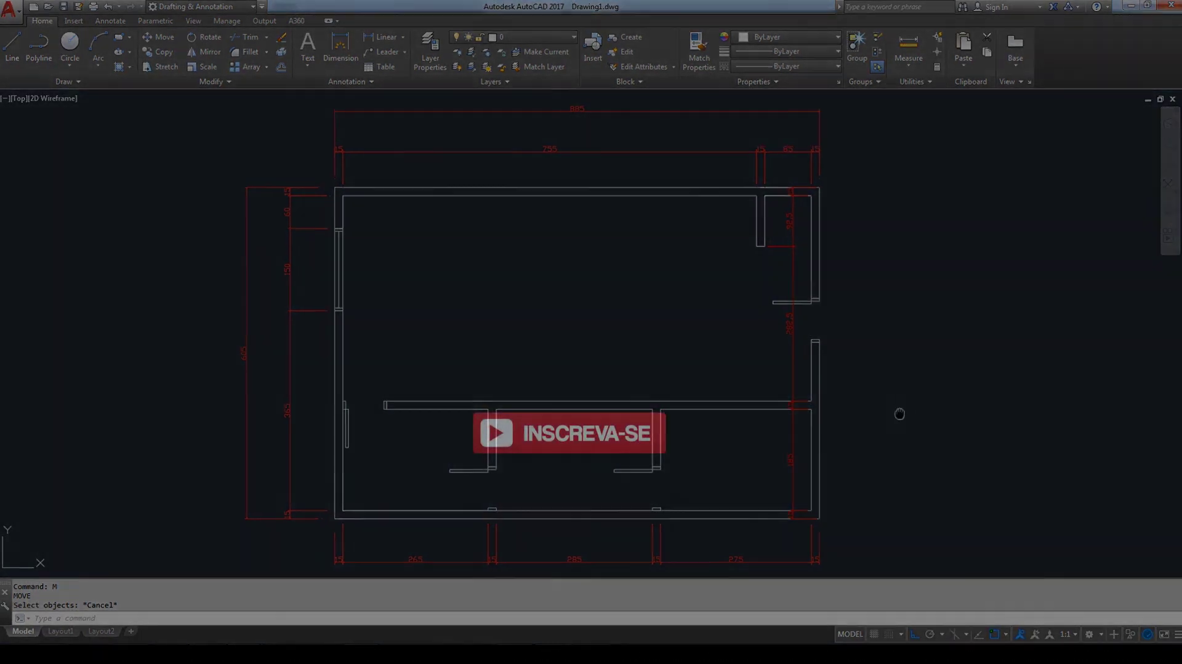